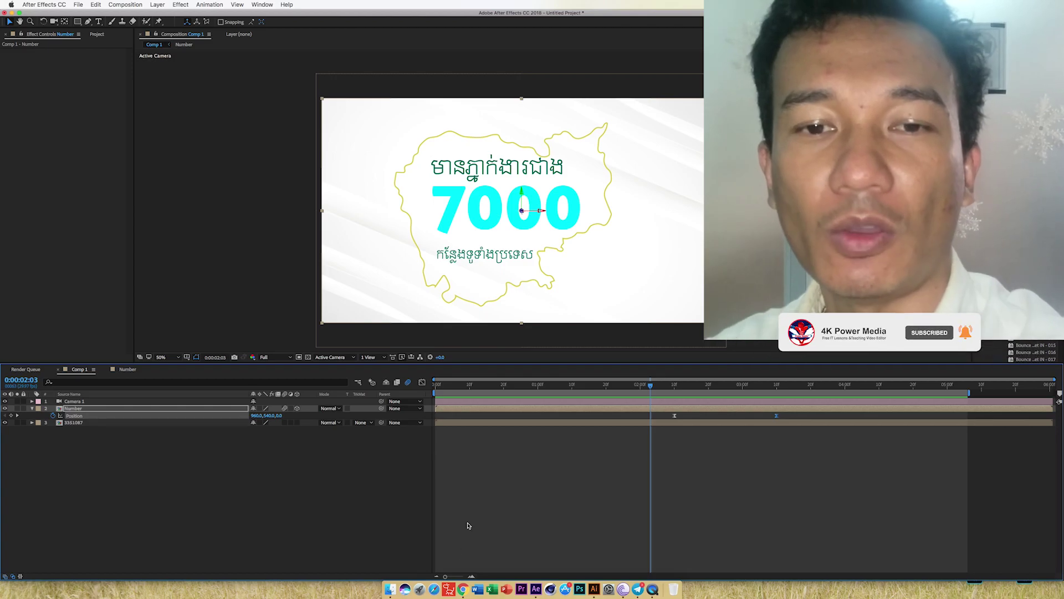
Bring Chrome with the YouTube Cambodia map counter reference video in front of After Effects
left_click(463, 588)
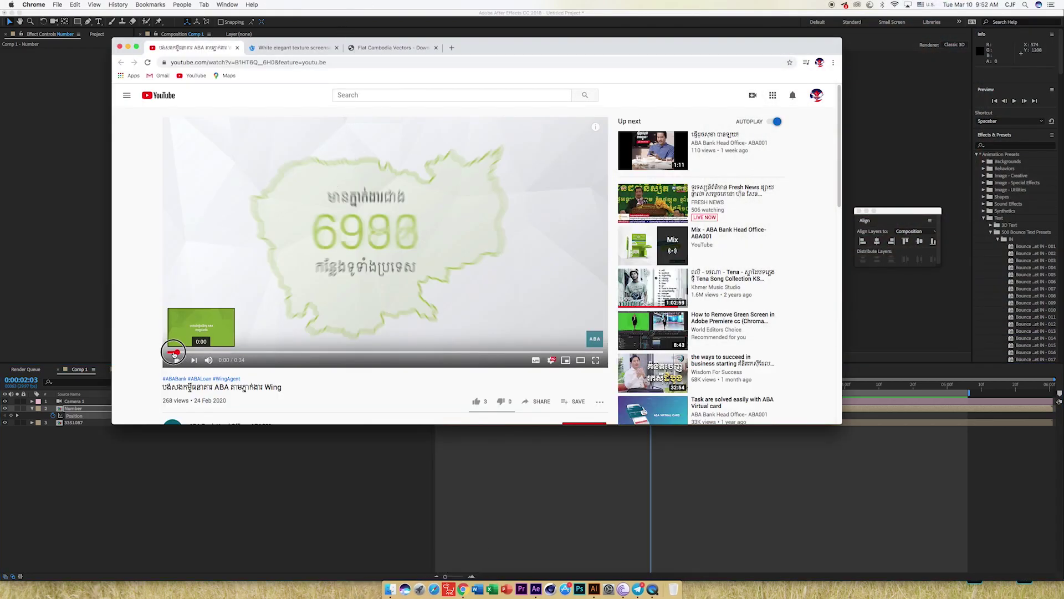
left_click(169, 352)
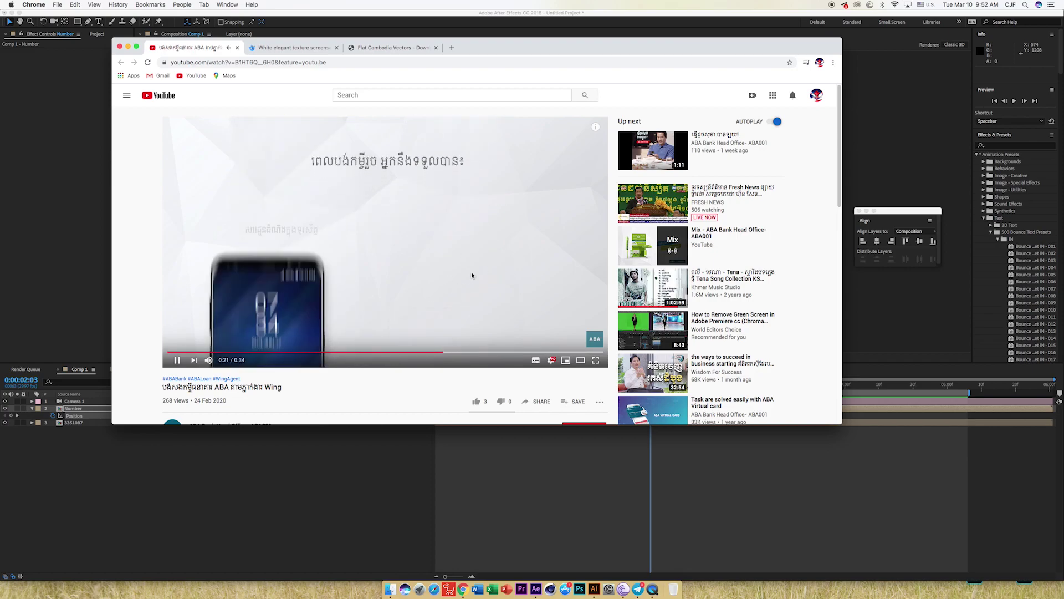
left_click_drag(433, 355, 192, 354)
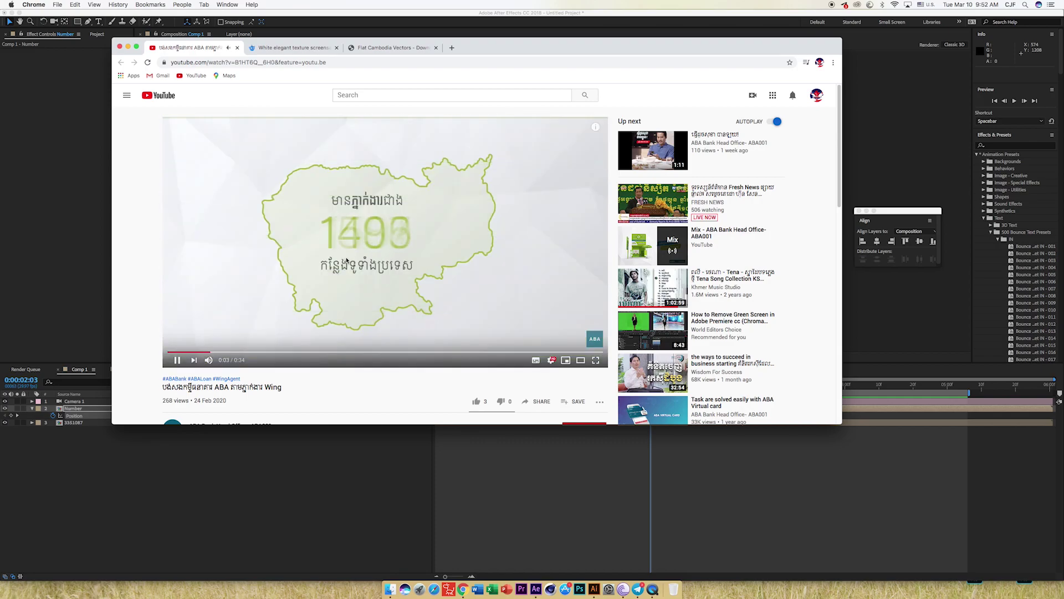
left_click(179, 360)
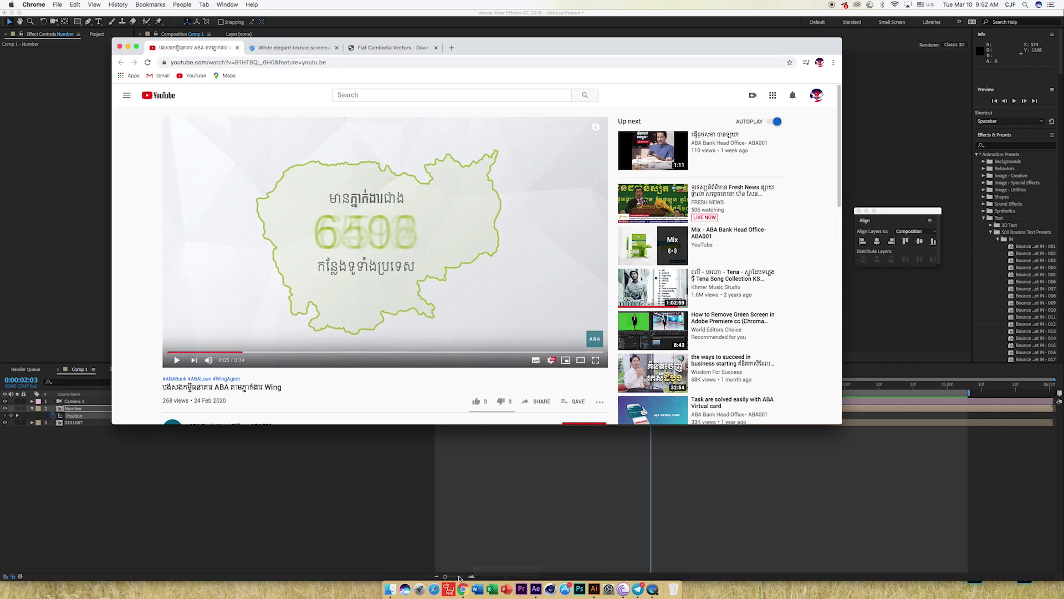
Review the white elegant texture and Flat Cambodia Vectors pages, then open Illustrator's File menu
left_click(290, 46)
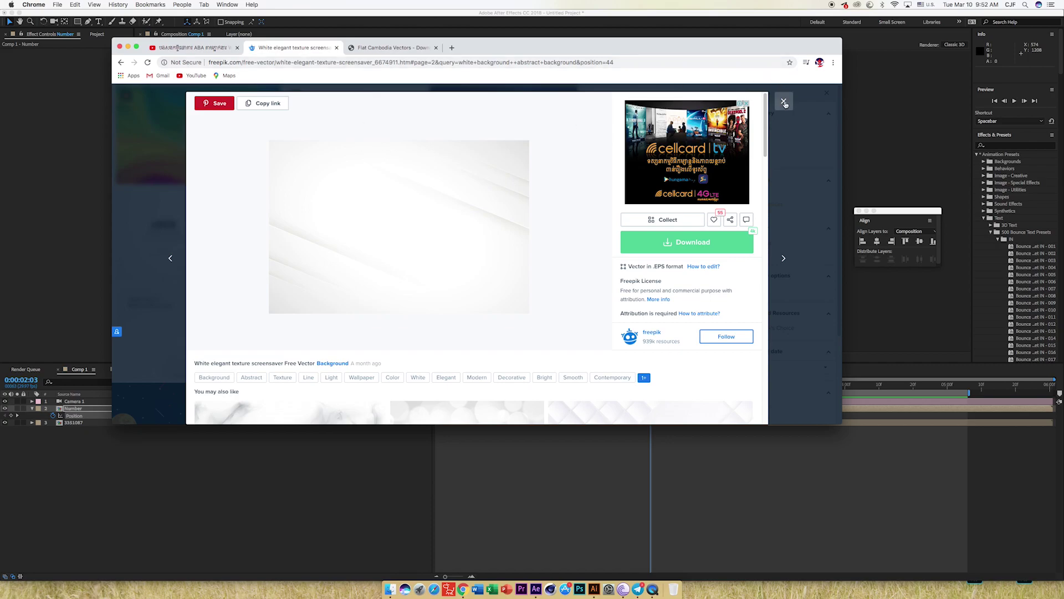
left_click(785, 103)
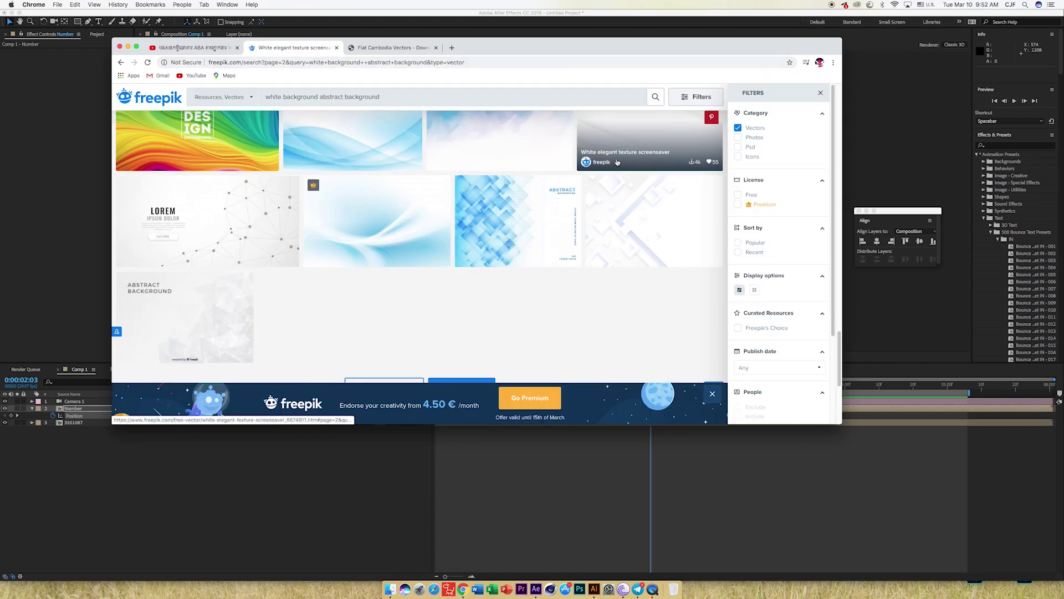
left_click(382, 48)
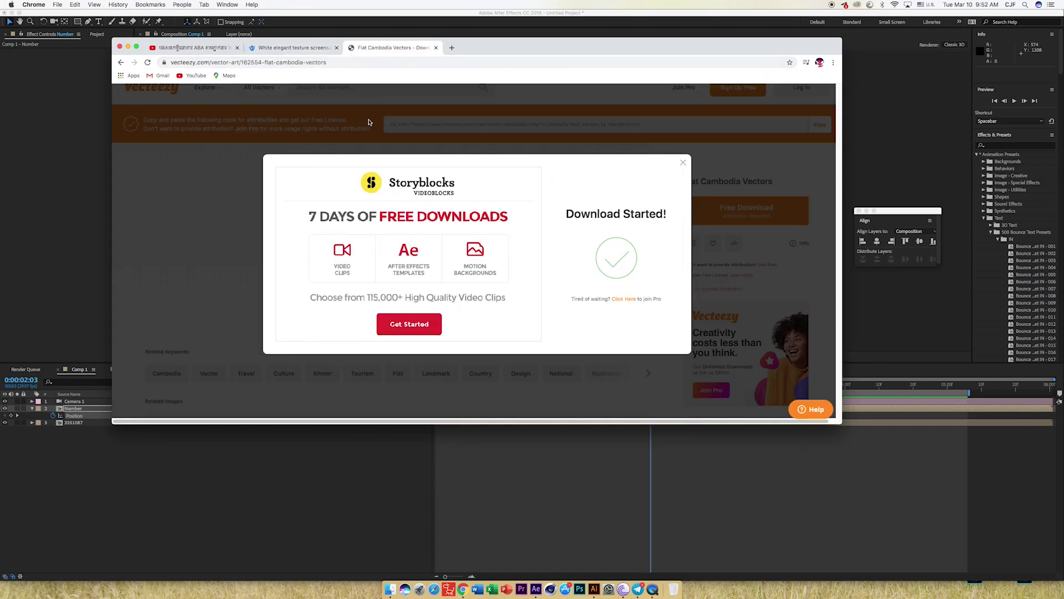
left_click(683, 163)
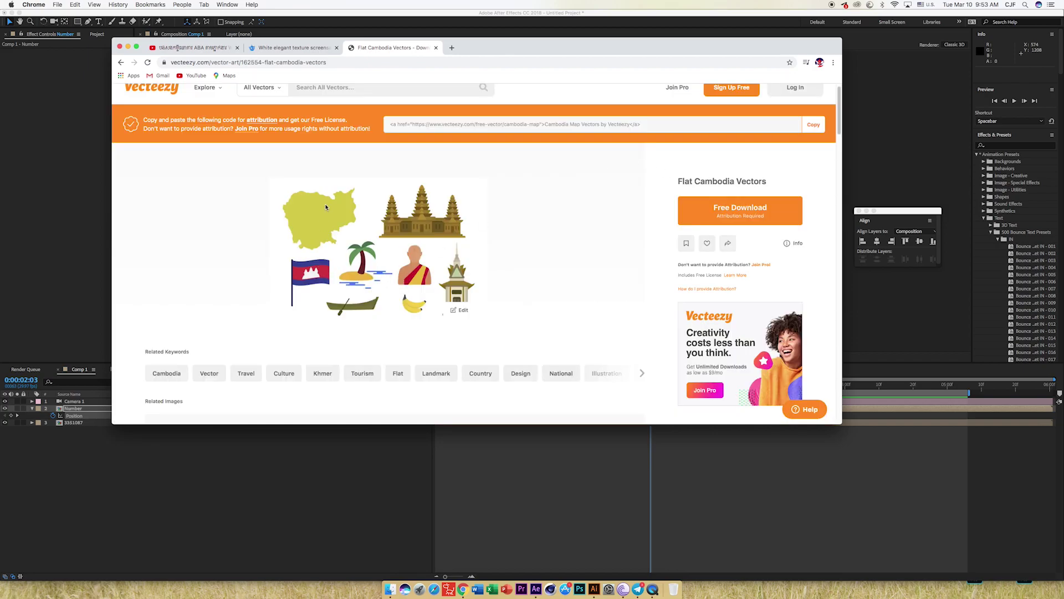
scroll(247, 183, "down", 2)
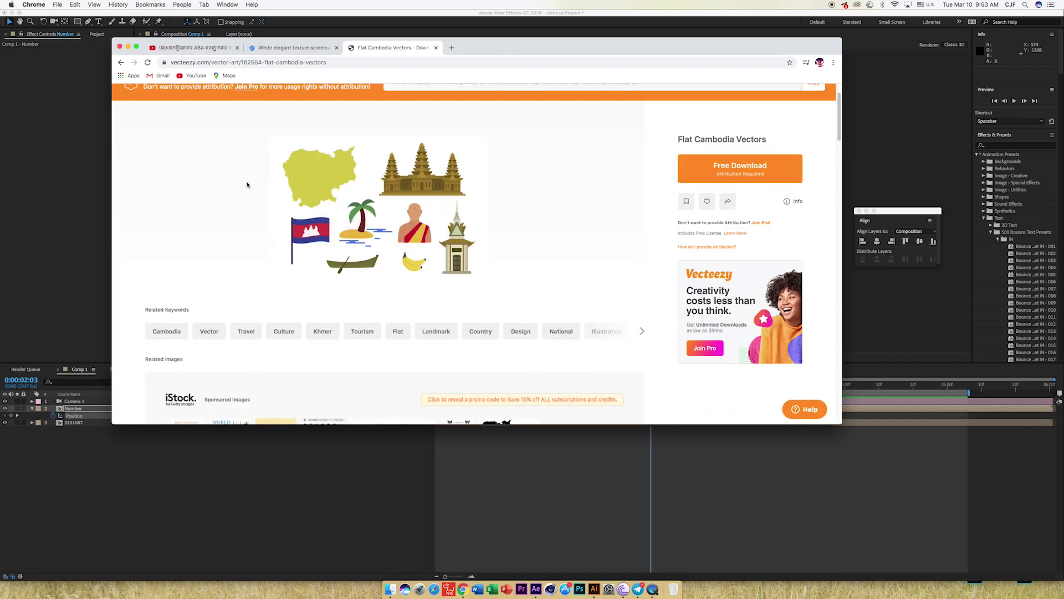
scroll(248, 184, "up", 2)
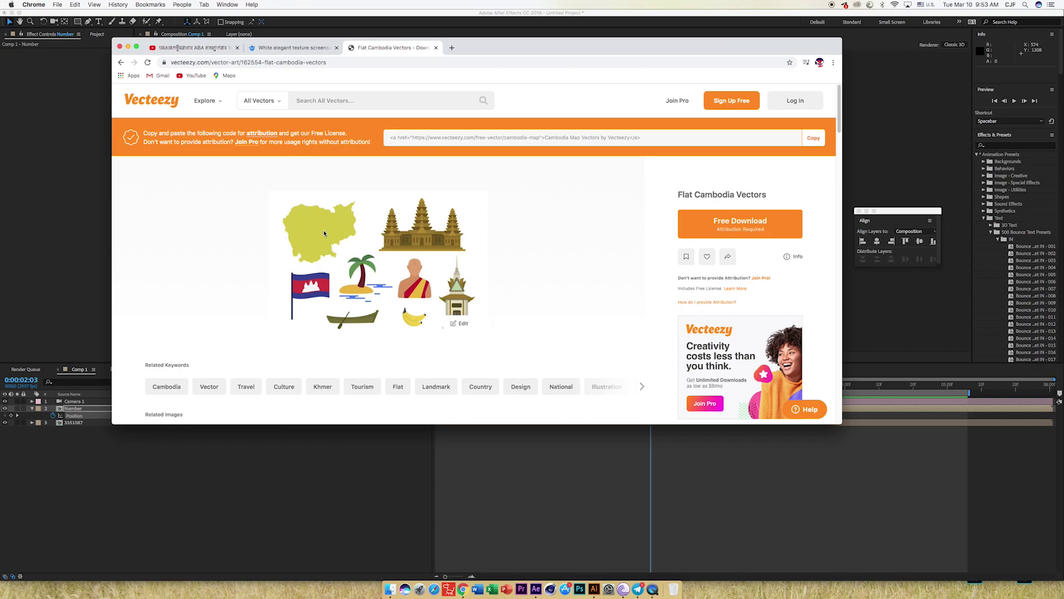
left_click(594, 588)
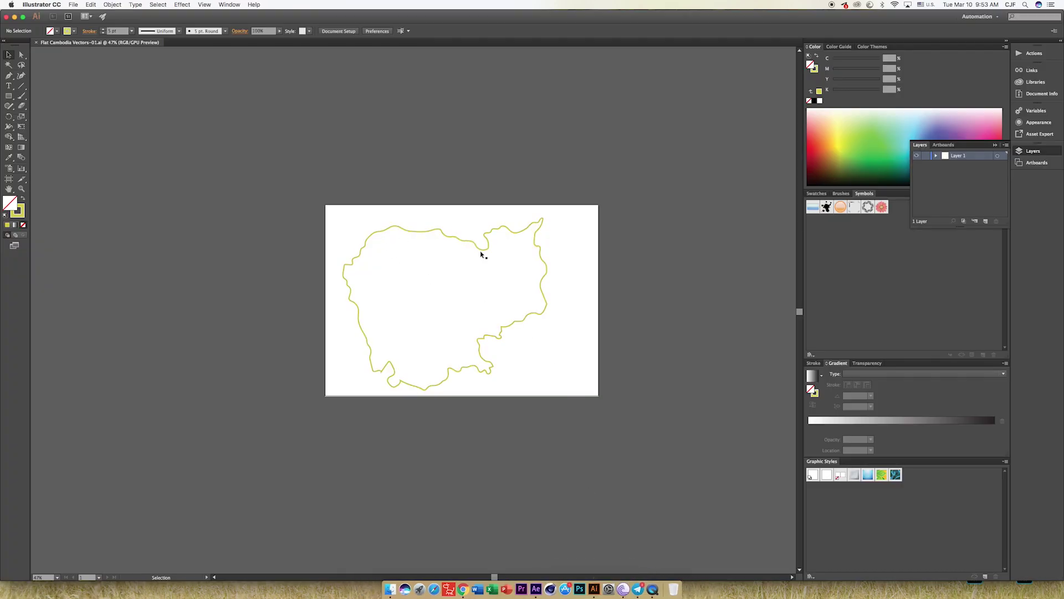
left_click(71, 5)
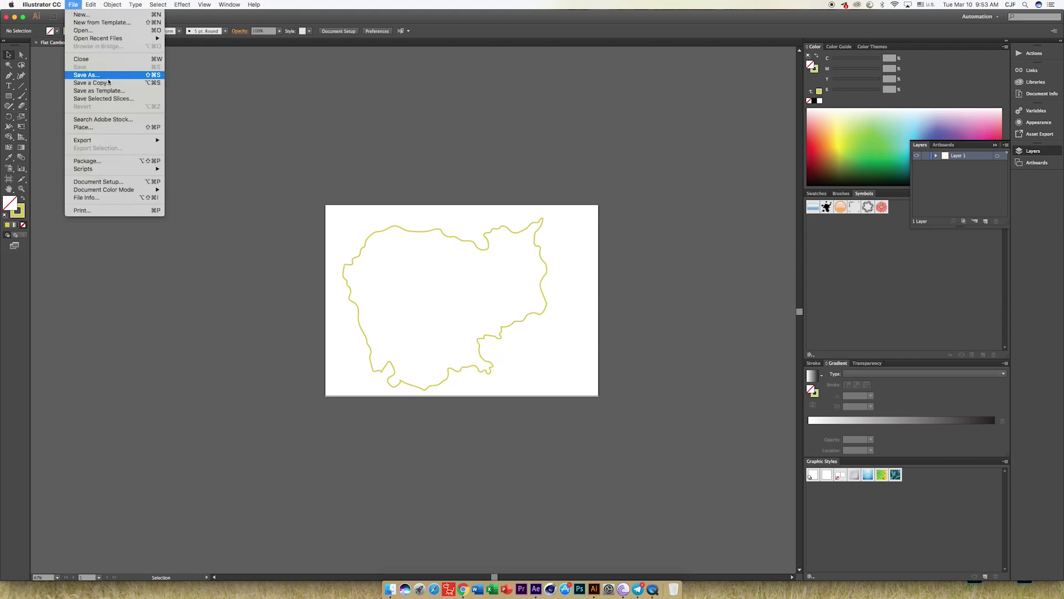
Preview the 7000 counter from 0:00, stopping at 1:12, then open the Composition menu
left_click(536, 589)
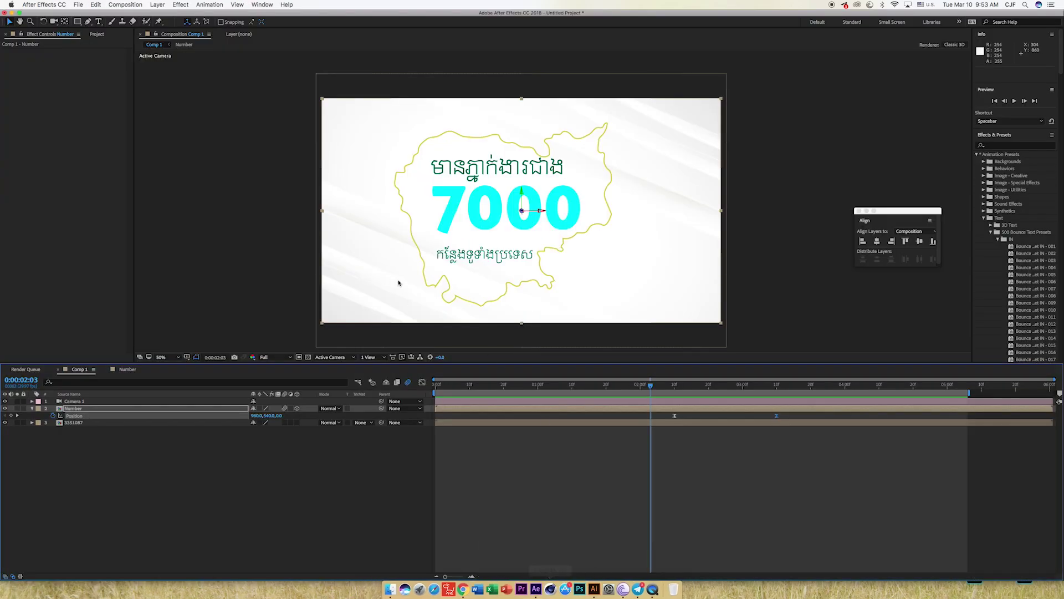
left_click(99, 35)
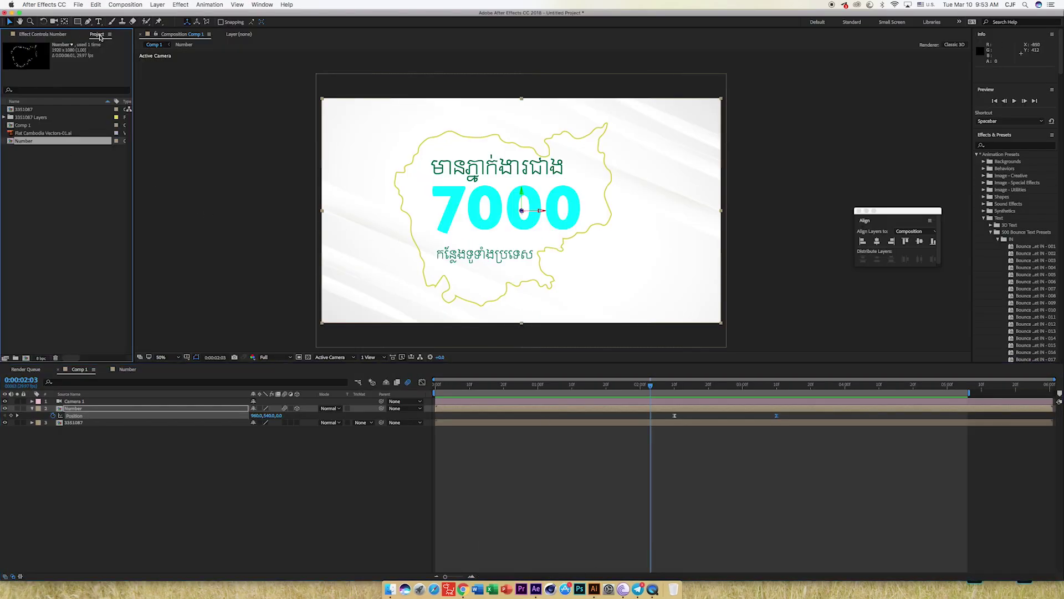
left_click_drag(645, 387, 358, 380)
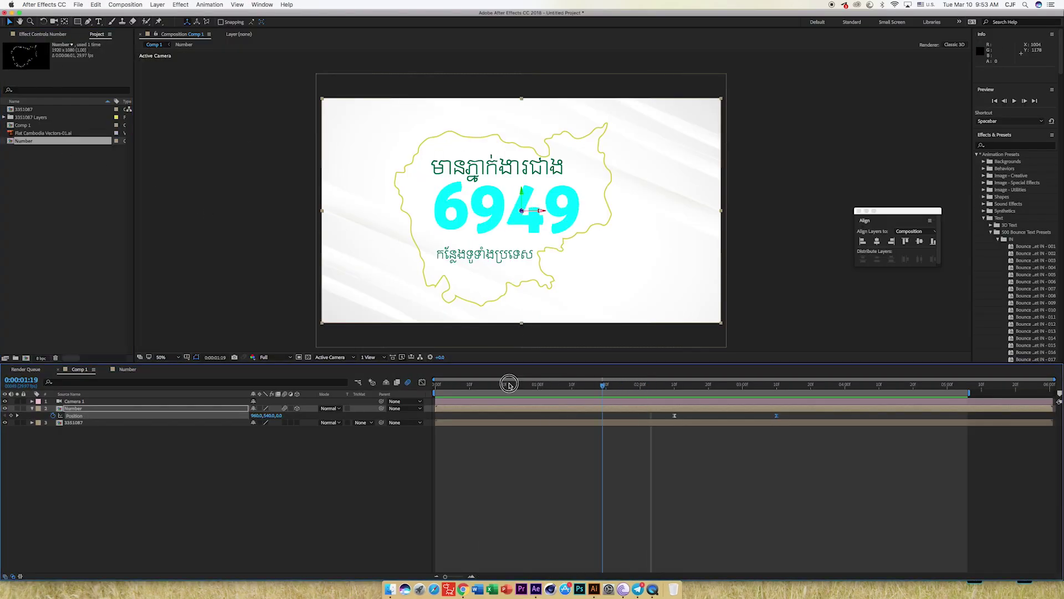
key("space")
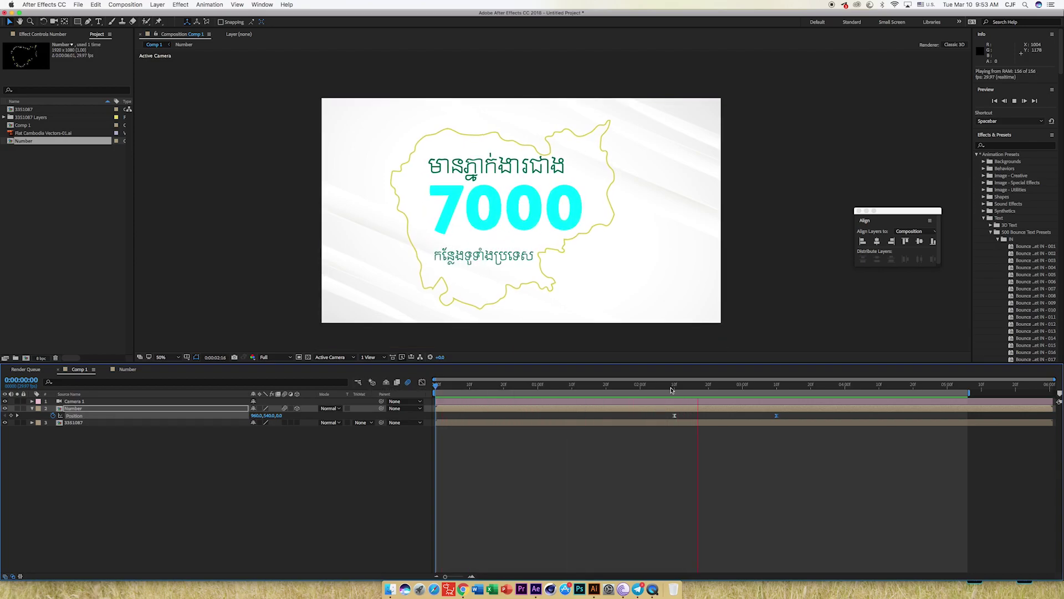
left_click(578, 388)
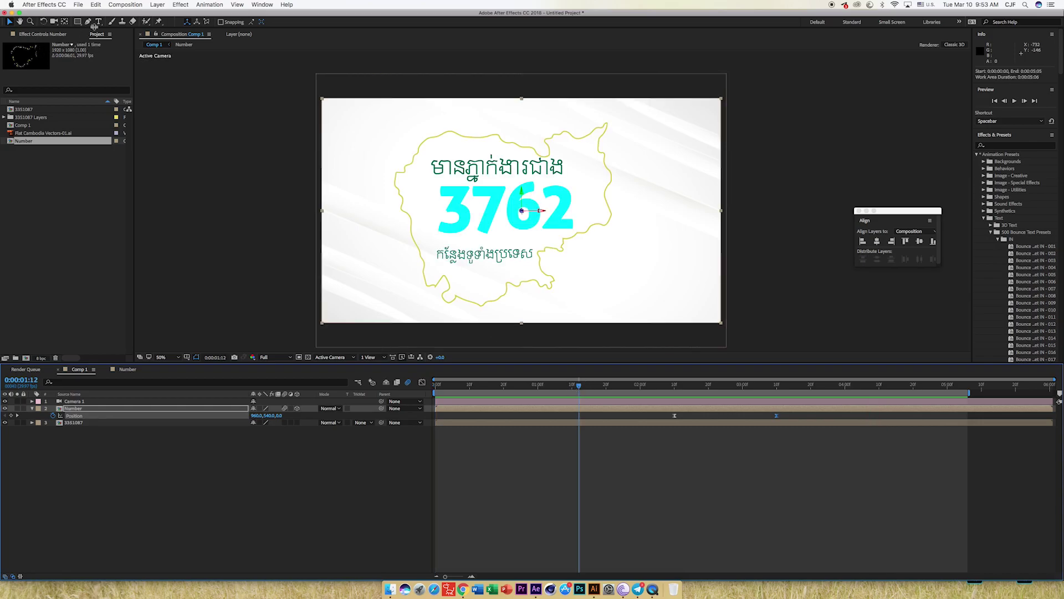
left_click(122, 5)
Create Comp 2 at 1920×1080, 29.97 fps, and place the enlarged BACKGROUND artwork in it
left_click(126, 14)
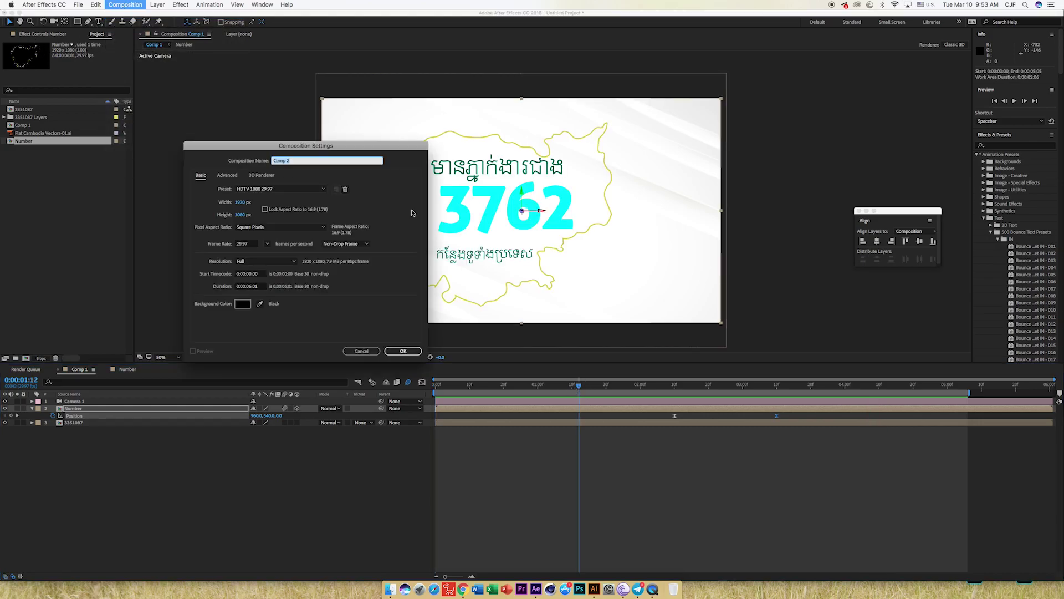
left_click(407, 353)
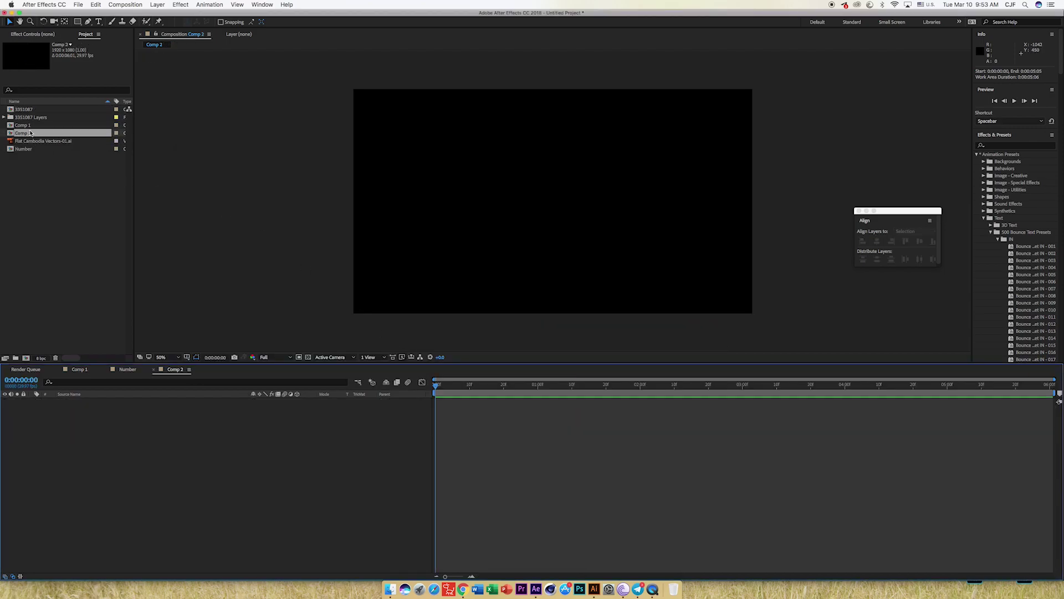
left_click(33, 118)
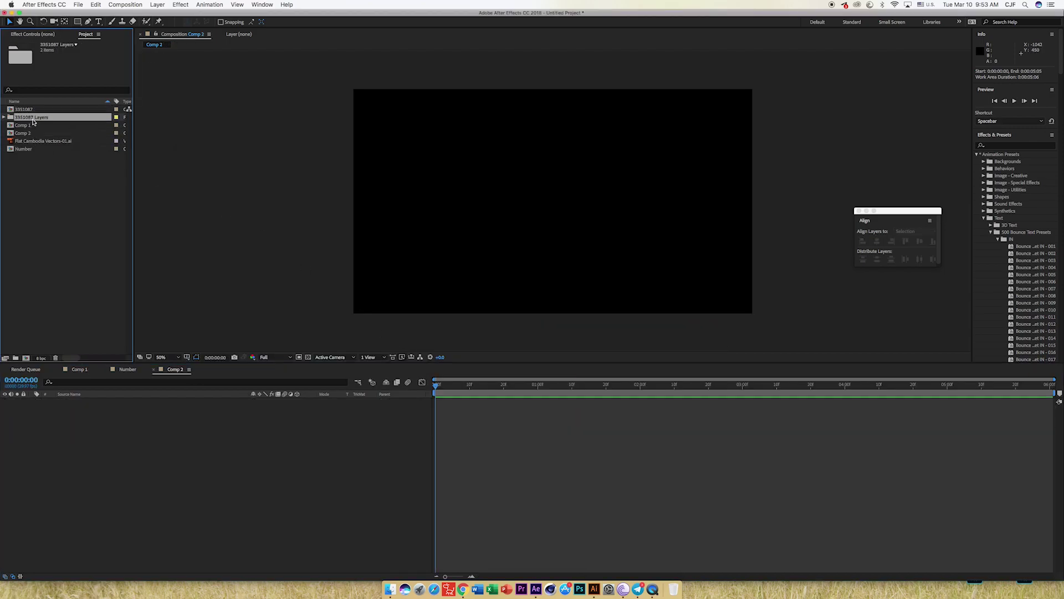
left_click(5, 118)
left_click(33, 127)
left_click_drag(47, 127, 59, 405)
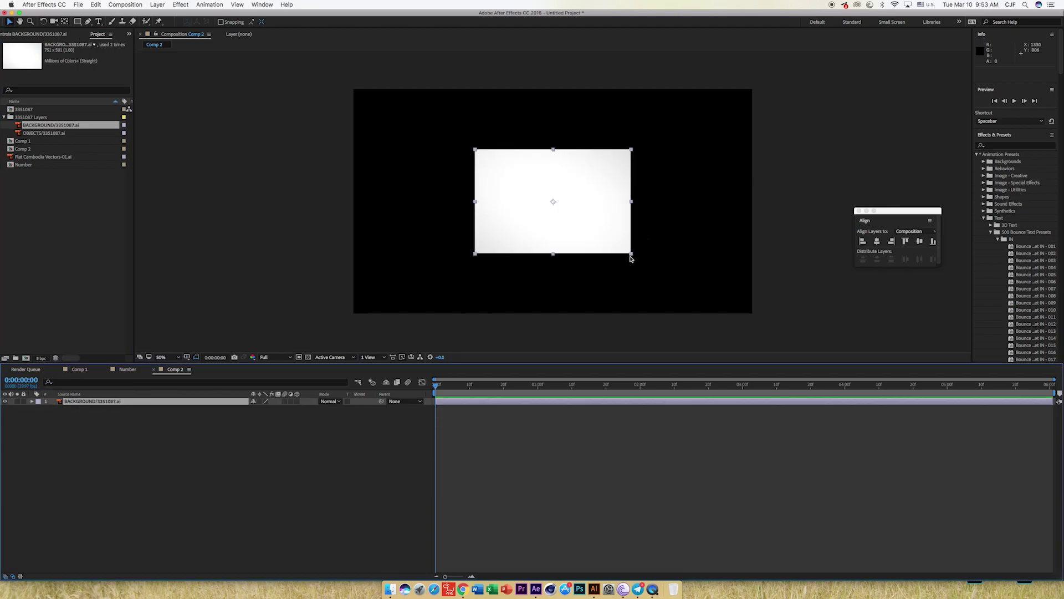
left_click_drag(631, 255, 728, 328)
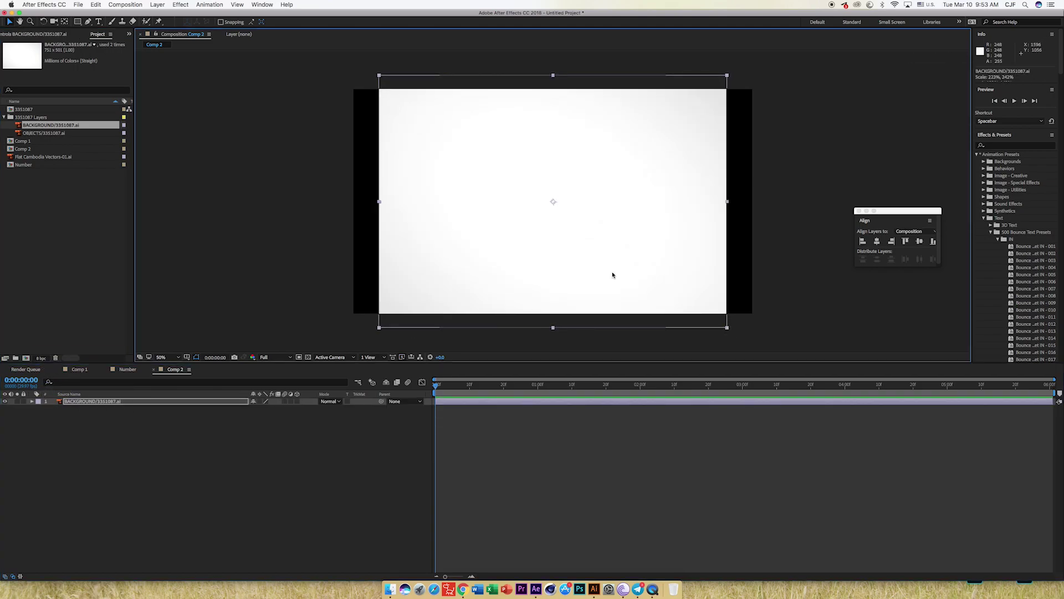
Add the 3351087 texture comp and scale it to roughly fill the frame
left_click(7, 118)
left_click_drag(24, 109, 69, 405)
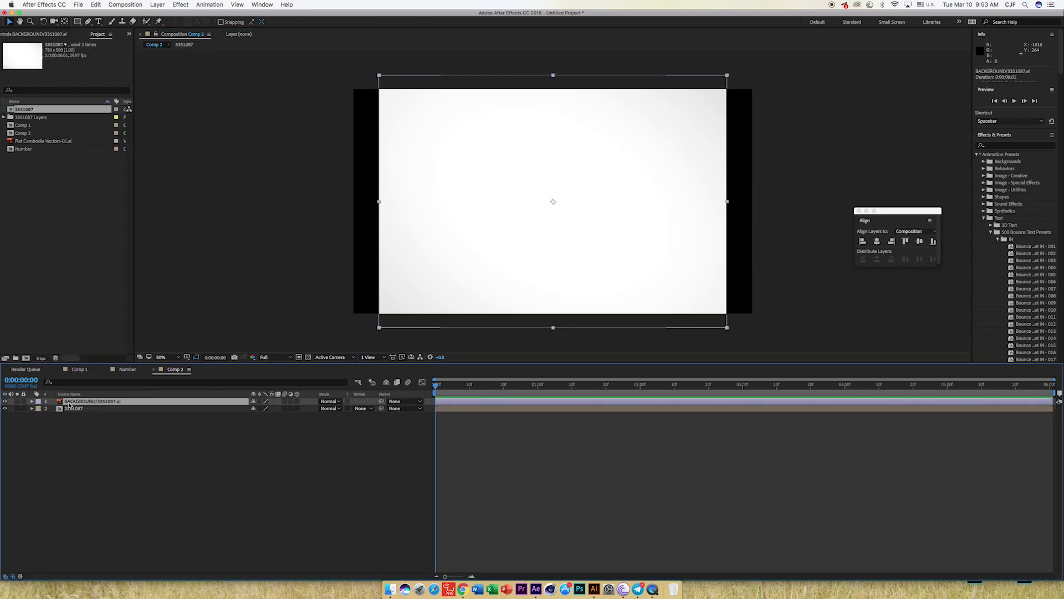
left_click(565, 236)
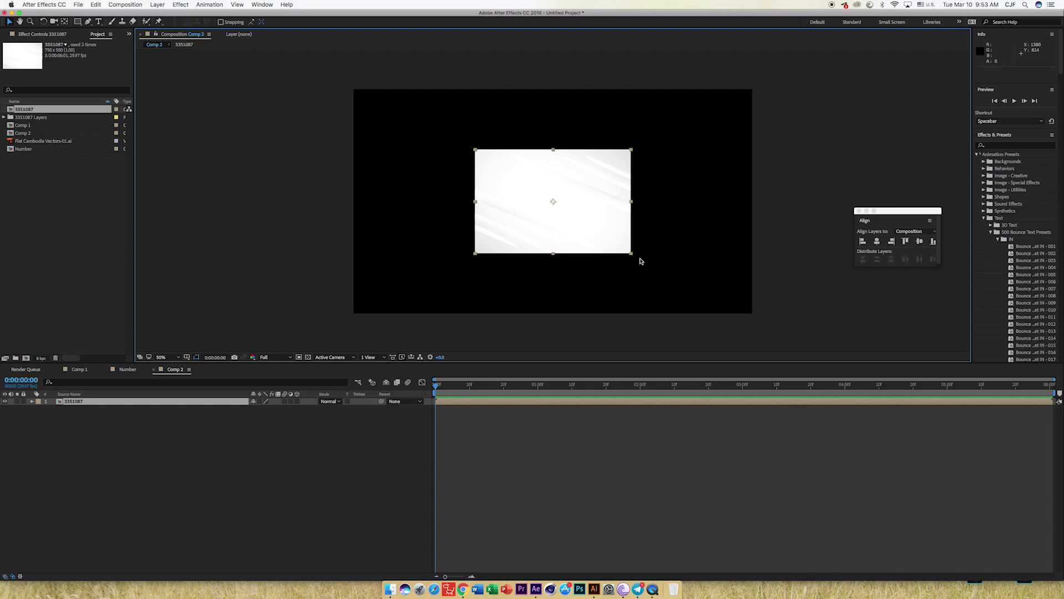
left_click_drag(631, 255, 765, 330)
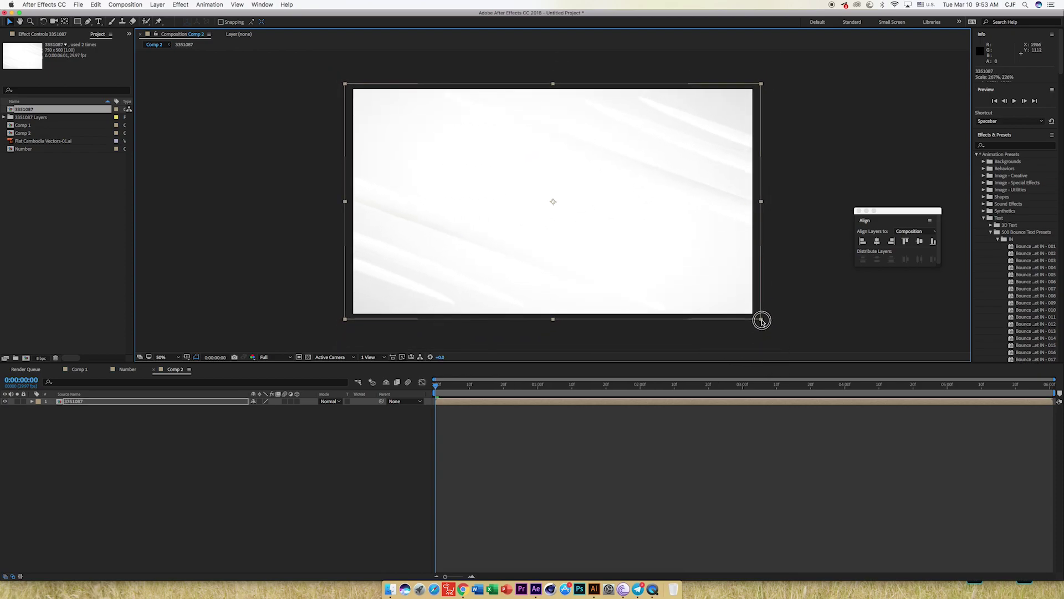
left_click_drag(765, 330, 752, 314)
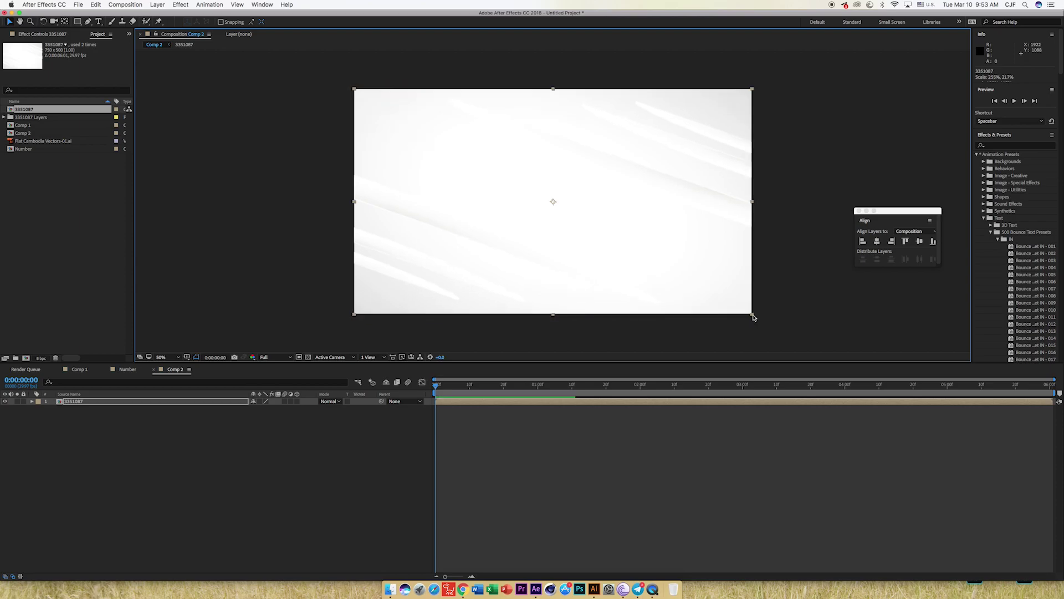
Layer Flat Cambodia Vectors-01.ai into Comp 2 above the texture
left_click(44, 206)
left_click(25, 135)
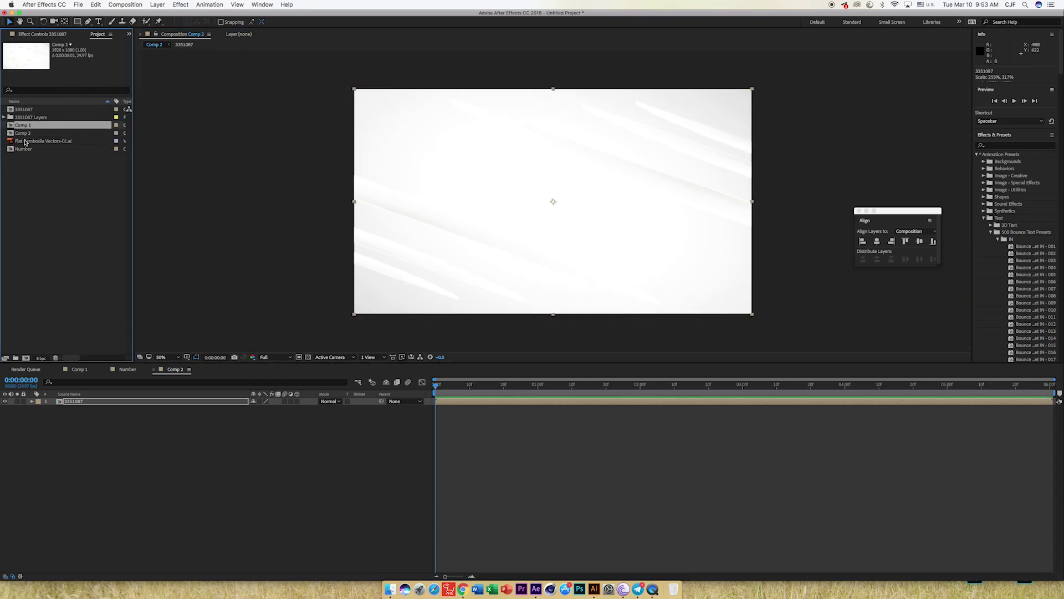
mouse_move(28, 141)
left_mouse_down()
mouse_move(67, 339)
mouse_move(91, 393)
left_mouse_up()
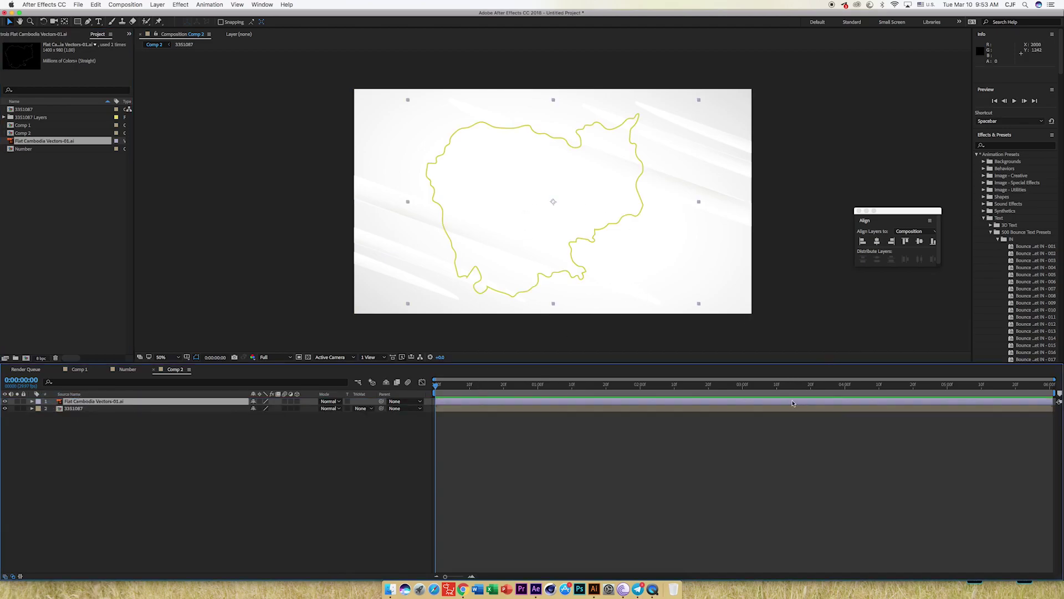
Type the Khmer title 'ក្នាក់ងារជាង' in a new text layer inside the map outline
left_click(100, 22)
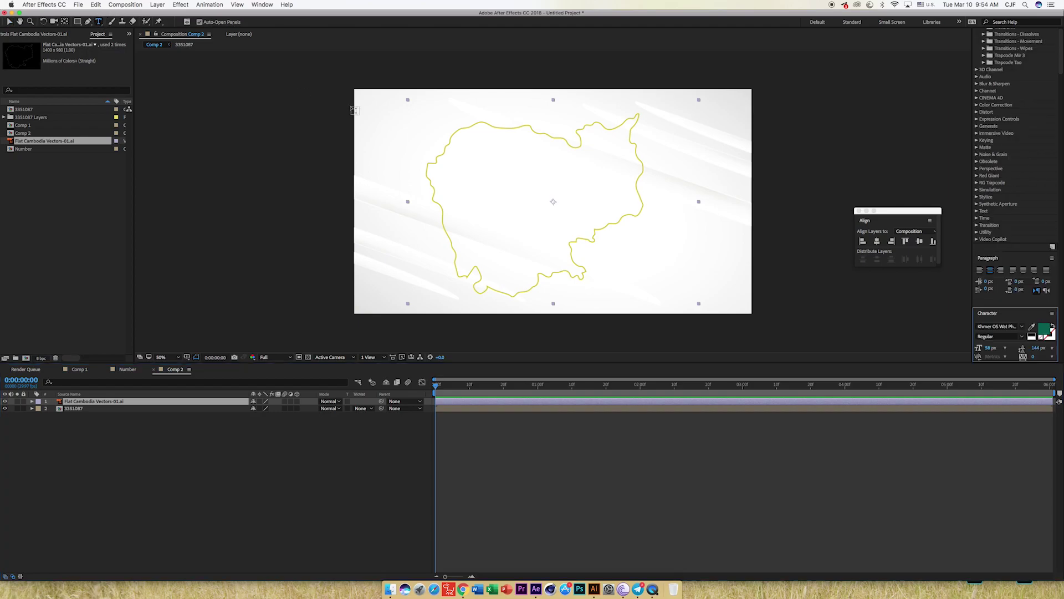
left_click(463, 151)
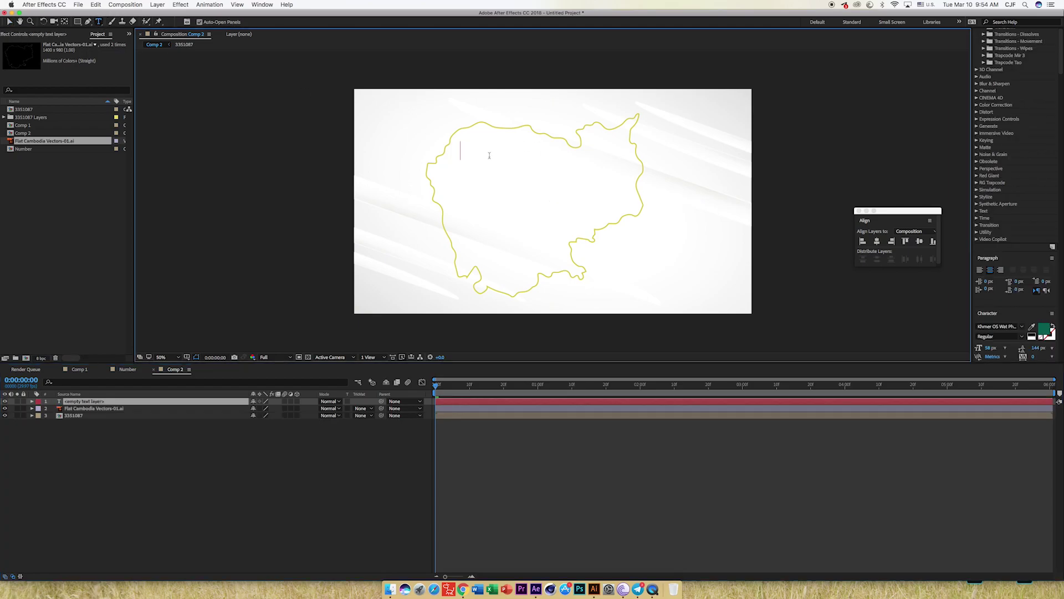
type("man")
key("BackSpace")
key("ctrl+space")
type("ក")
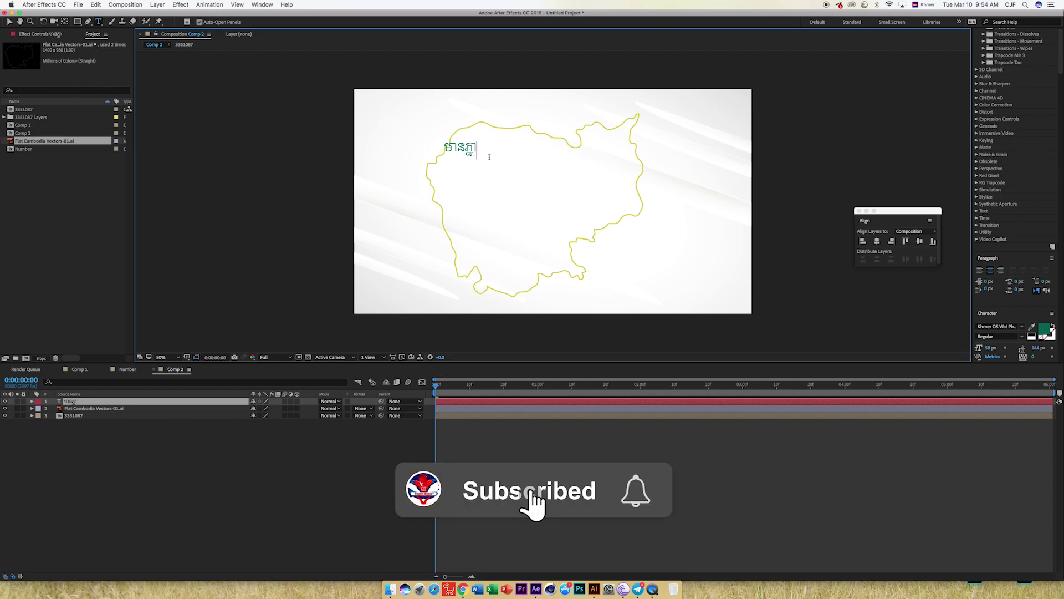
type("្នាក")
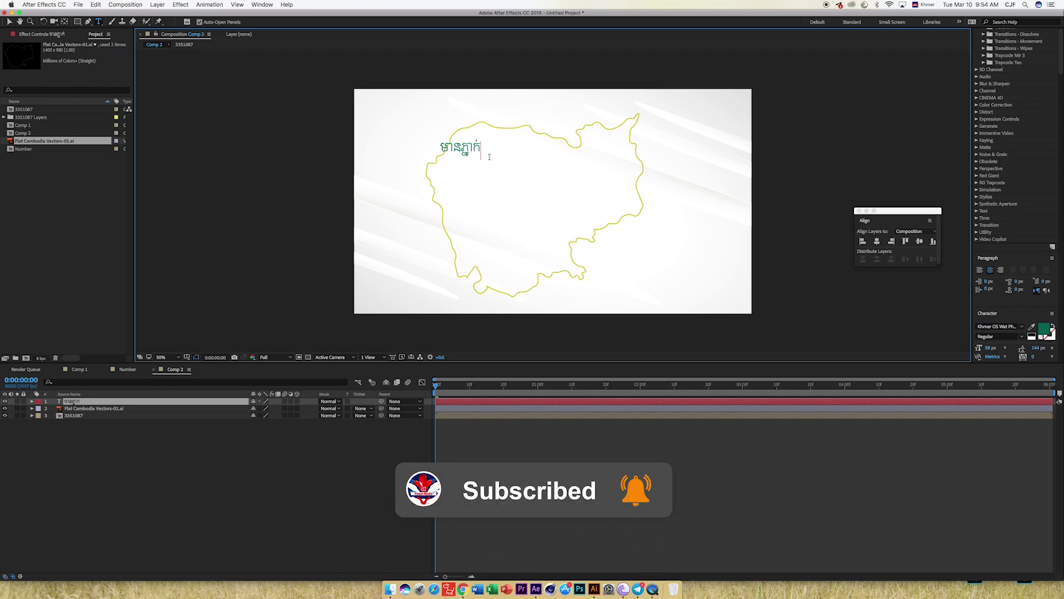
type("់ងារជ")
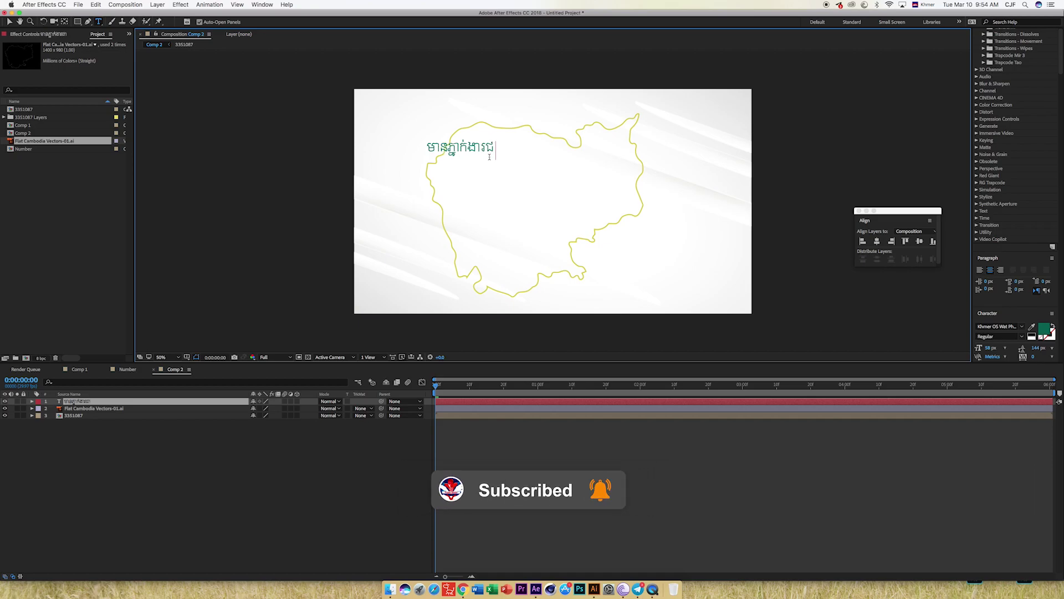
type("ាង")
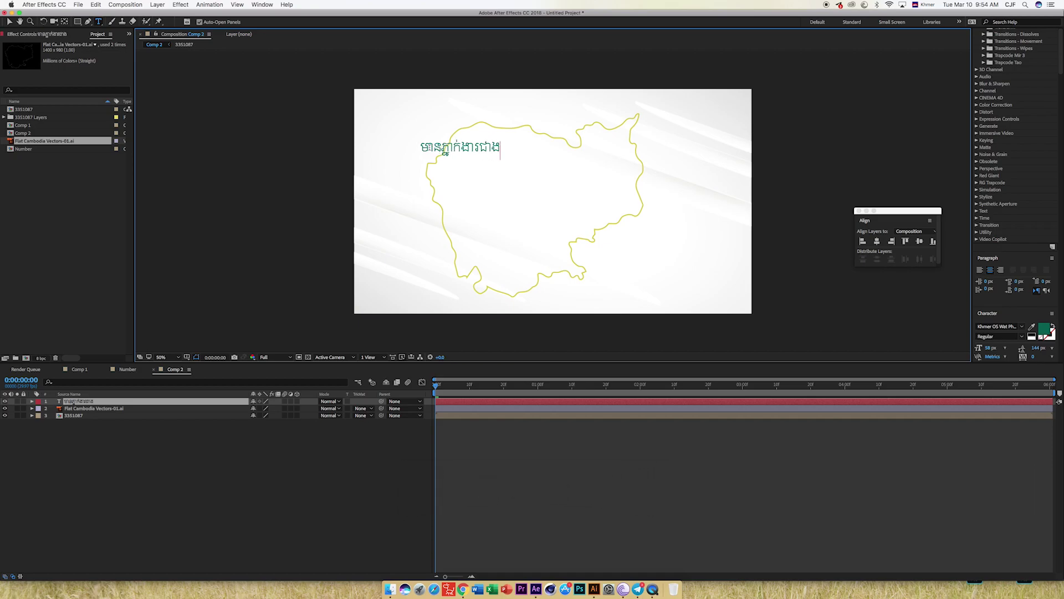
left_click(7, 22)
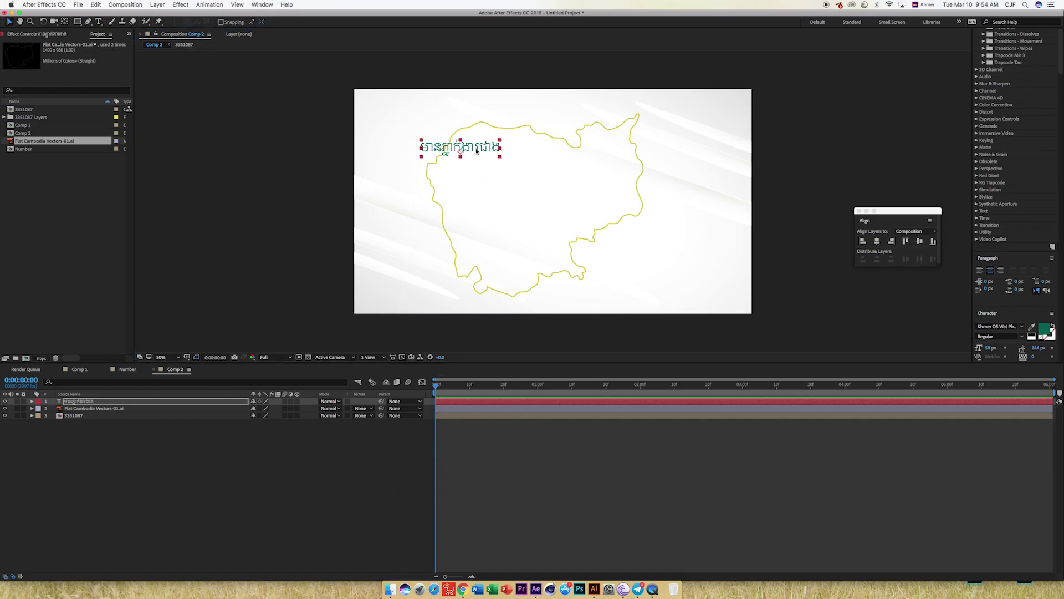
Set the title to 129 px and centre it across the top of the map, checking safe-area guides
left_click_drag(477, 151, 552, 165)
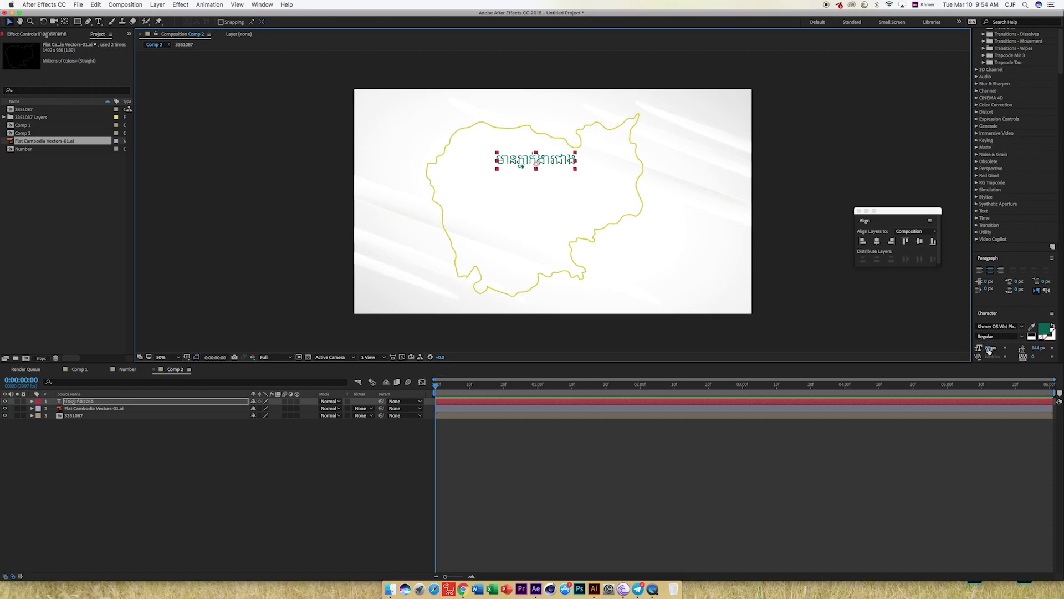
left_click_drag(990, 348, 1019, 348)
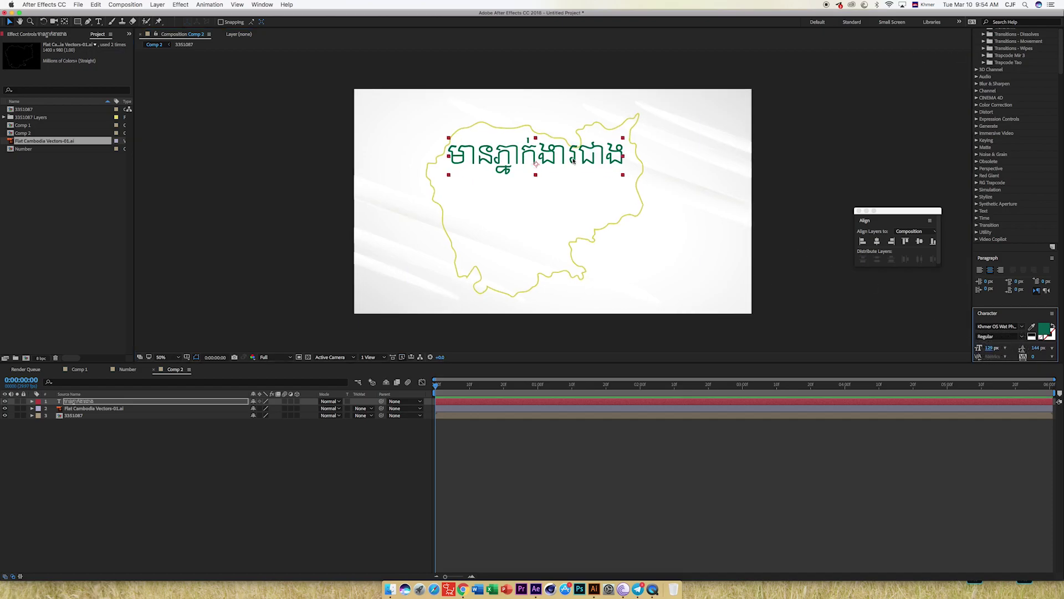
left_click_drag(573, 160, 585, 168)
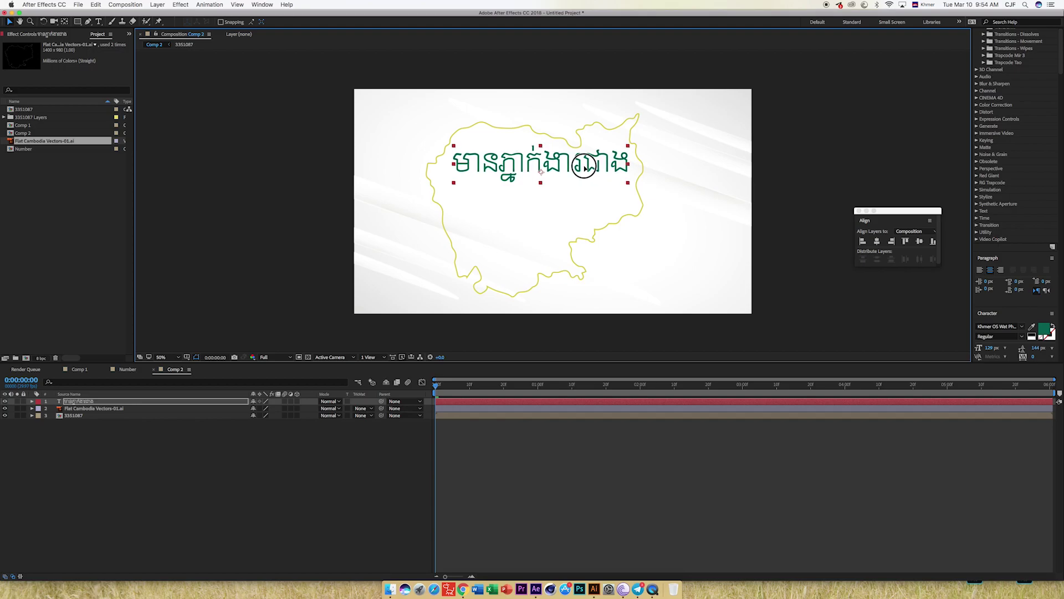
key("apostrophe")
key("apostrophe")
key("ctrl+t")
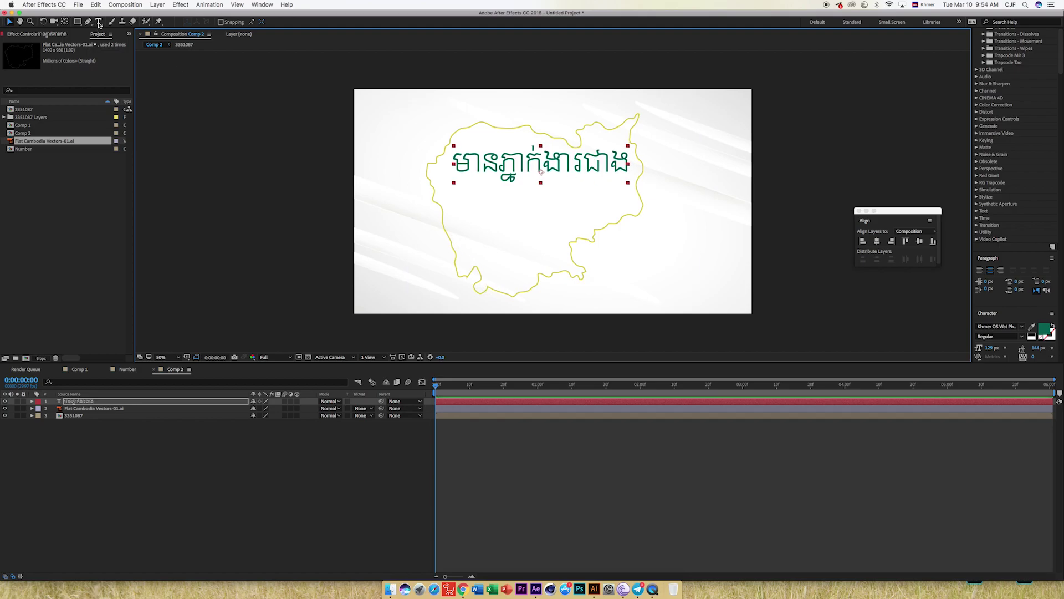
Start a lower text layer with 'ទ' and check the reference video for the wording
left_click(476, 255)
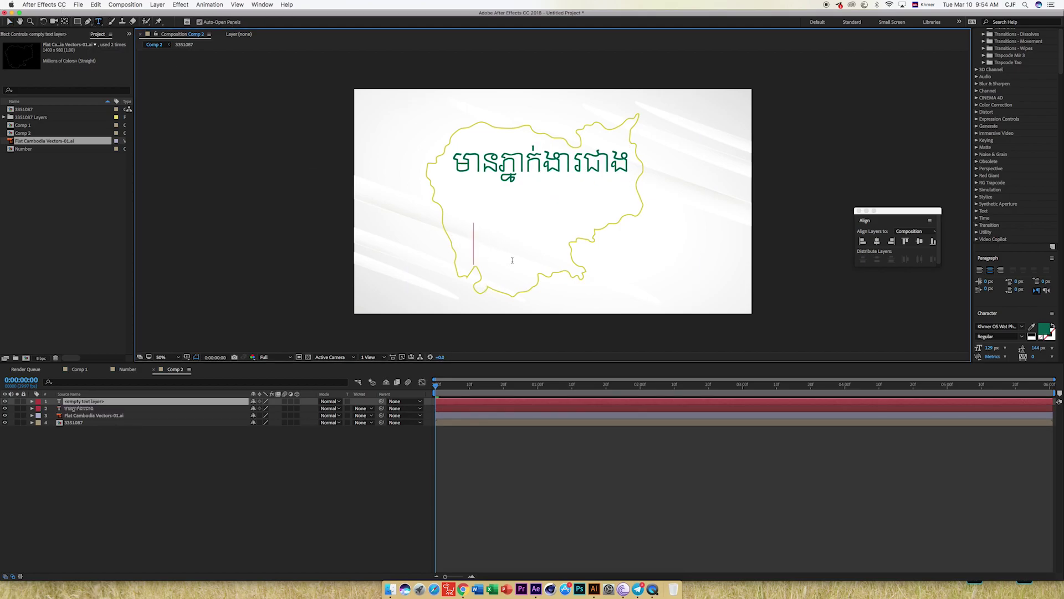
type("ទូ")
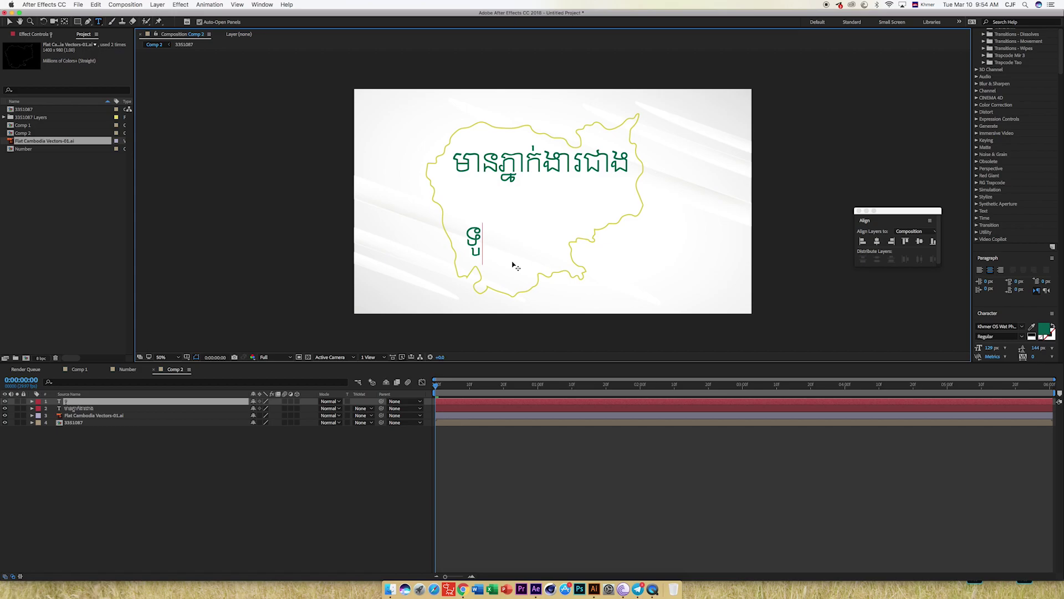
left_click(463, 588)
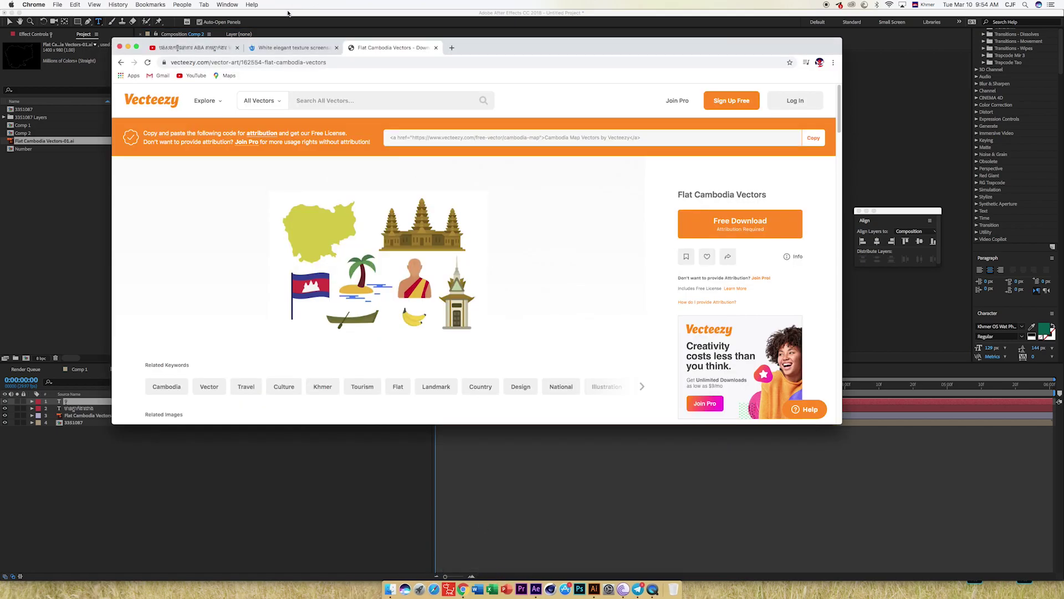
left_click(199, 50)
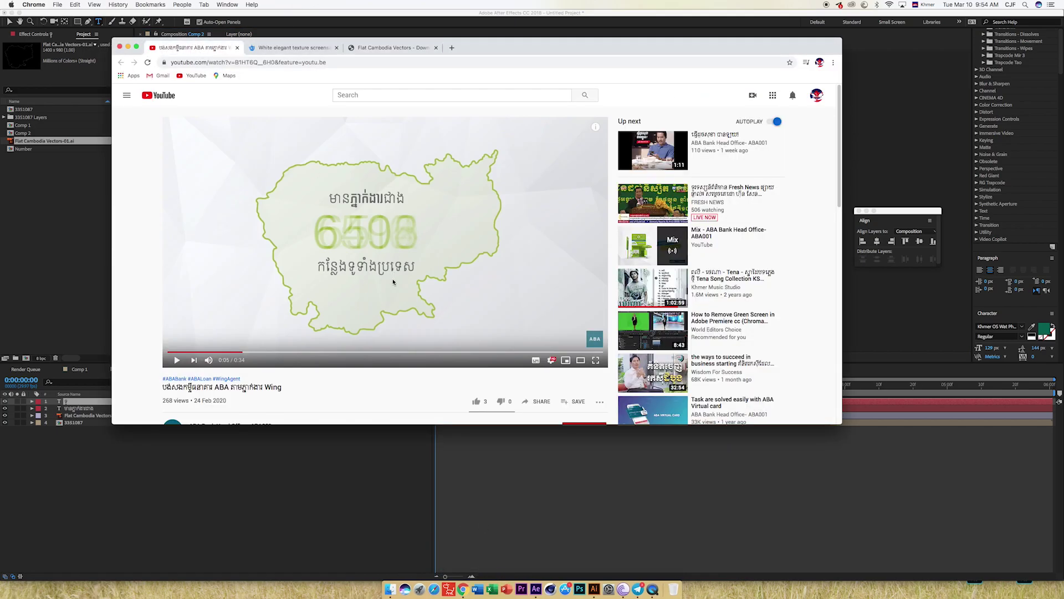
left_click(535, 587)
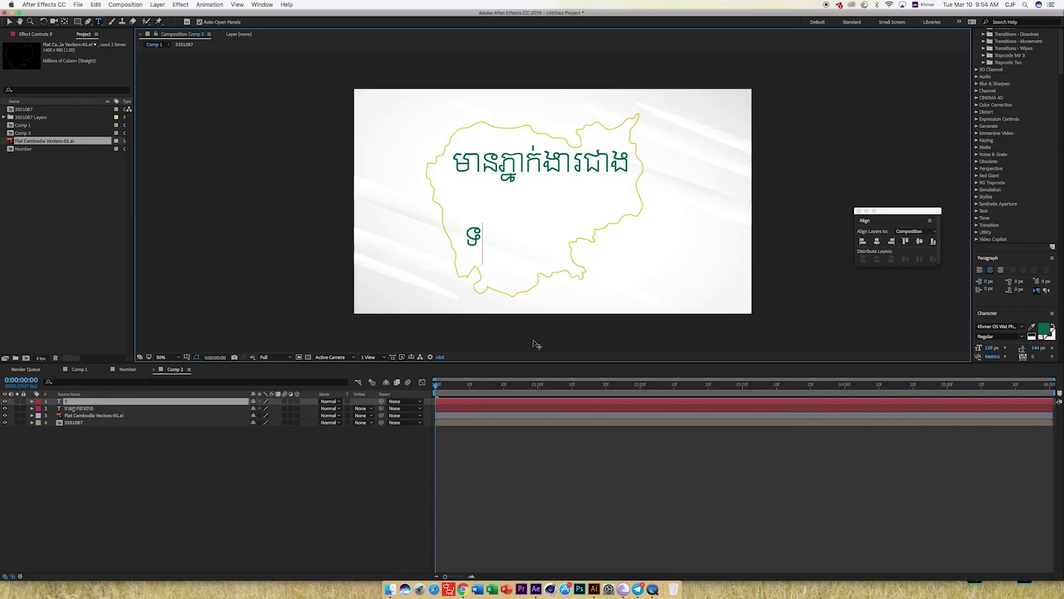
Replace the placeholder with 'កន្លែងទូទាំងប្រទេស' and select all of the line's text
key("BackSpace")
type("កន្ល")
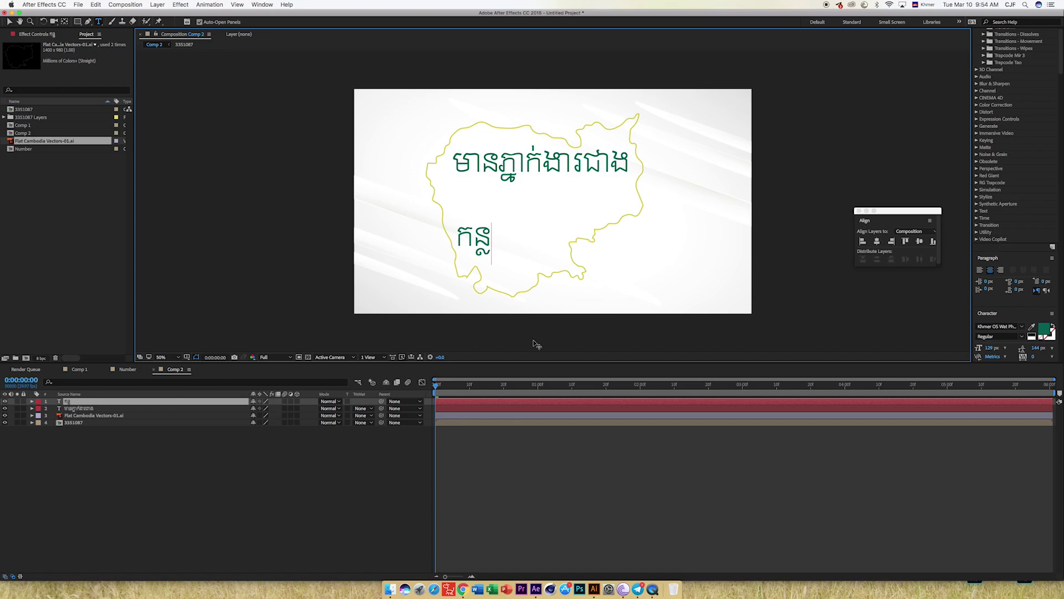
type("ែង")
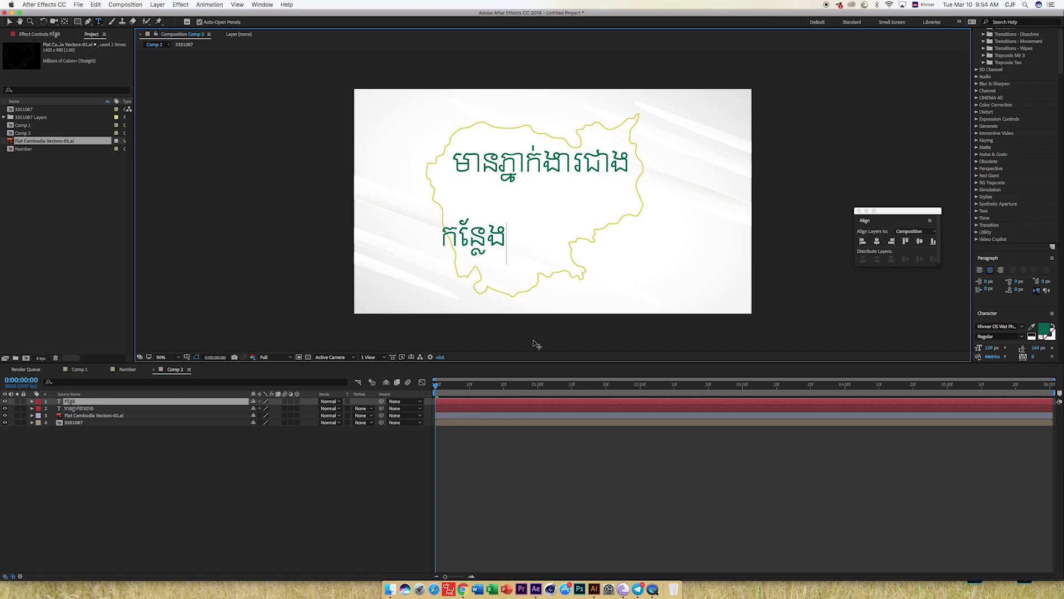
type("ទូ")
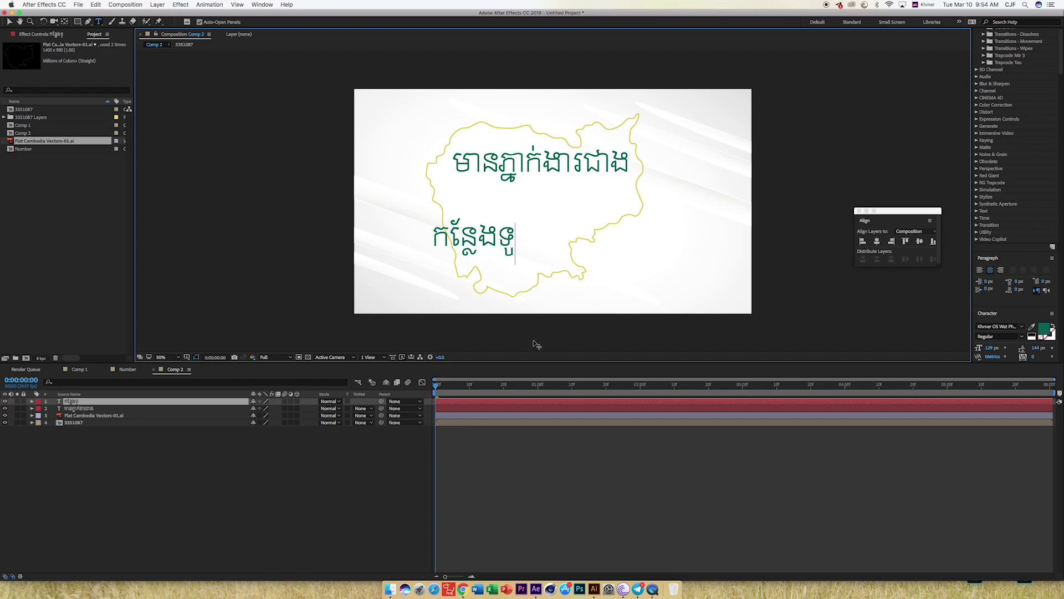
type("ទាំ")
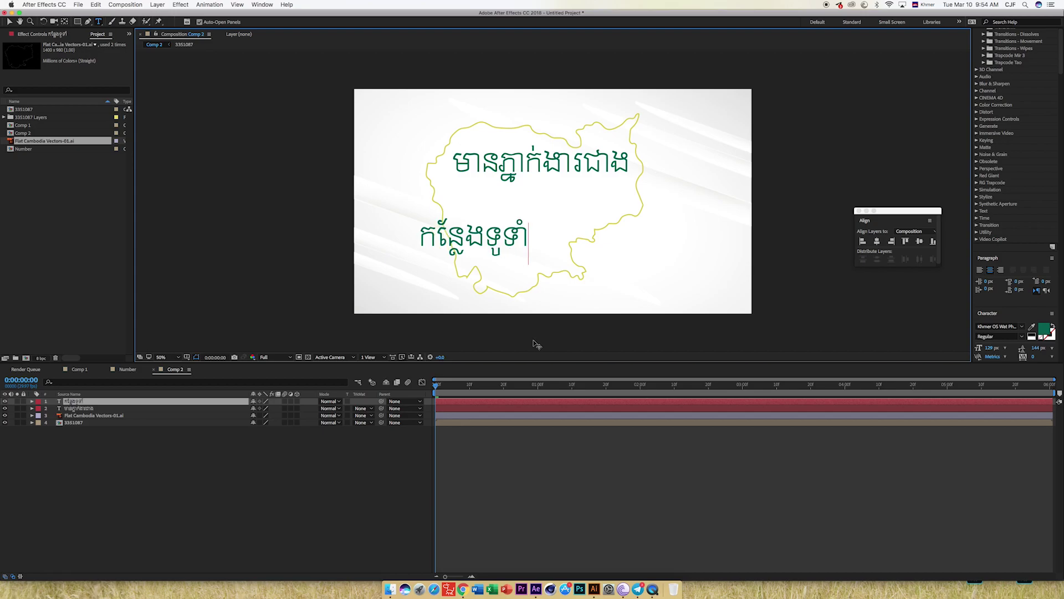
type("ងប្")
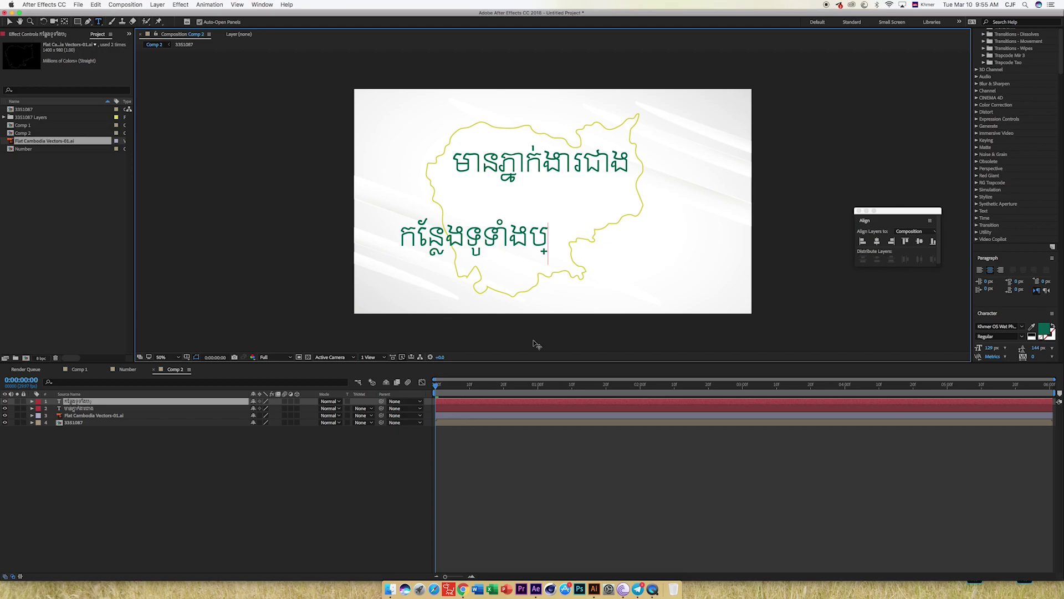
type("រ")
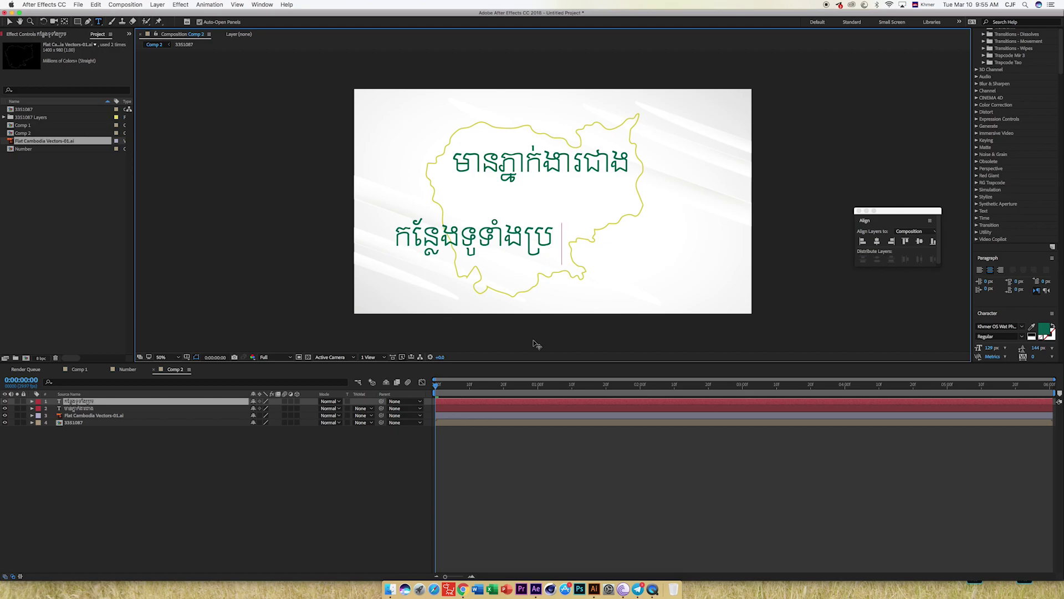
type("ទេស")
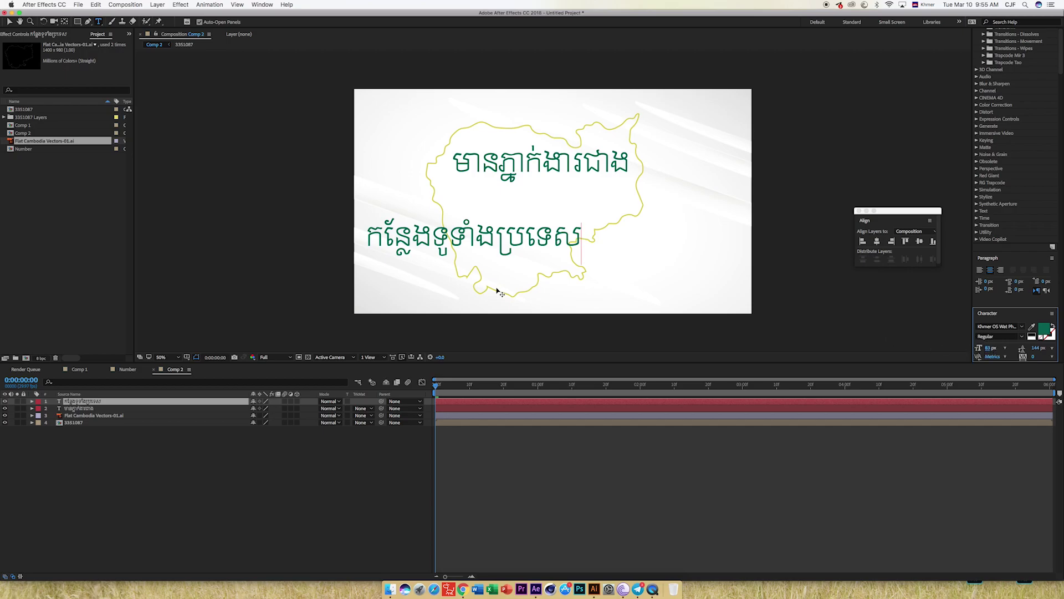
key("super+a")
Shrink the second line to about 67 px, centre it in the lower map, nudge the title left
left_click_drag(994, 351, 976, 349)
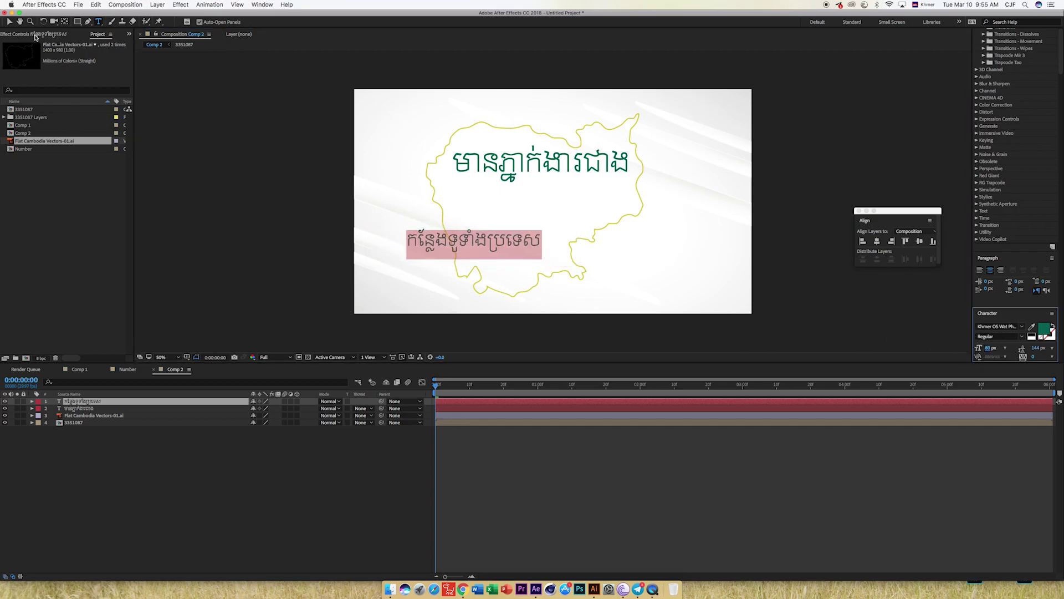
left_click(9, 23)
left_click_drag(535, 244, 559, 249)
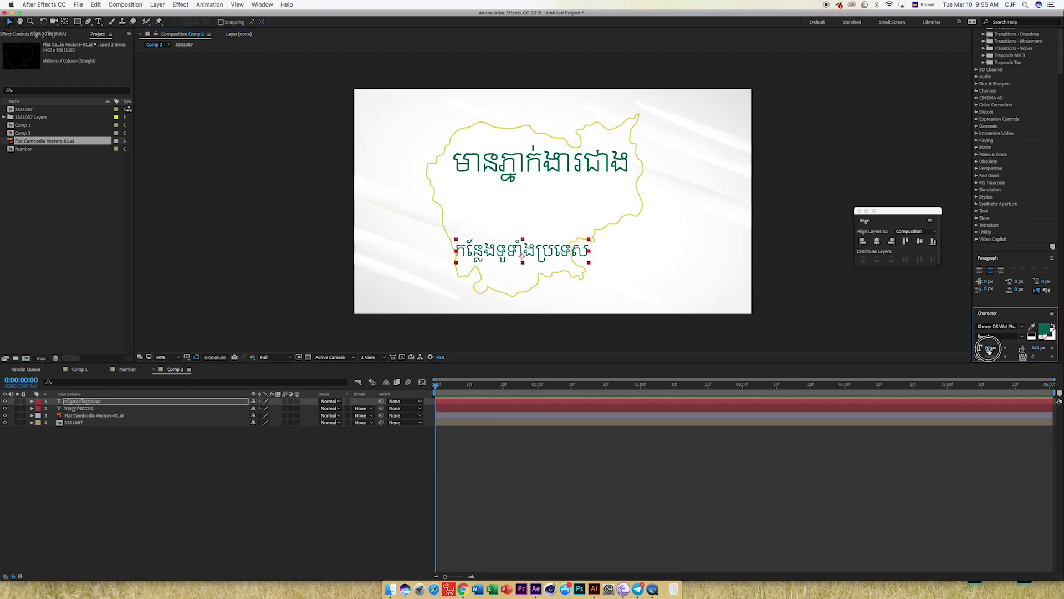
left_click_drag(991, 348, 982, 348)
left_click_drag(545, 255, 536, 257)
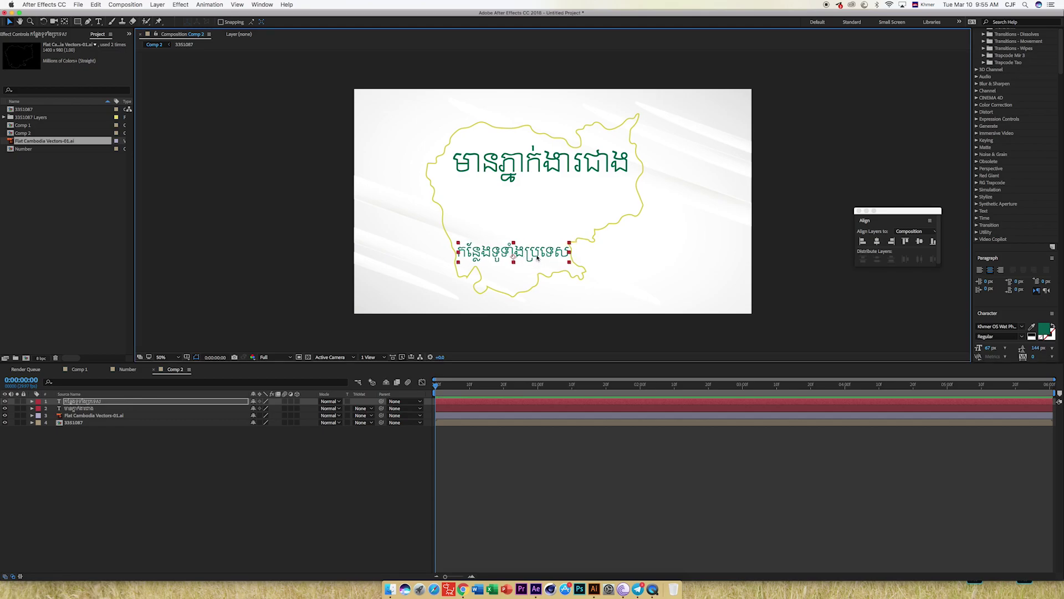
left_click_drag(557, 162, 548, 160)
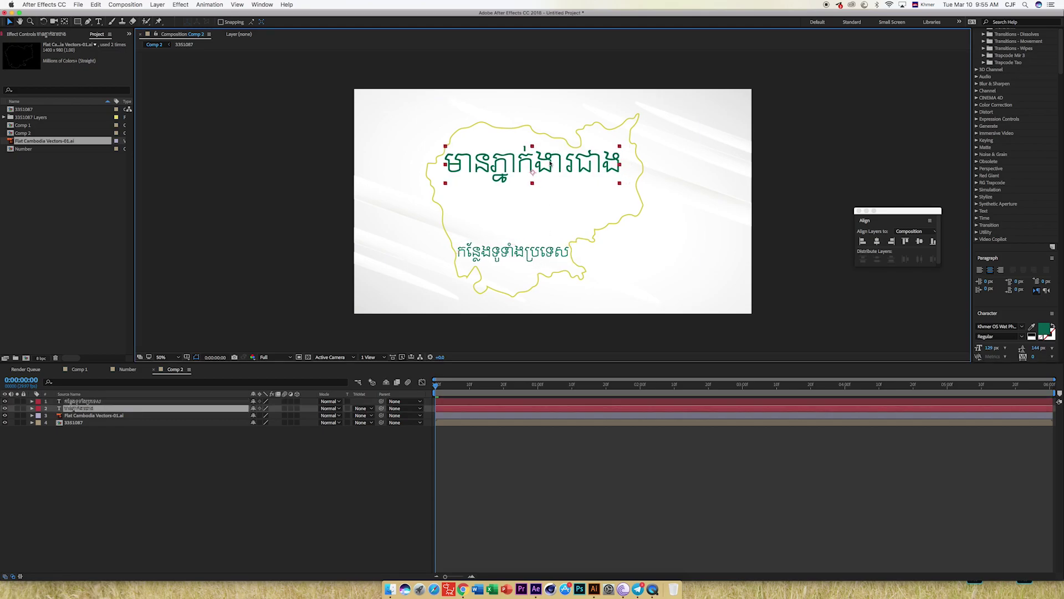
Widen the Effects & Presets panel and drop Bounce Text Preset IN - 126 onto the Khmer title
scroll(1028, 80, "up", 10)
scroll(1028, 80, "up", 15)
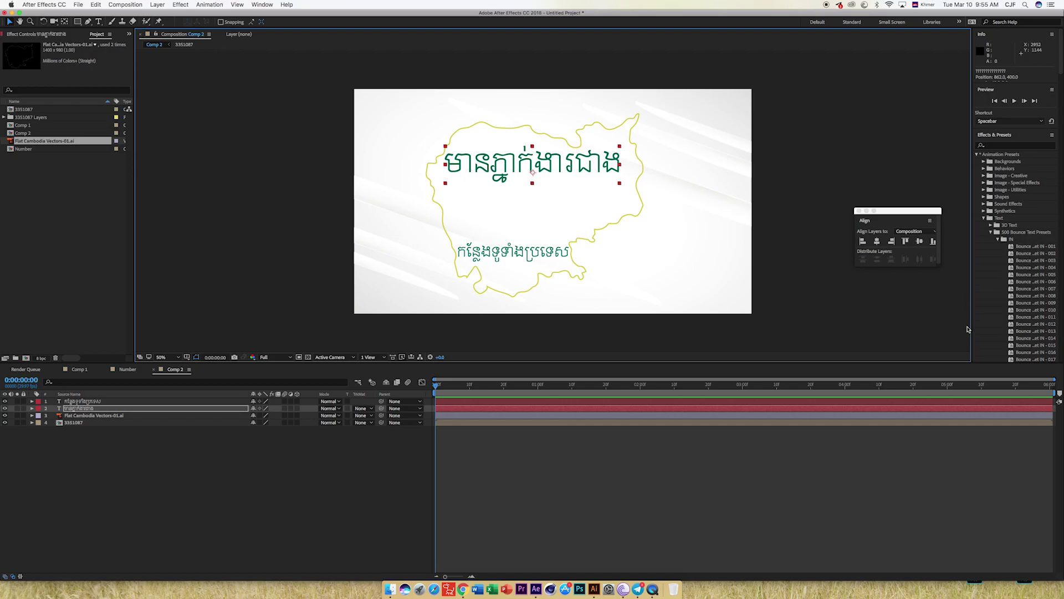
left_click_drag(972, 327, 746, 313)
left_click_drag(898, 211, 949, 181)
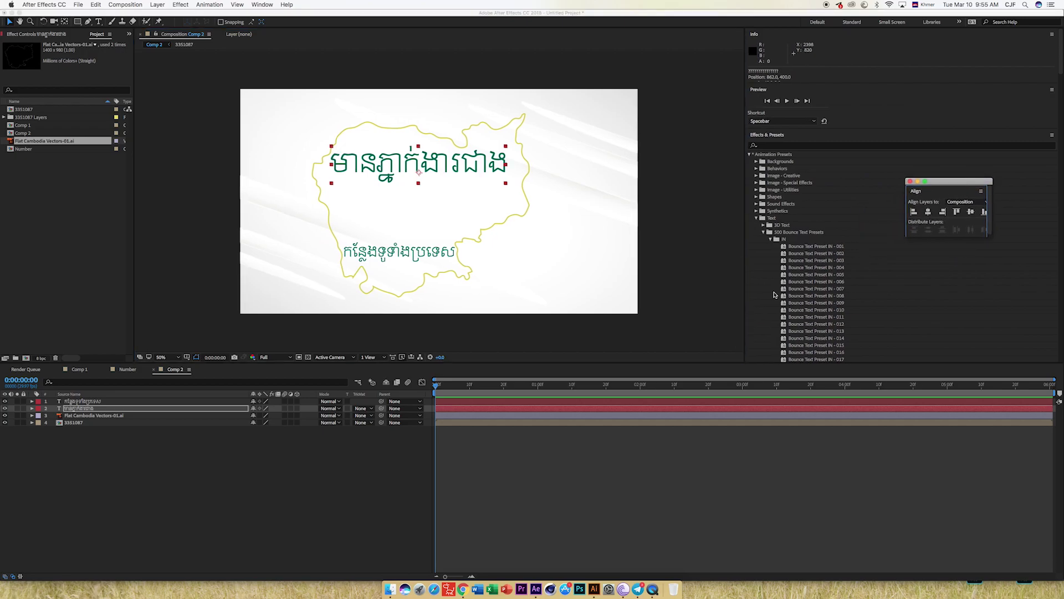
scroll(810, 255, "down", 15)
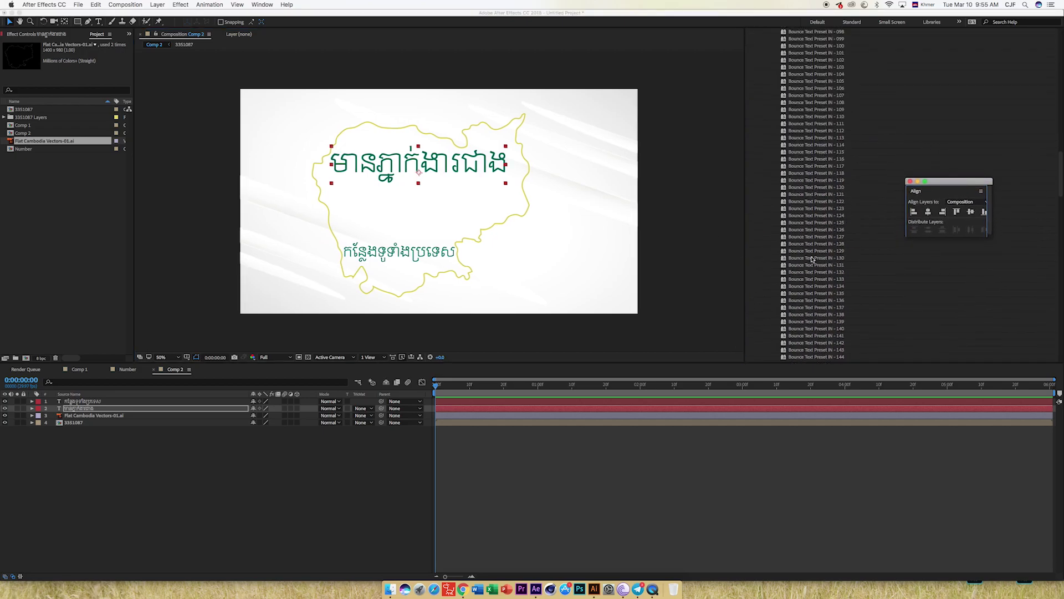
left_click(807, 231)
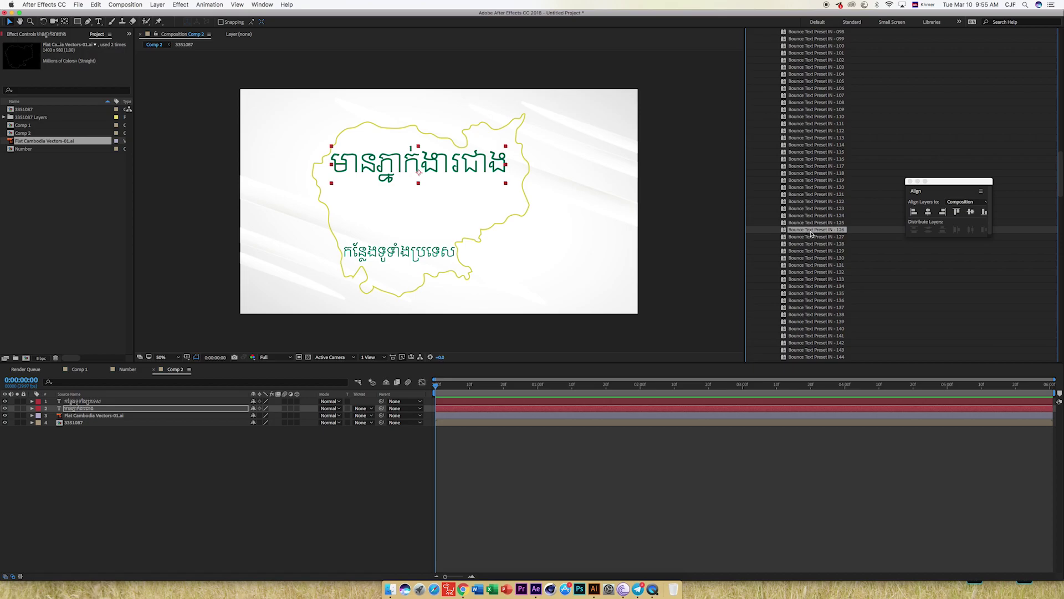
left_click_drag(811, 233, 399, 162)
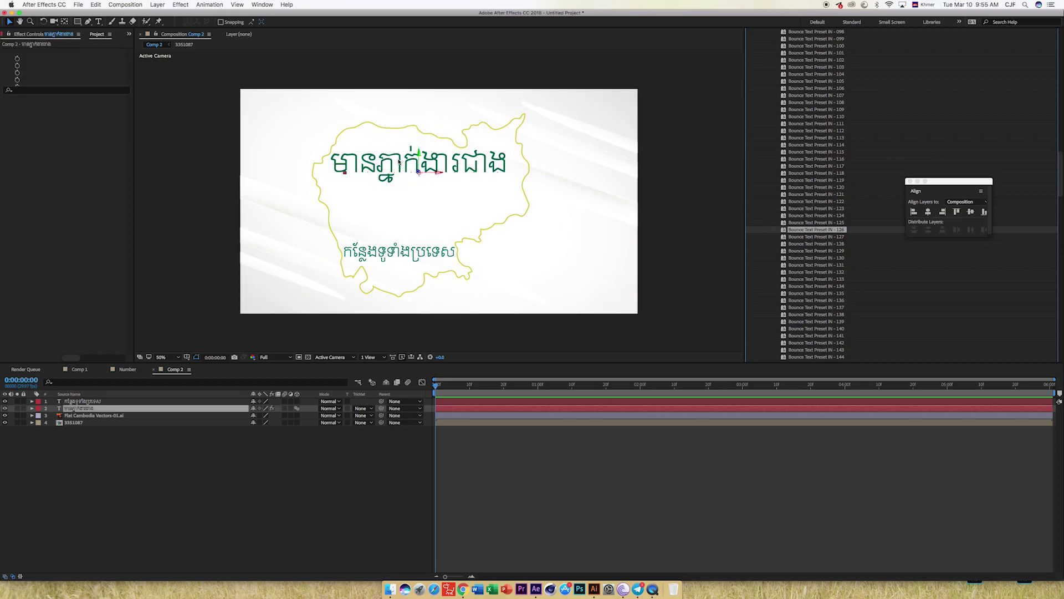
Preview the title's bounce-in from the start, then pick Bounce Text Preset IN - 127 and the headline layer
key("space")
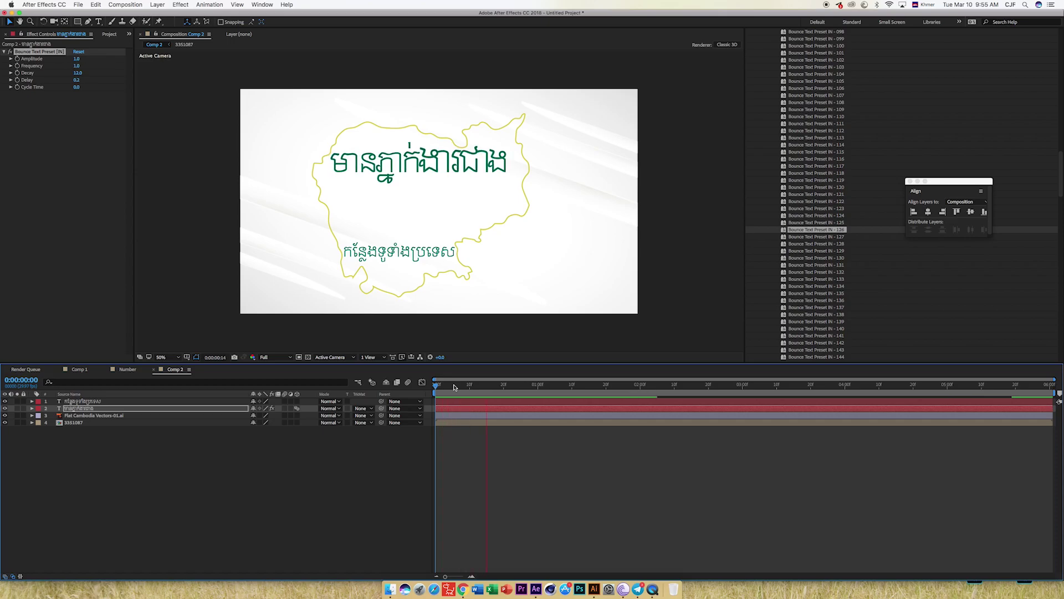
key("space")
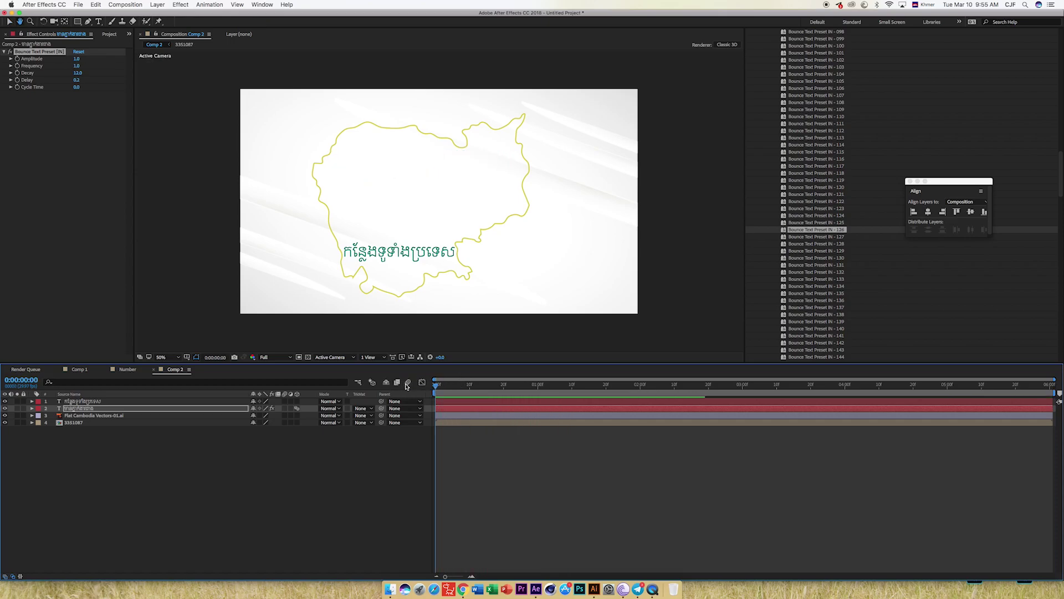
left_click(452, 384)
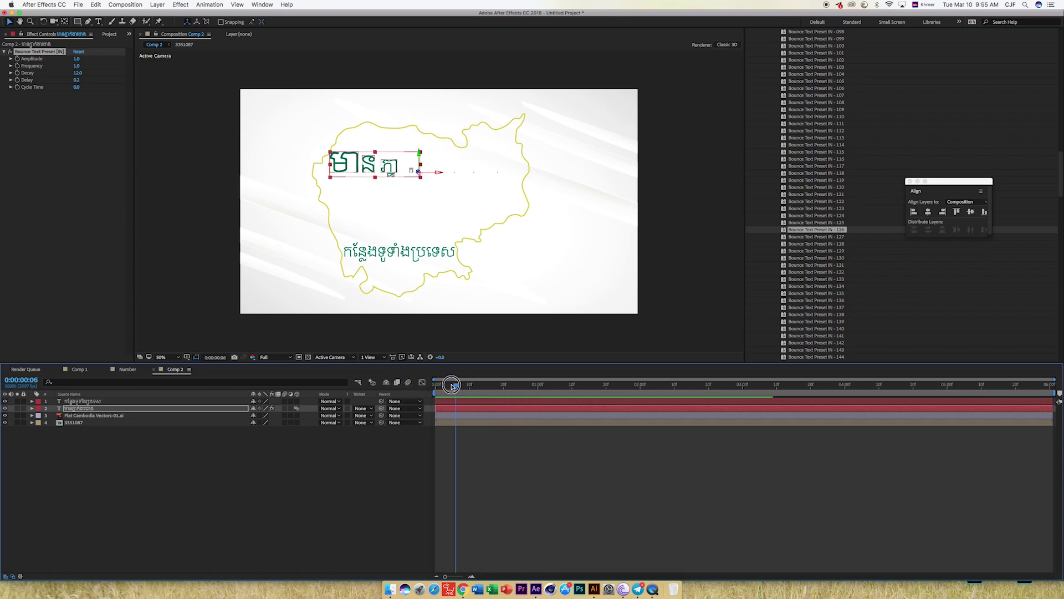
key("space")
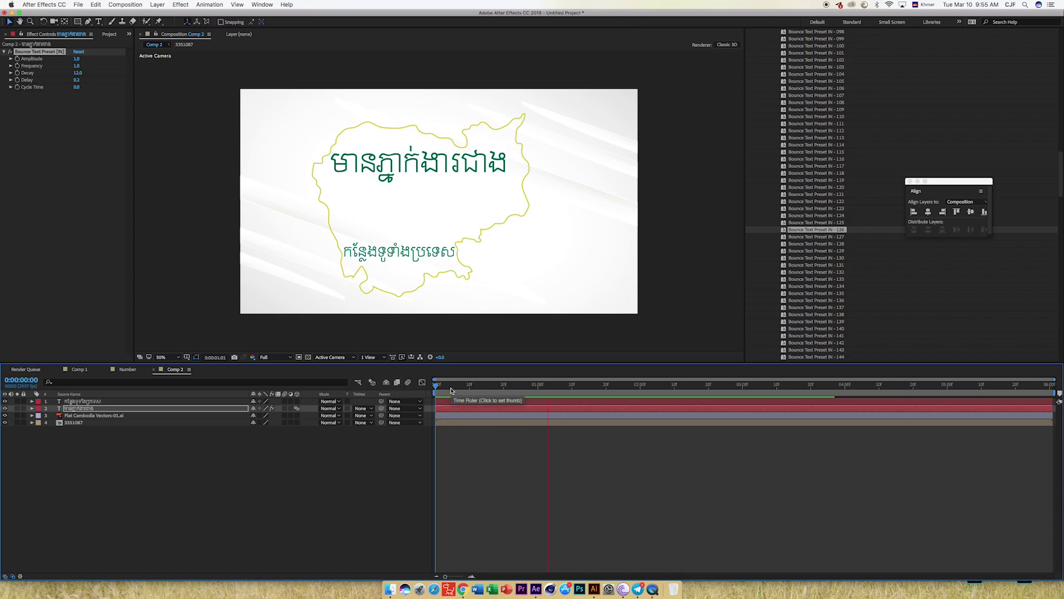
key("space")
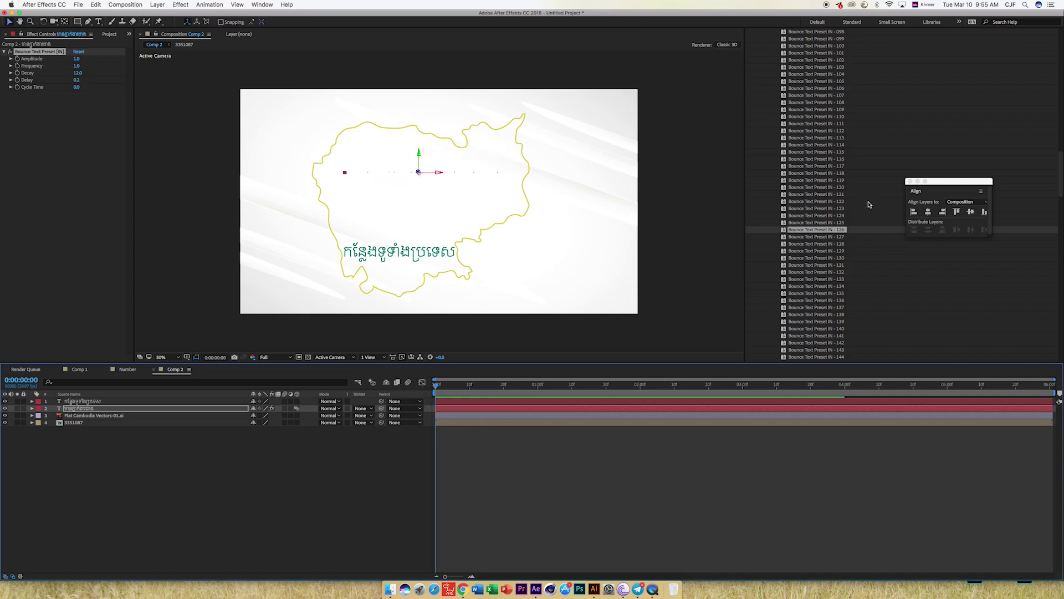
left_click(827, 237)
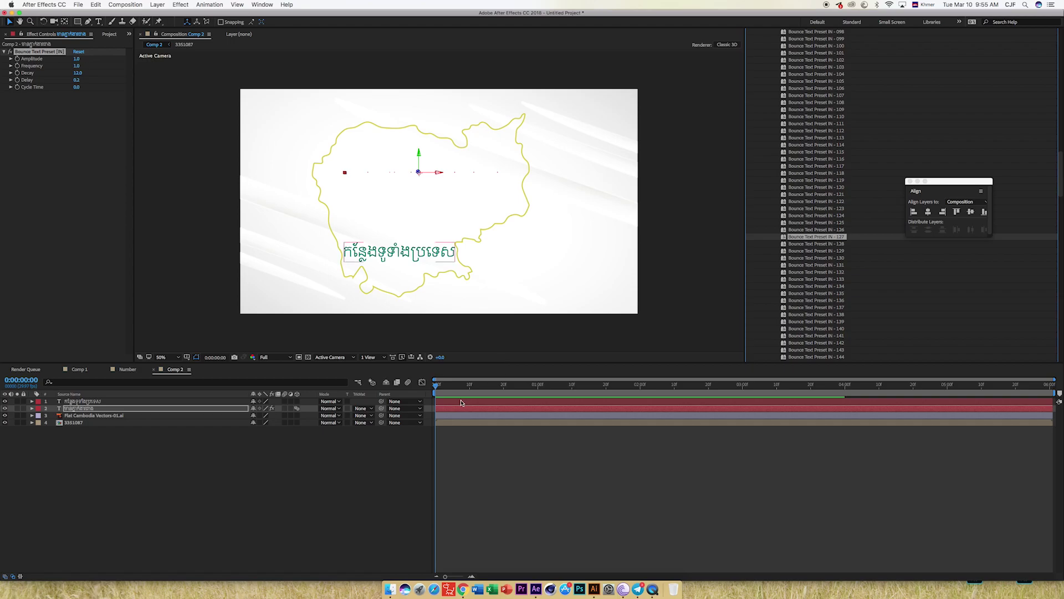
left_click(457, 413)
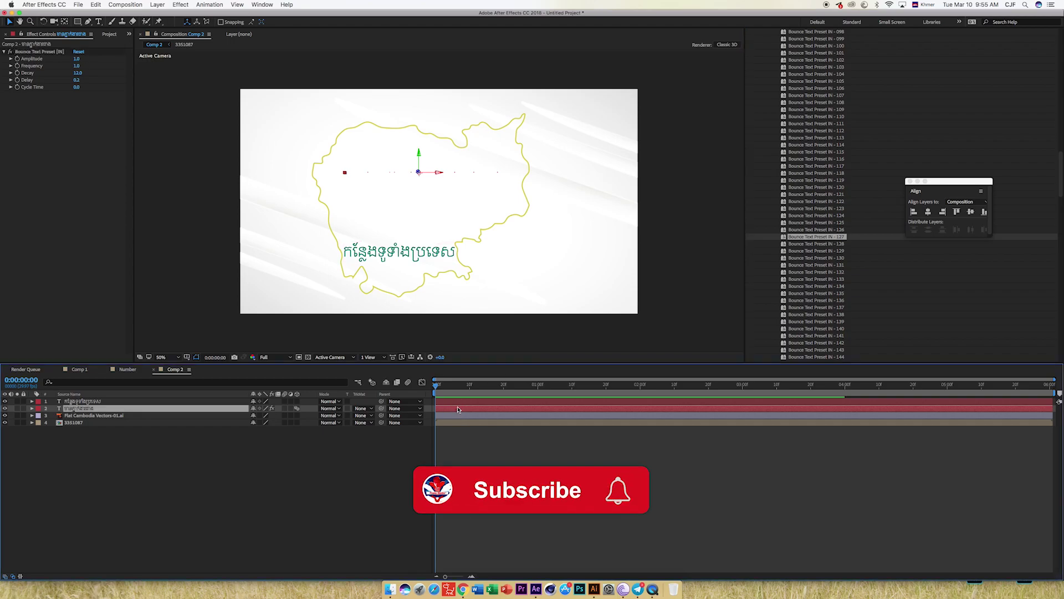
Try Bounce Text Preset IN - 128 on the lower Khmer line, then undo it
left_click(460, 401)
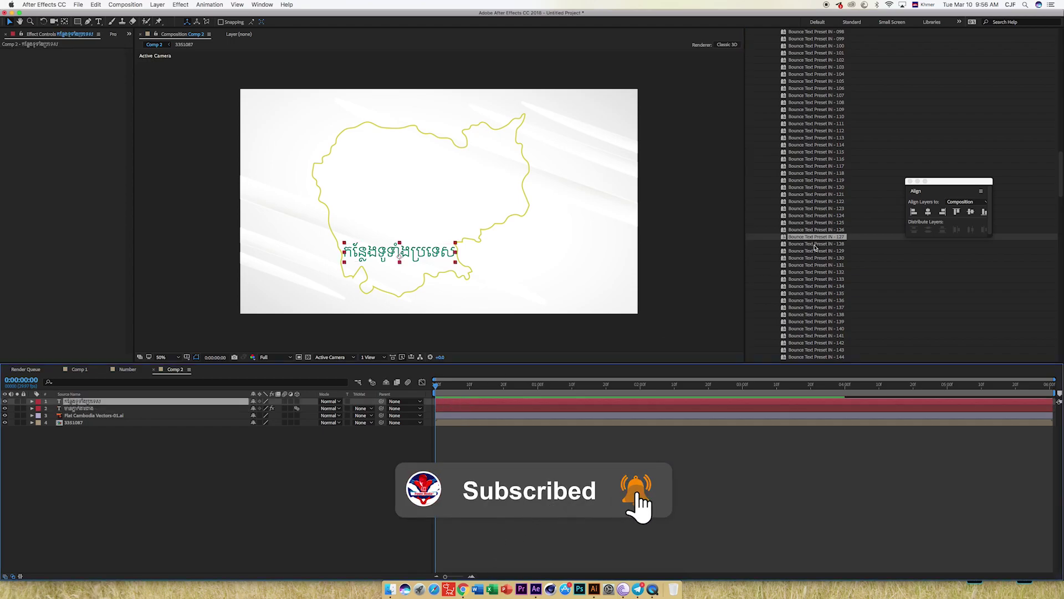
left_click_drag(810, 244, 460, 402)
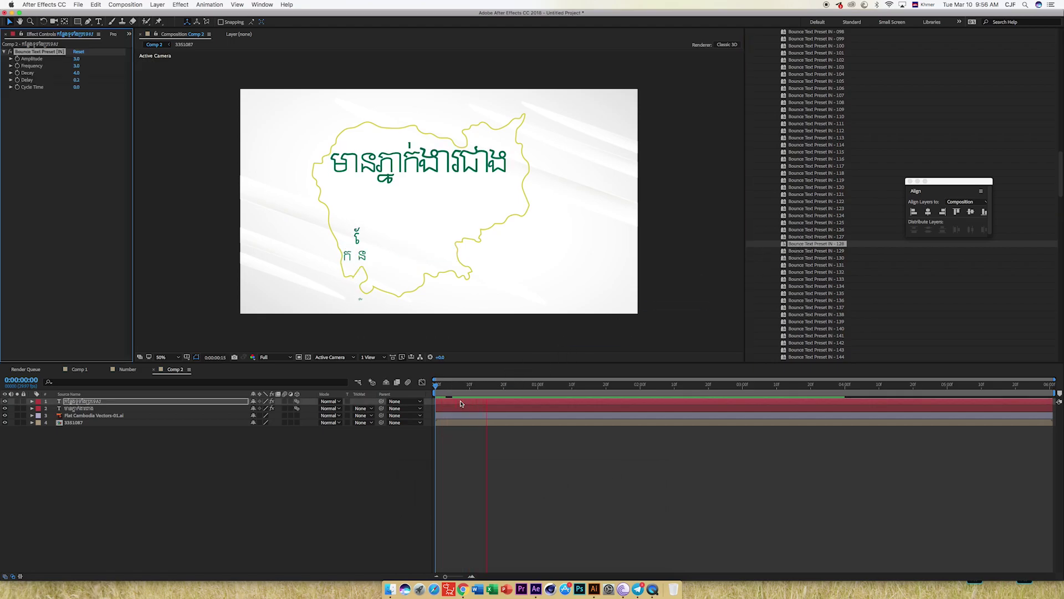
left_click(466, 387)
key("super+z")
key("Home")
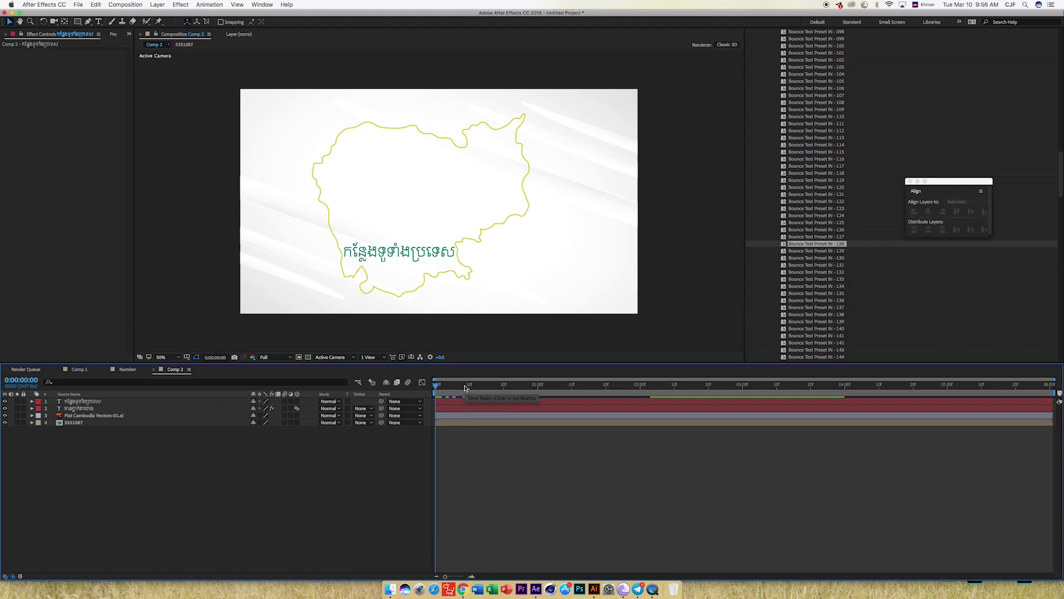
Apply Bounce Text Preset IN - 126 to the lower Khmer line and scrub to preview both lines bouncing
left_click(841, 237)
left_click_drag(828, 230, 474, 401)
key("space")
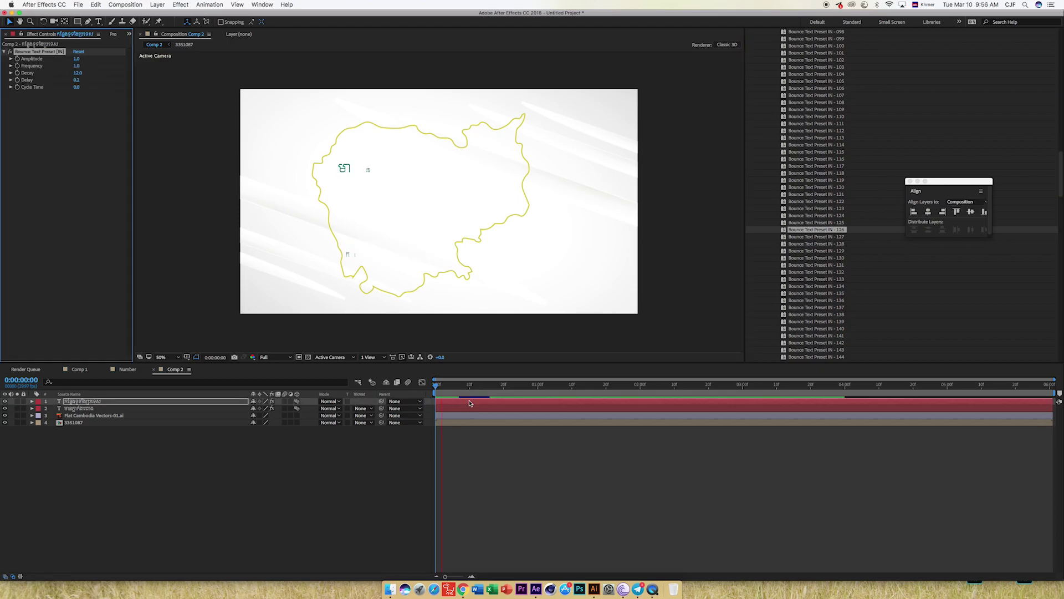
left_click(436, 391)
mouse_move(435, 391)
left_mouse_down()
mouse_move(674, 394)
mouse_move(624, 391)
left_mouse_up()
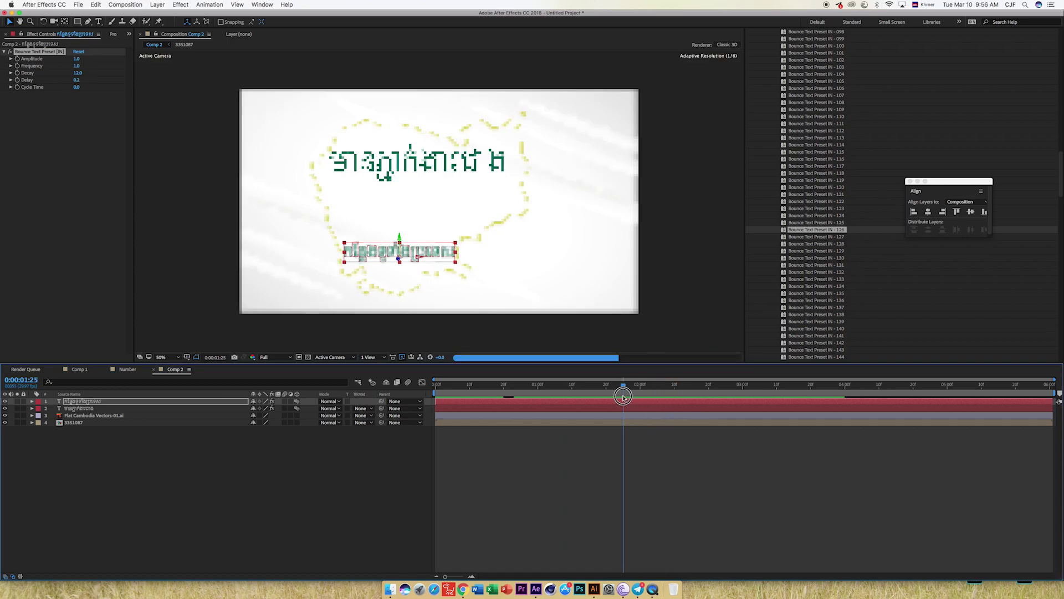
left_click(658, 289)
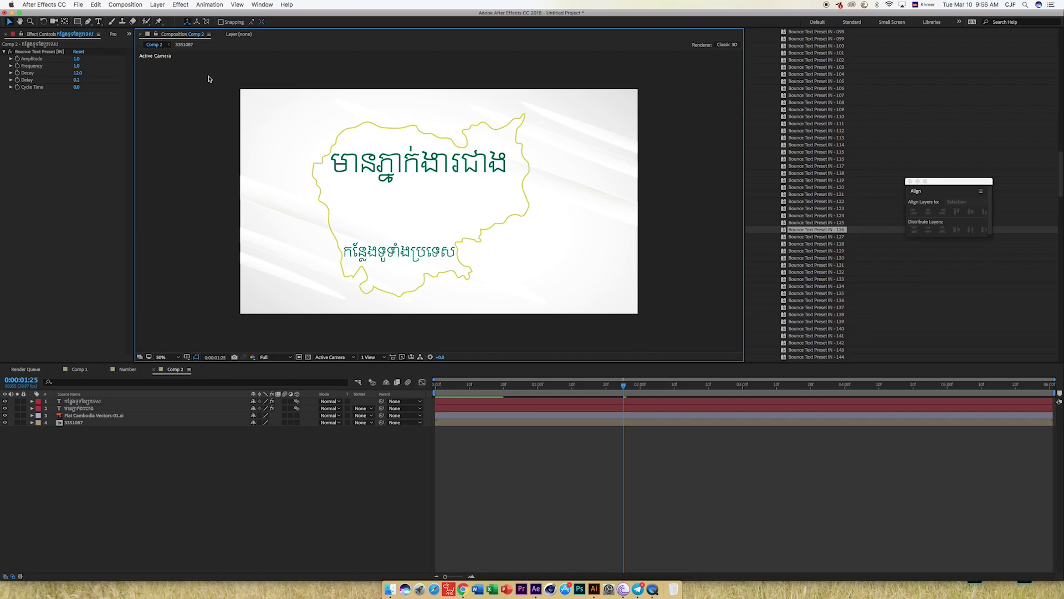
key("ctrl+space")
Create a new text layer reading 'abc' inside the map
left_click(98, 22)
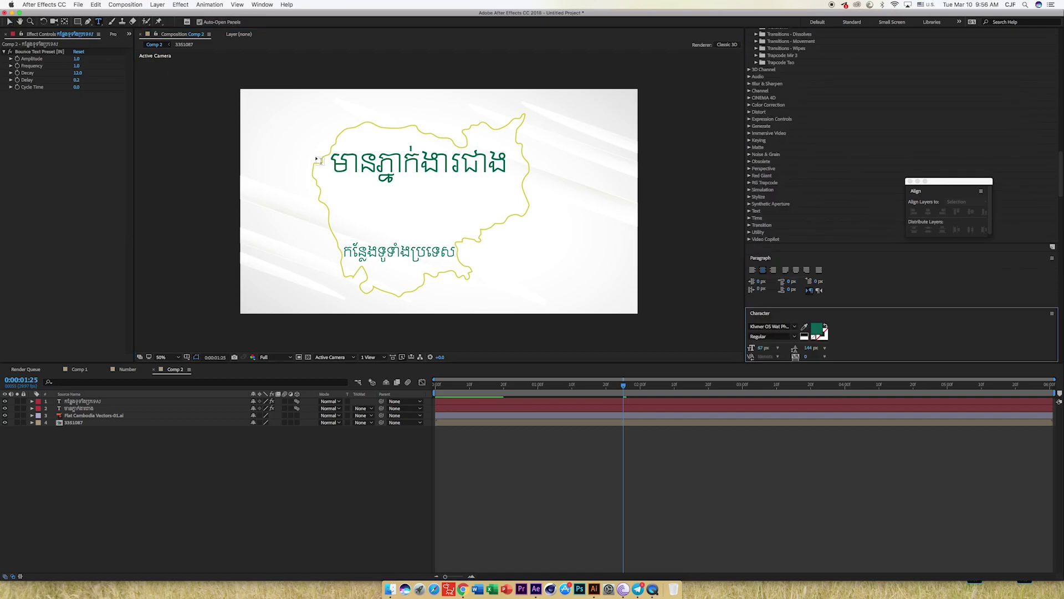
left_click(366, 210)
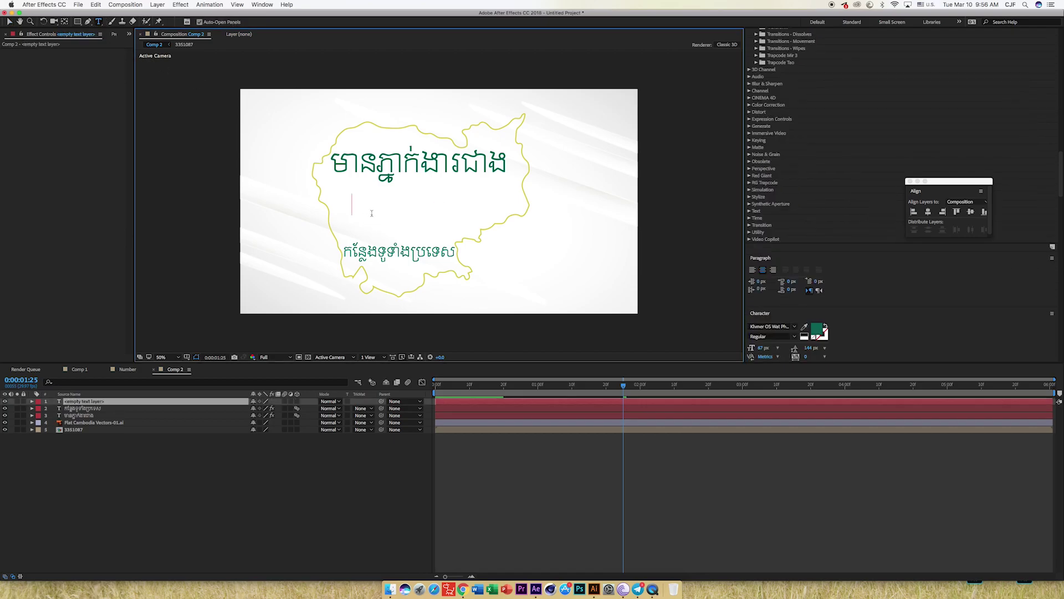
type("abc")
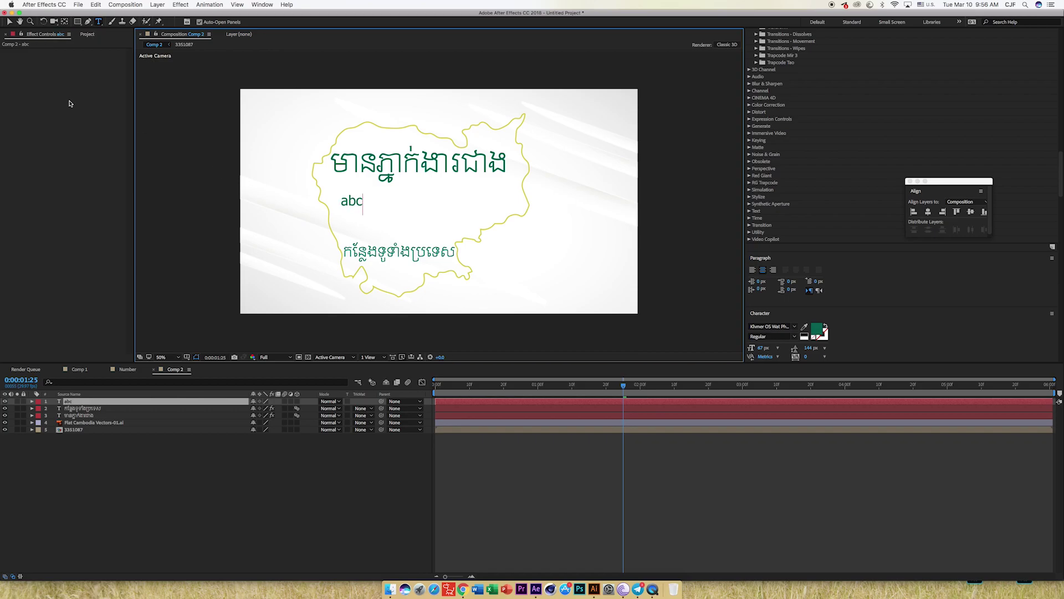
left_click(10, 22)
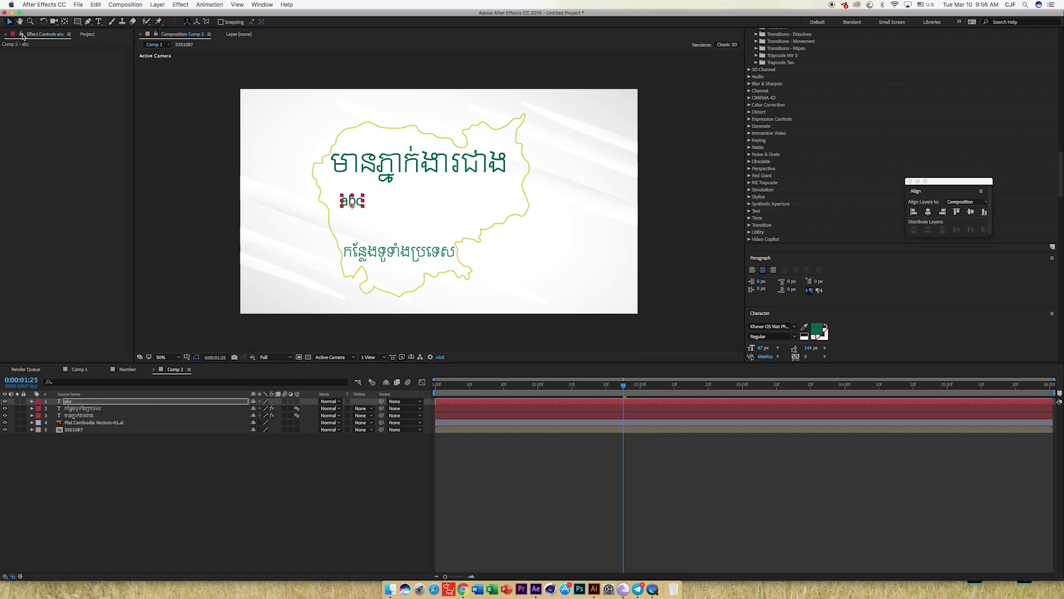
Colour the abc text teal 00CFAB, enlarge it, and centre it between the Khmer lines
left_click(823, 331)
left_click(673, 332)
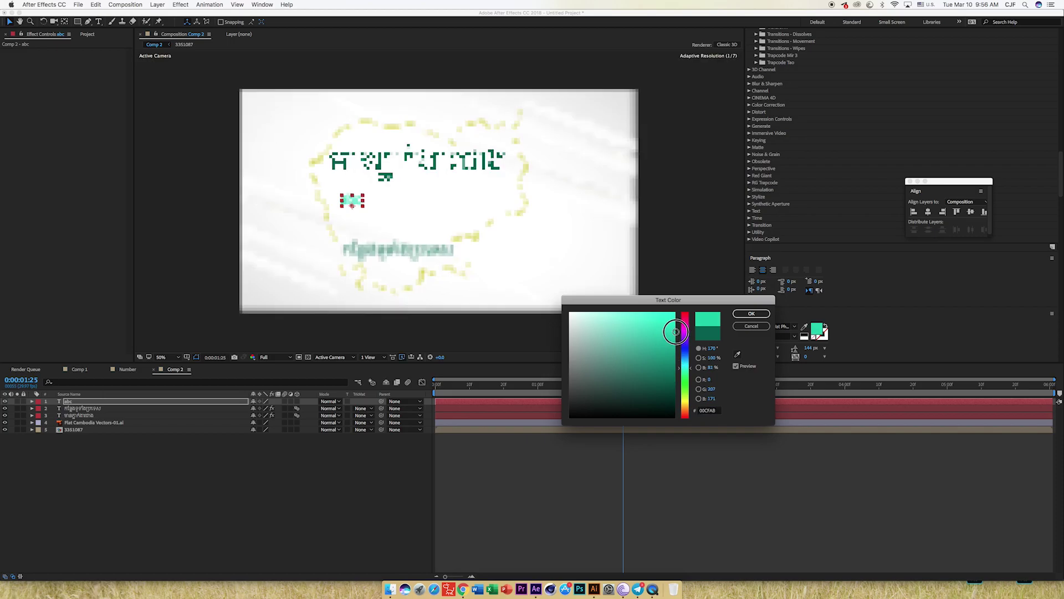
left_click(739, 315)
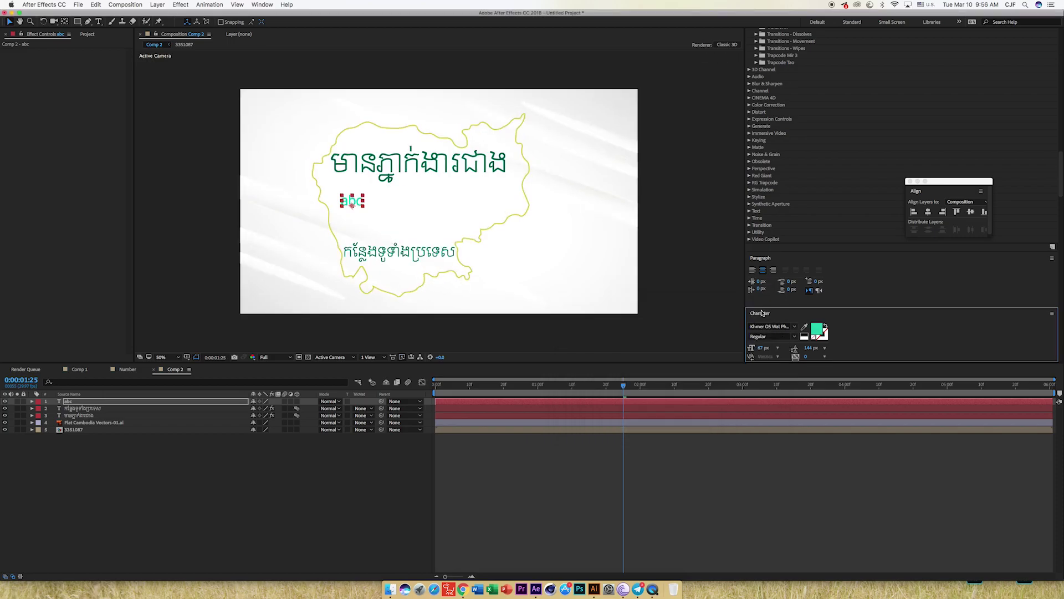
mouse_move(765, 352)
left_mouse_down()
mouse_move(877, 339)
mouse_move(834, 340)
left_mouse_up()
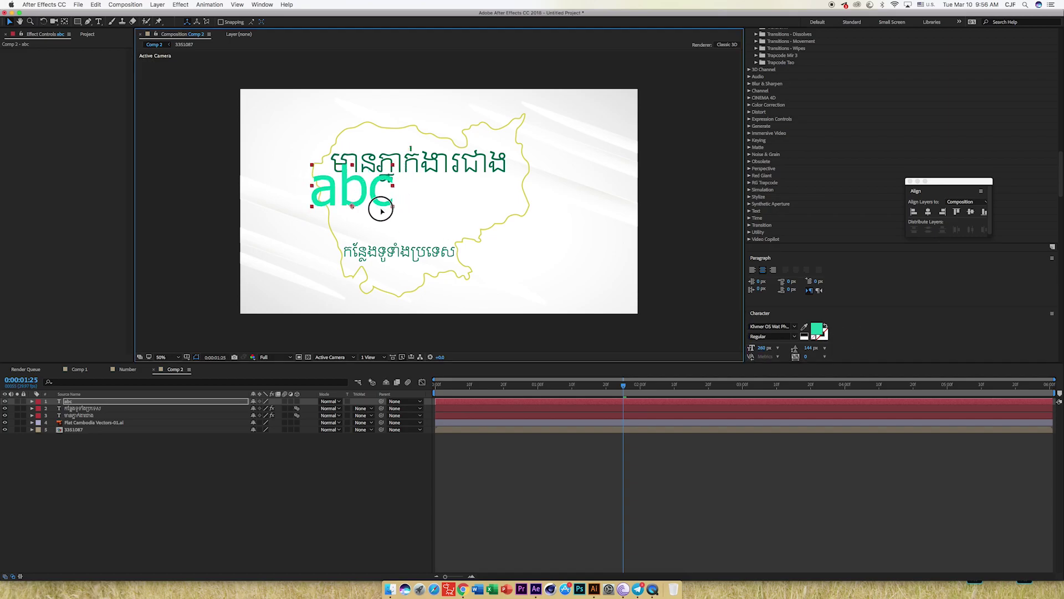
left_click_drag(372, 203, 429, 215)
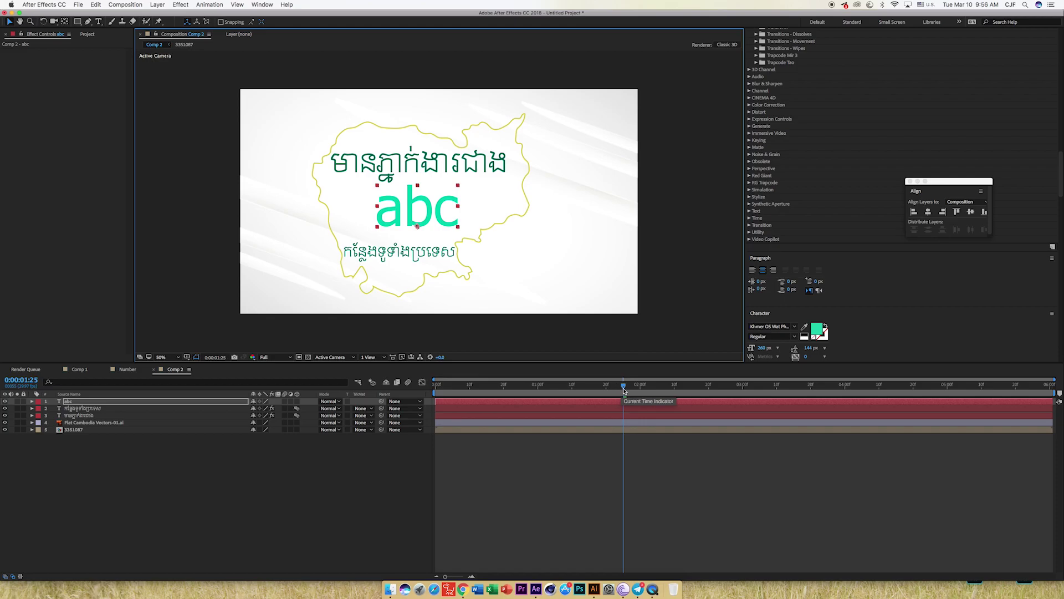
Return to 0:00, search 'slide' in Effects & Presets and apply Slider Control to the abc layer
left_click_drag(623, 389, 436, 390)
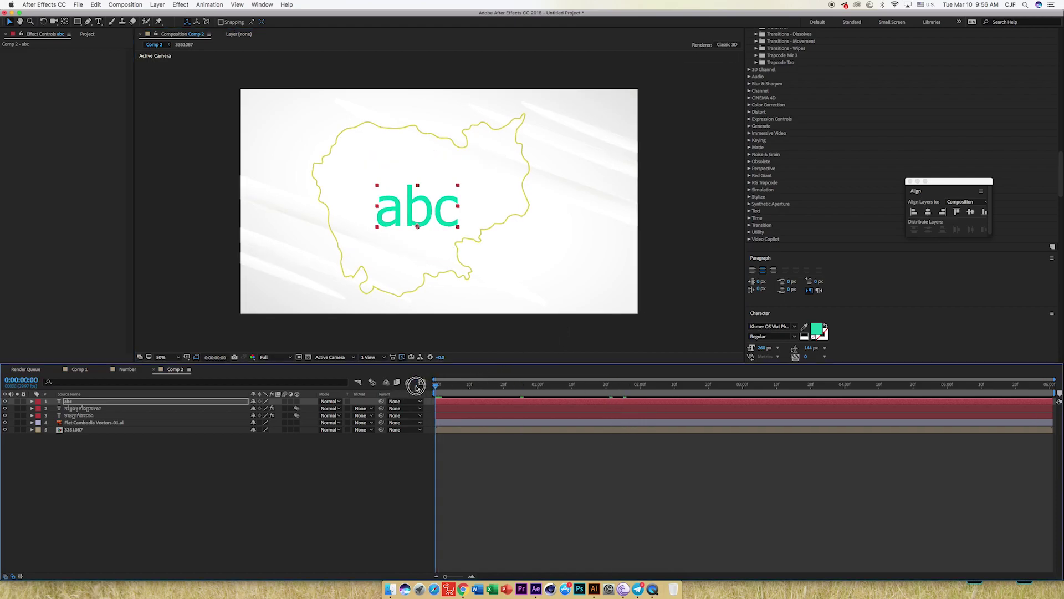
scroll(821, 111, "up", 10)
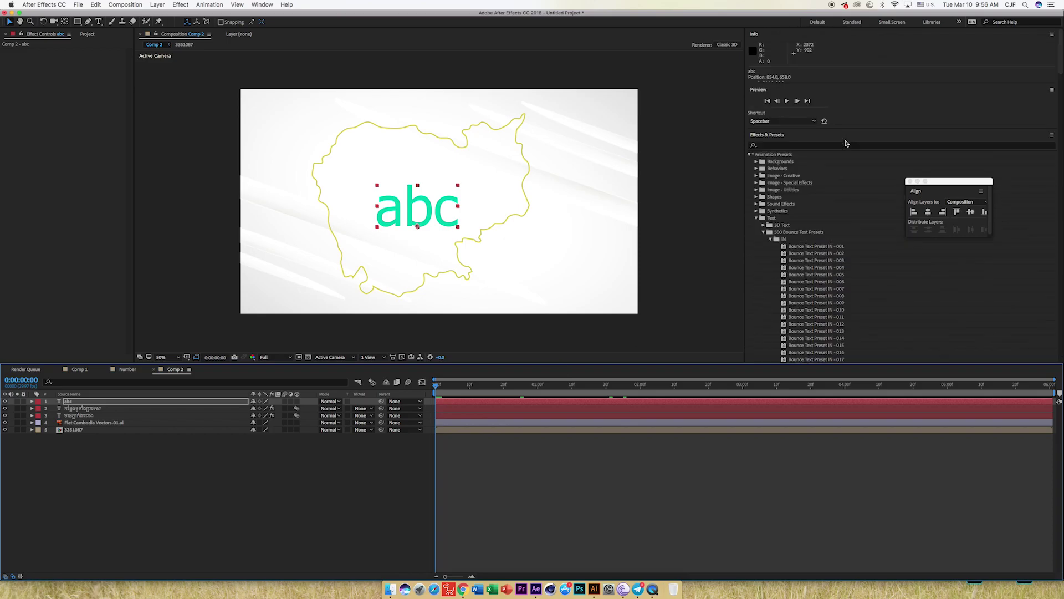
left_click(799, 121)
left_click(876, 148)
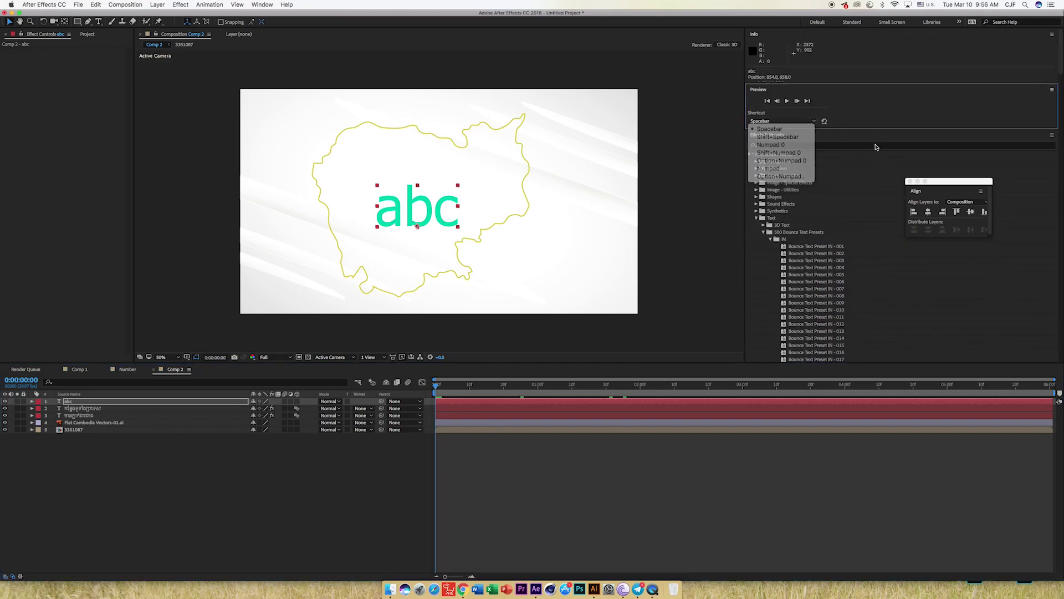
type("slide")
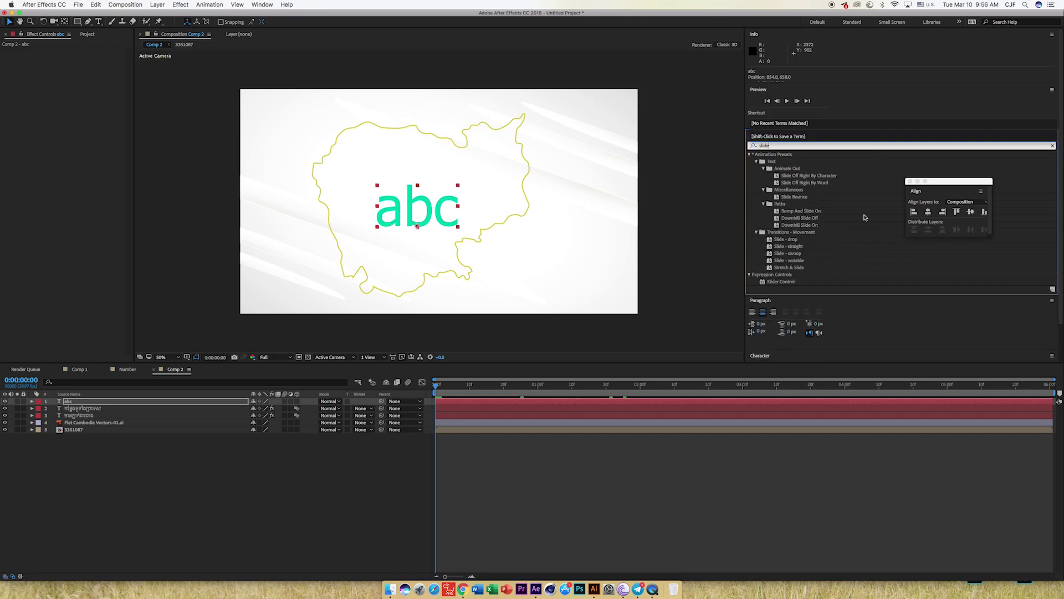
mouse_move(781, 283)
left_mouse_down()
mouse_move(428, 239)
mouse_move(426, 222)
left_mouse_up()
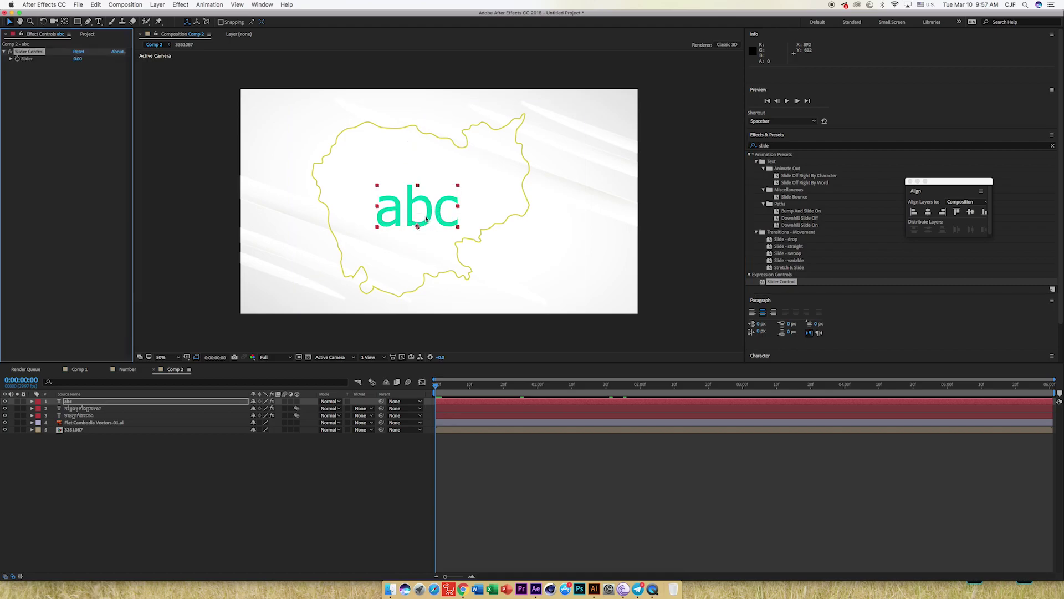
Reveal the abc layer's Slider and Source Text properties
left_click(31, 401)
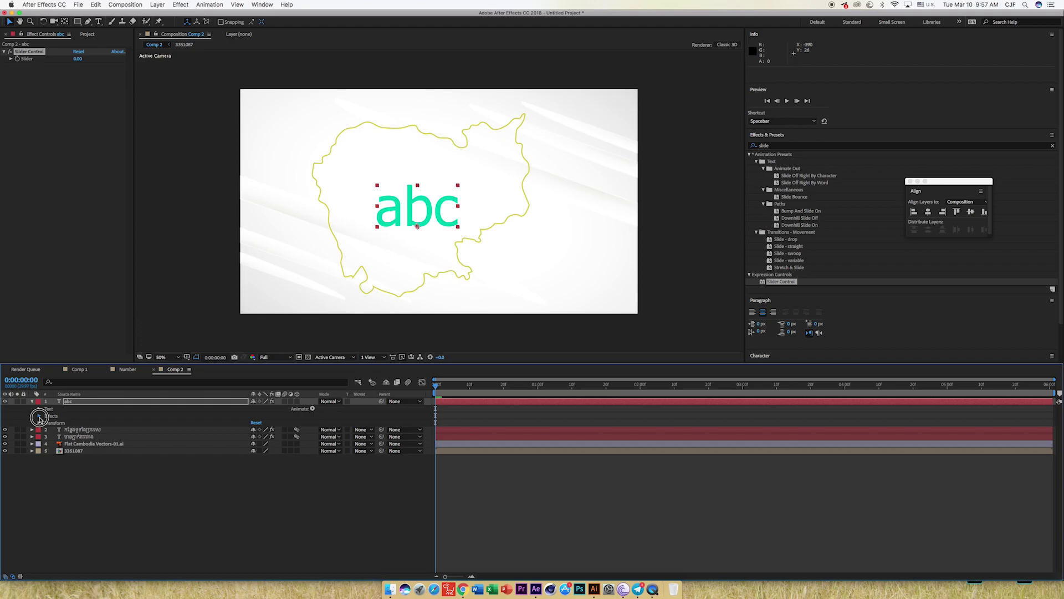
left_click(39, 416)
left_click(45, 424)
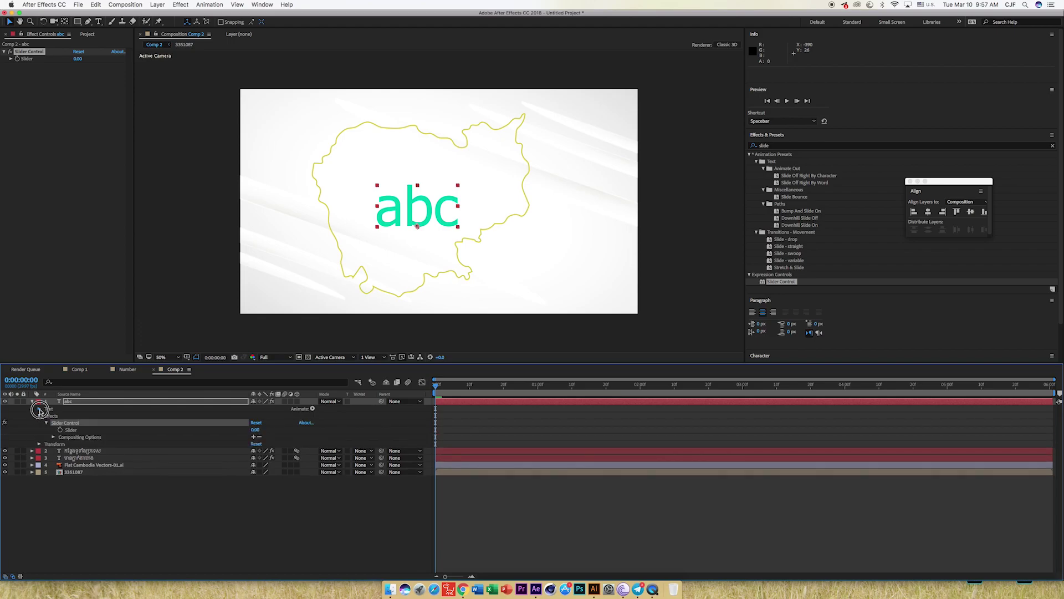
left_click(40, 408)
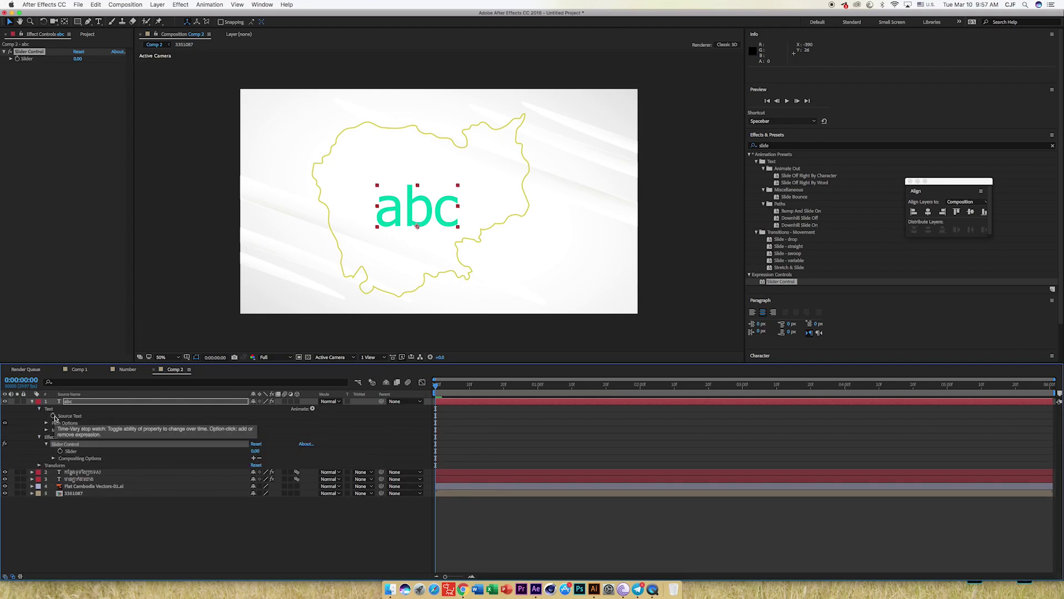
Drive Source Text with Math.round(effect("Slider Control")("Slider")) and keyframe the Slider at 0:00
left_click(54, 415, "alt")
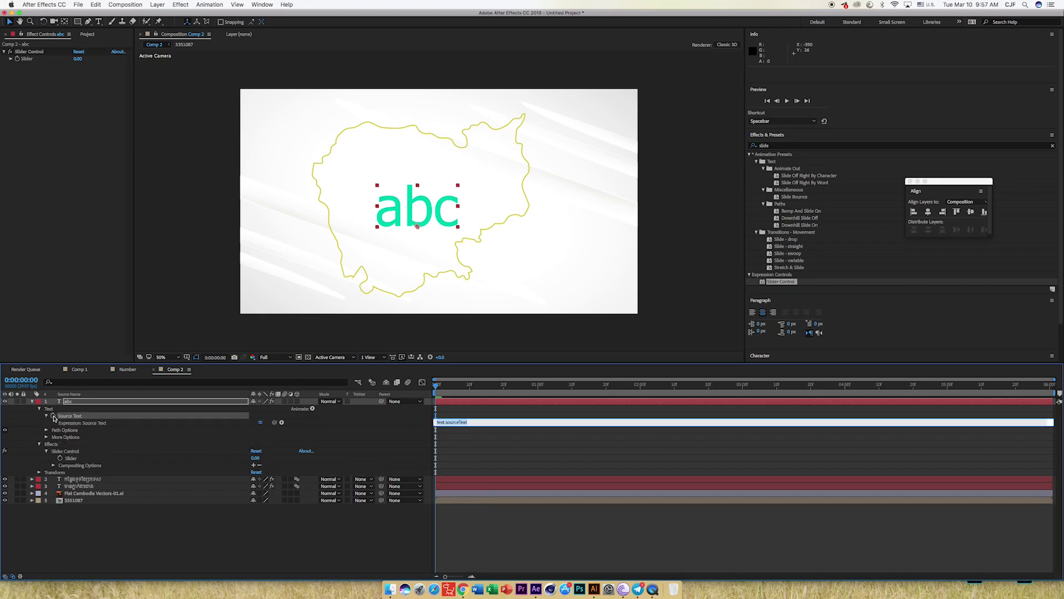
left_click_drag(274, 423, 80, 462)
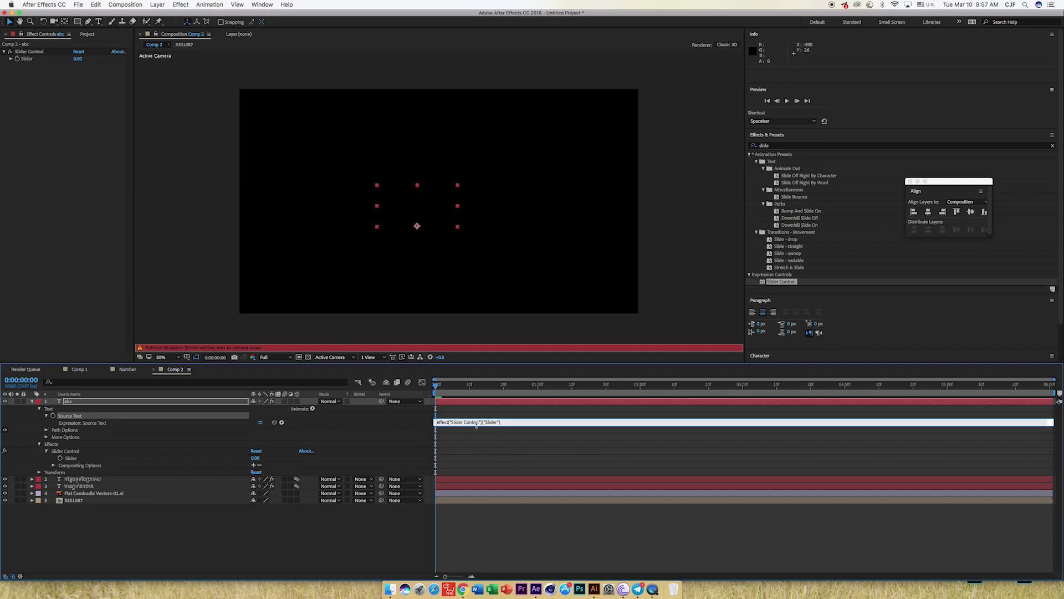
type("M")
type("ath.")
type("round(")
left_click(501, 548)
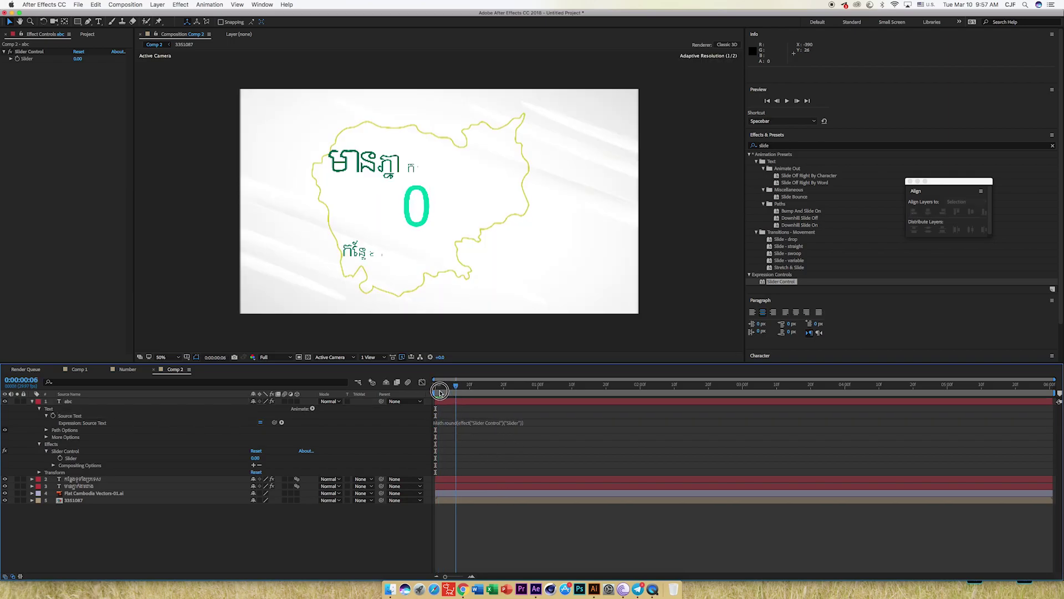
left_click_drag(437, 386, 436, 386)
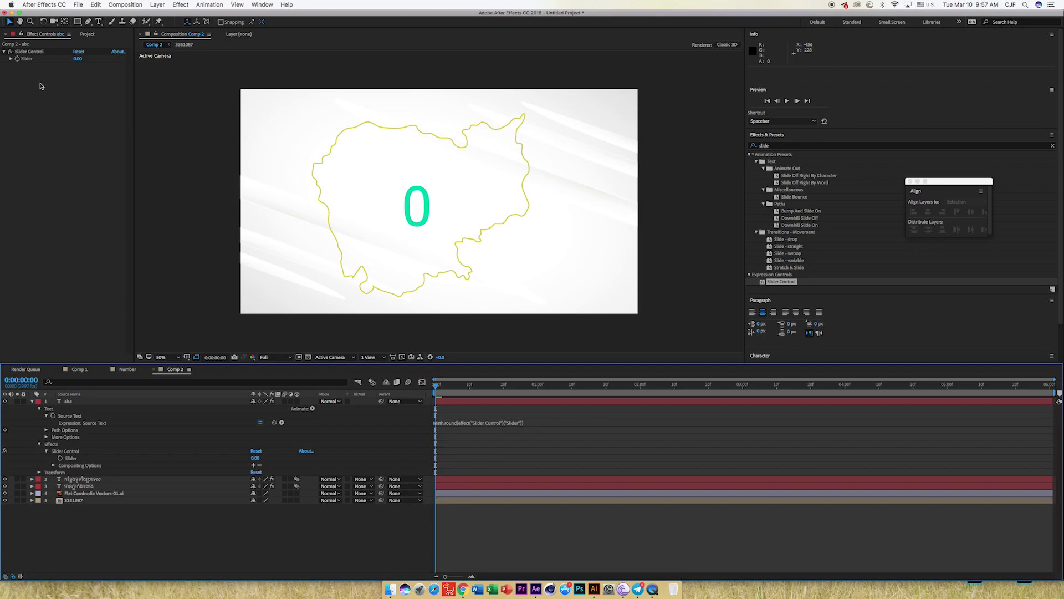
left_click(17, 58)
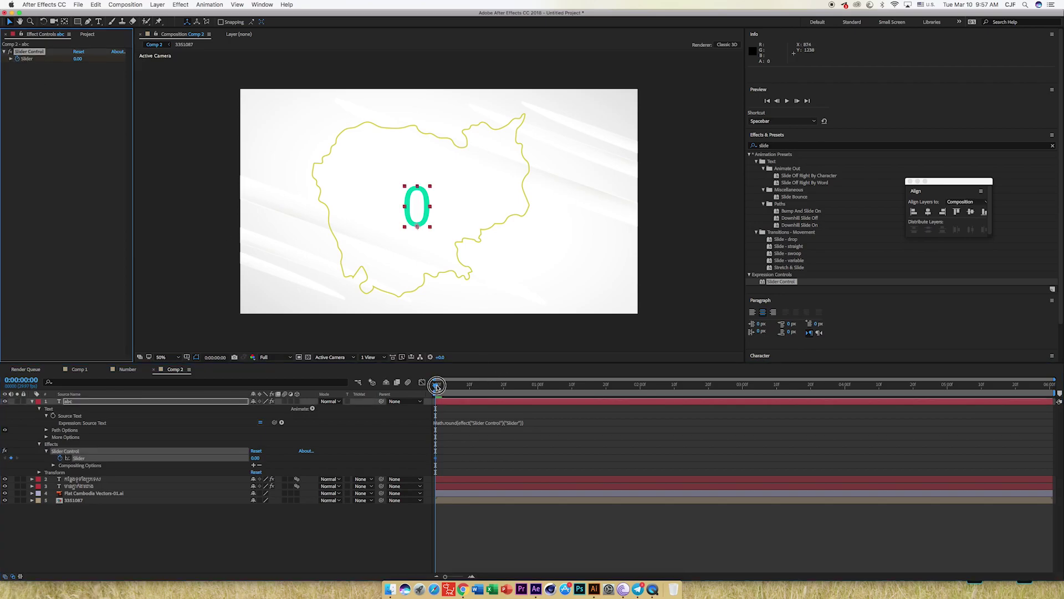
Set the Slider to 7000 at 0:00:02:10
mouse_move(436, 386)
left_mouse_down()
mouse_move(623, 386)
mouse_move(675, 397)
left_mouse_up()
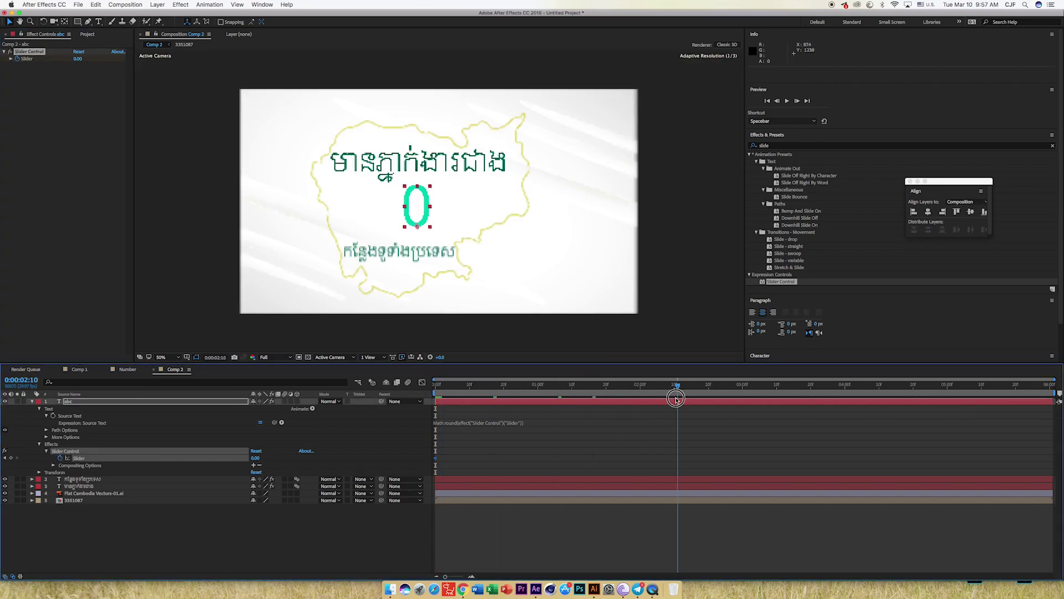
left_click(79, 59)
type("7000")
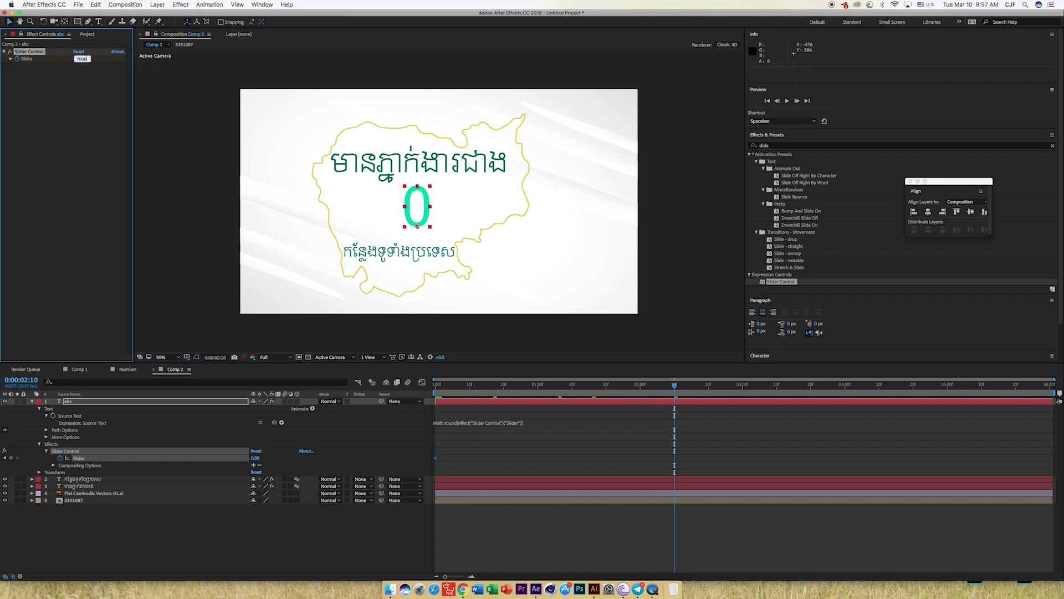
key("Return")
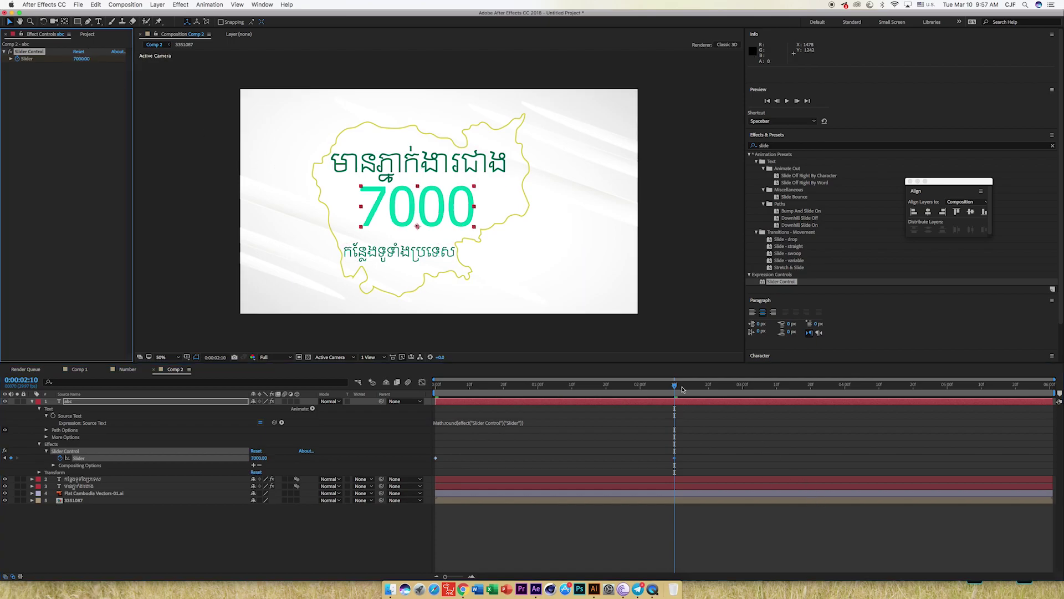
Preview the 0-to-7000 count-up from the start of the comp
left_click(675, 386)
left_click_drag(674, 386, 436, 387)
key("space")
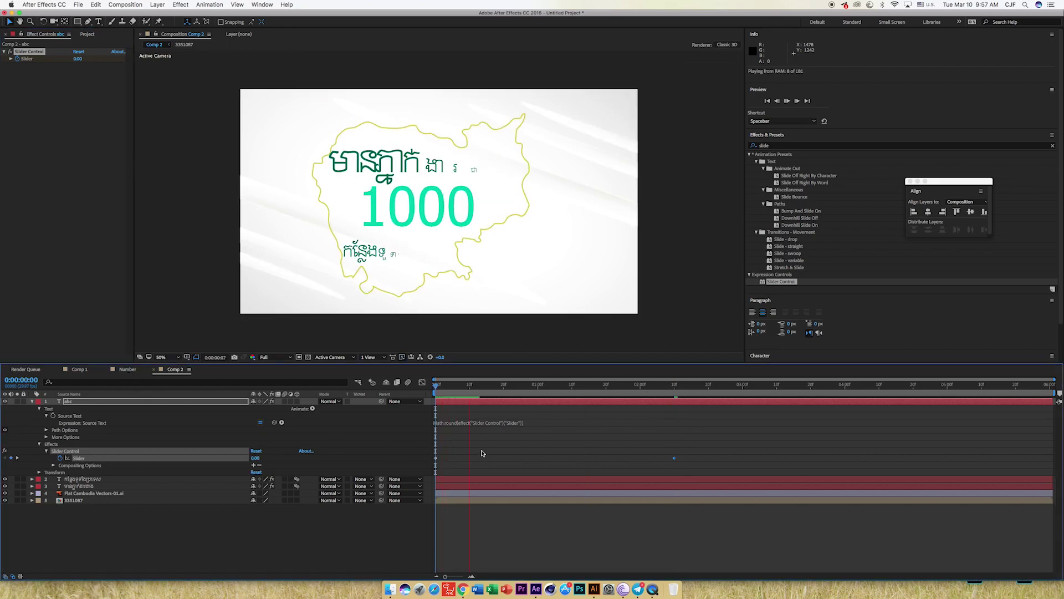
key("space")
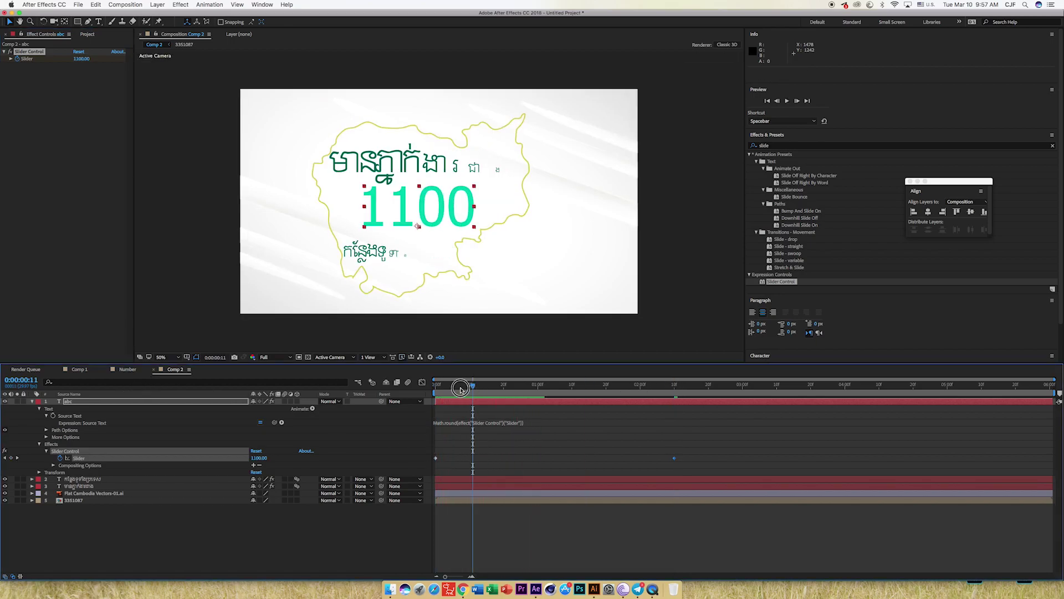
key("space")
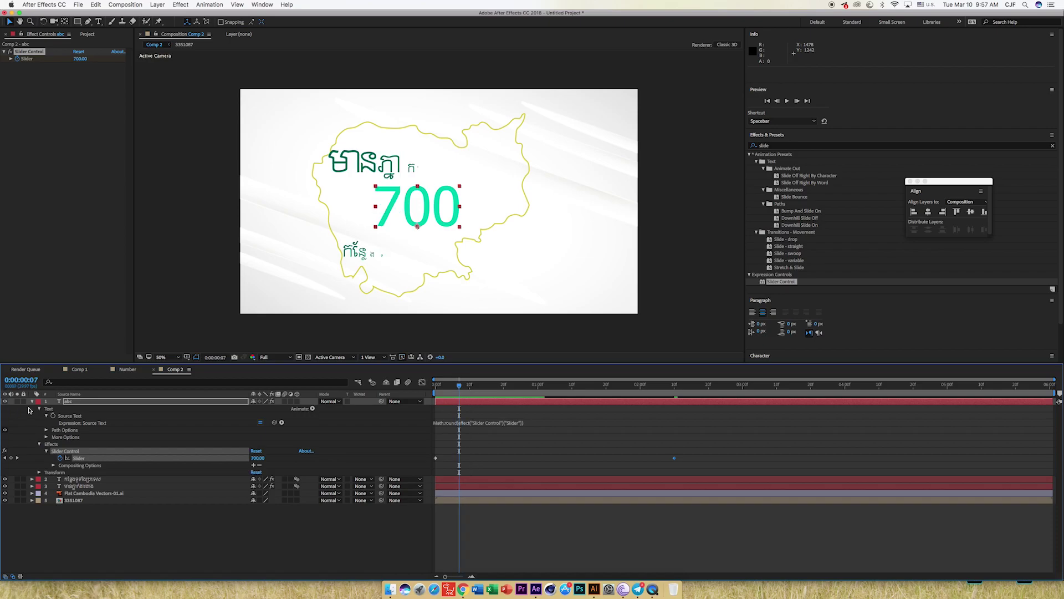
Collapse the counter layer and select the Khmer and abc layers in turn
left_click(32, 402)
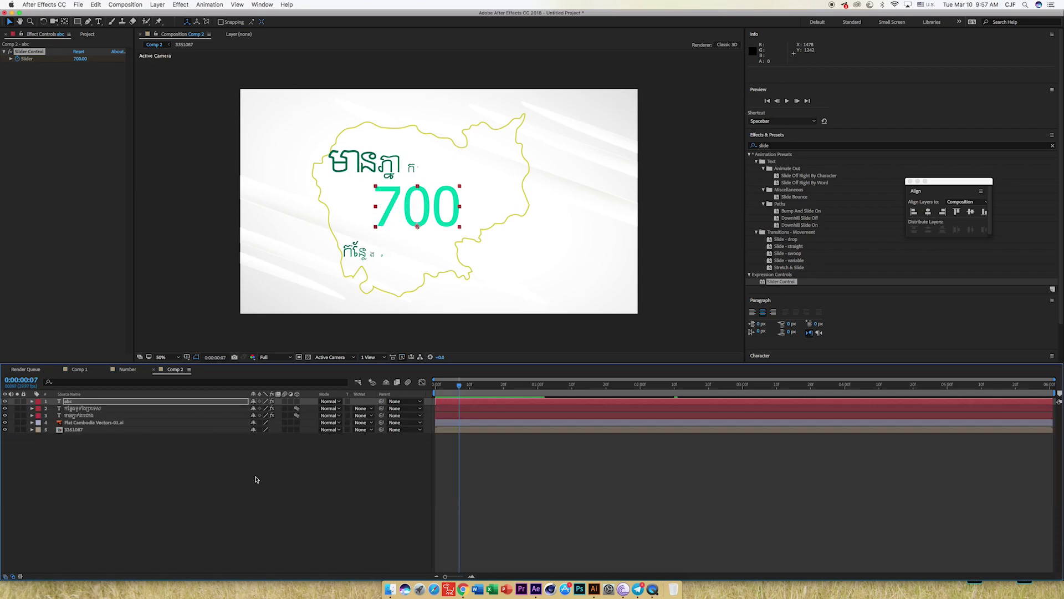
left_click(469, 411)
left_click(470, 414)
left_click(468, 401)
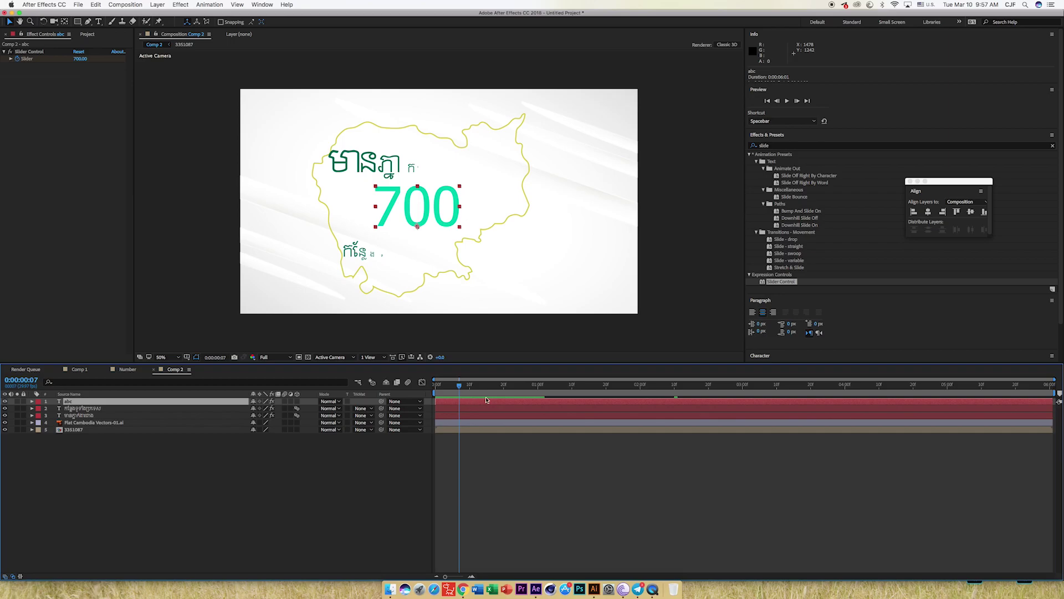
Shift the abc layer 7 frames later and the lower Khmer line to 0:00:00:12, then preview
mouse_move(470, 404)
left_mouse_down()
mouse_move(498, 401)
mouse_move(503, 388)
mouse_move(477, 387)
mouse_move(496, 400)
left_mouse_up()
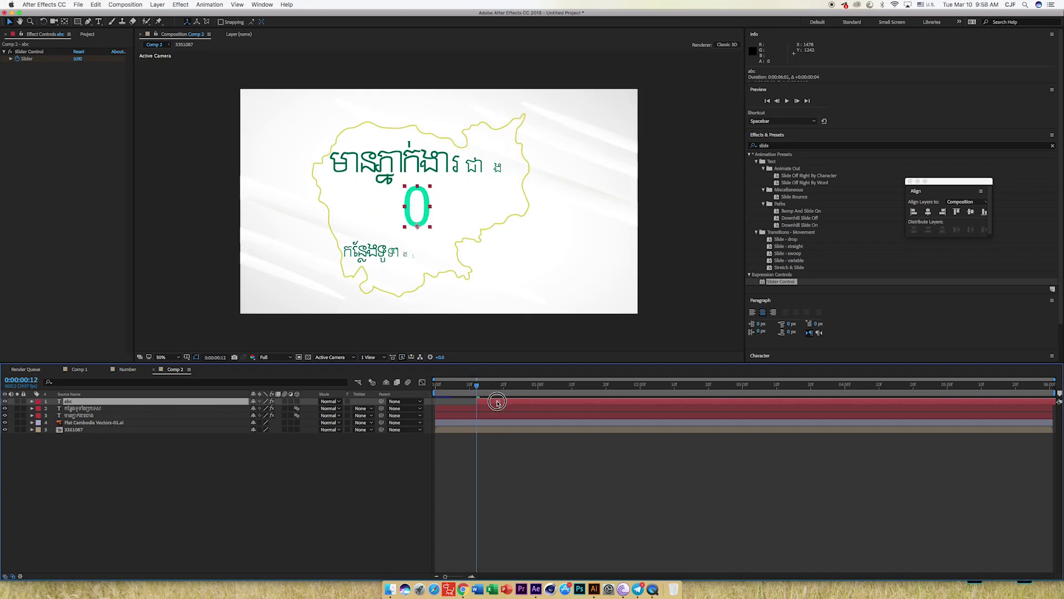
left_click(487, 416)
left_click(486, 411)
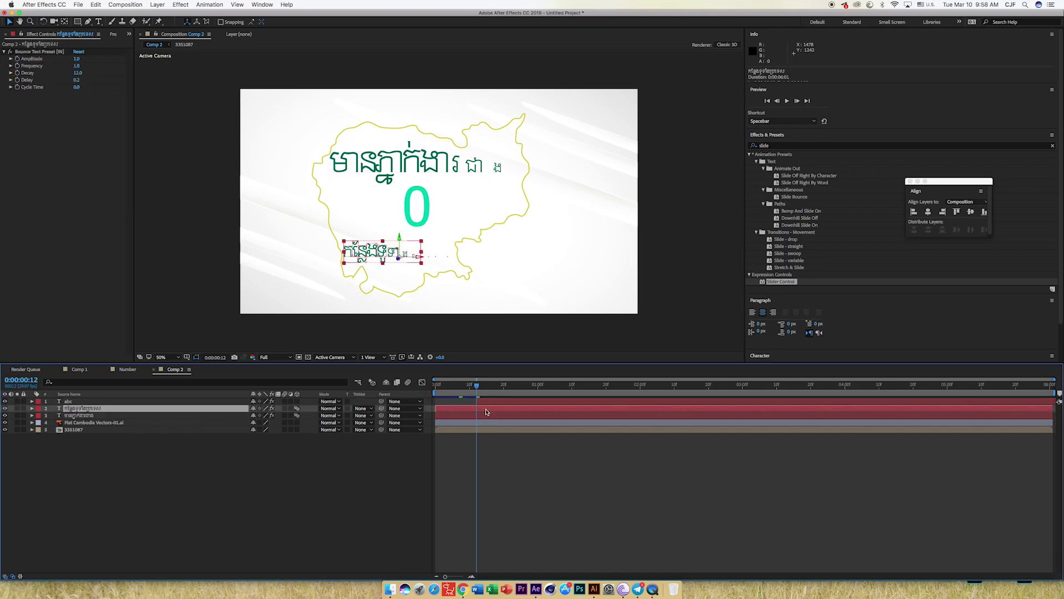
left_click_drag(481, 412, 522, 410)
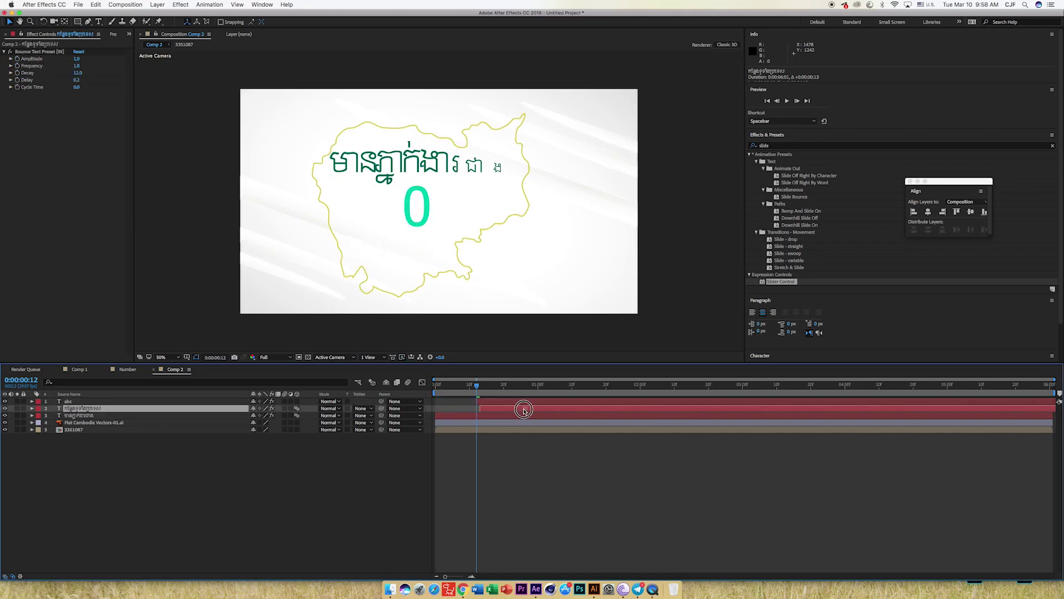
key("space")
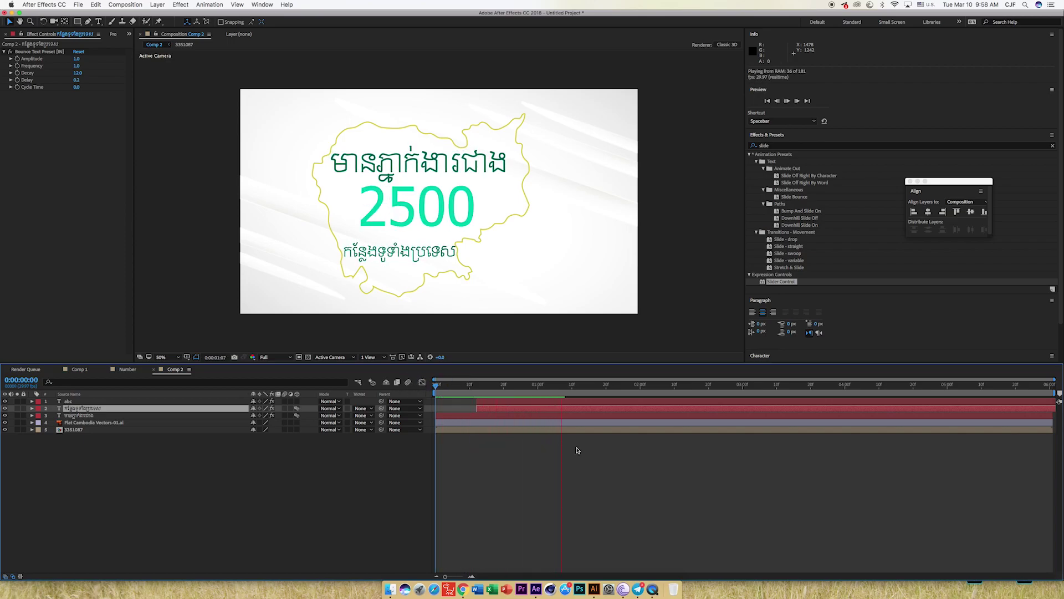
Move the 7000 Slider keyframe from 2:10 to about 0:00:01:00 and preview
left_click(622, 389)
left_click(609, 404)
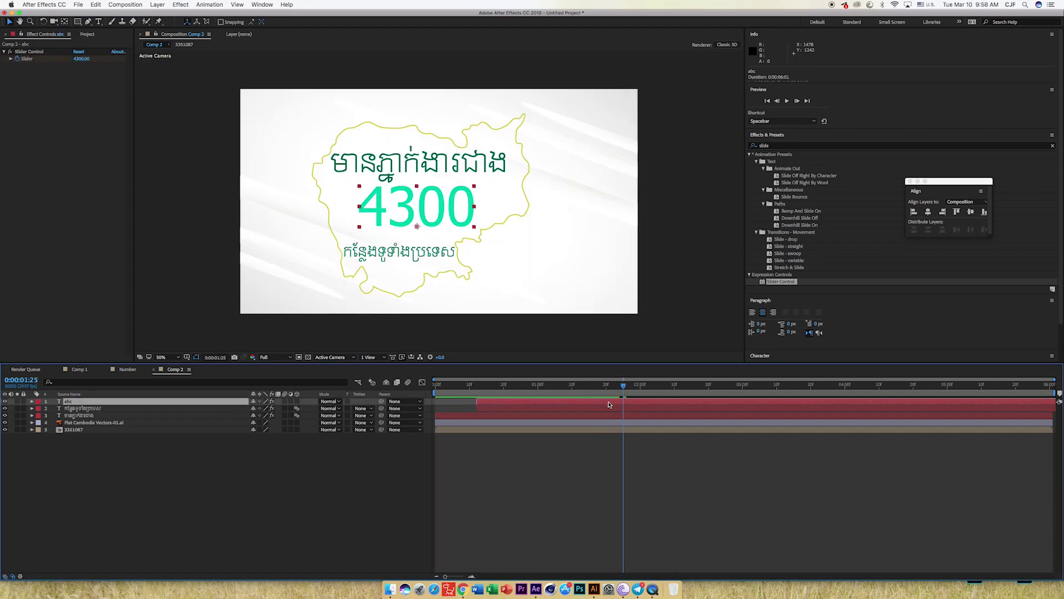
key("u")
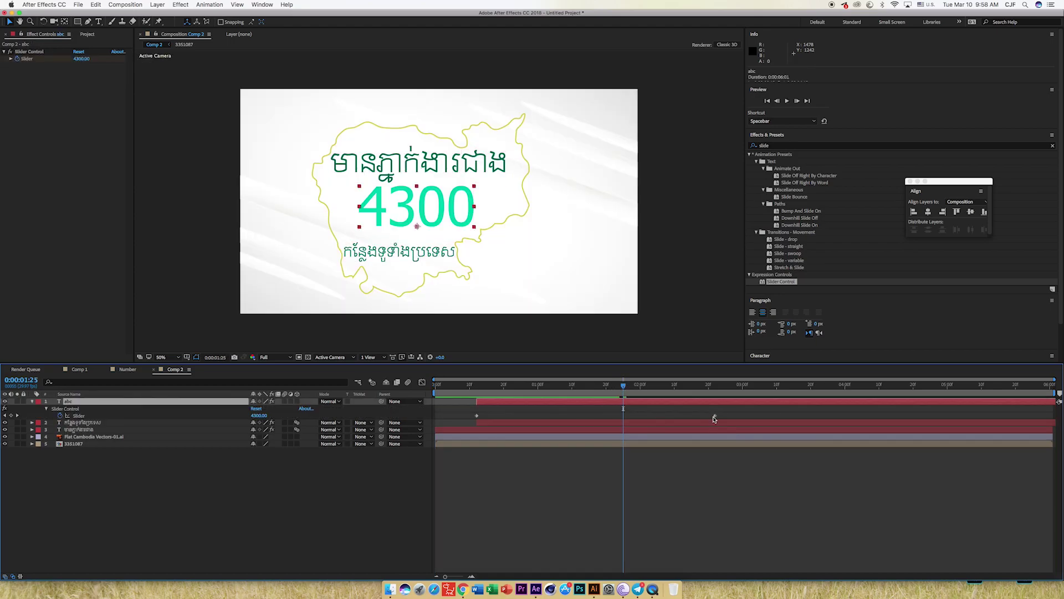
left_click_drag(715, 416, 537, 416)
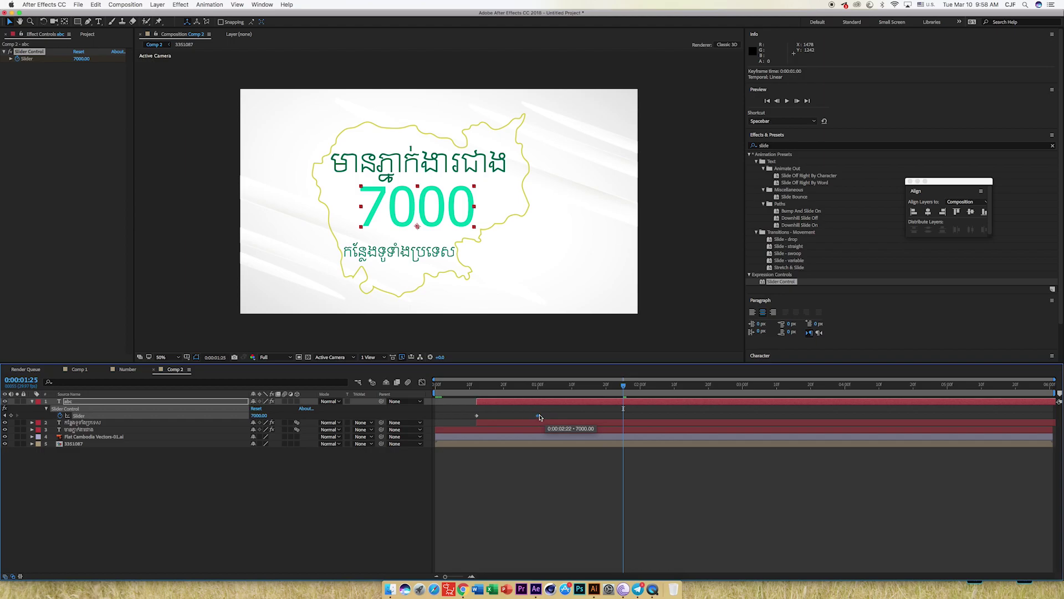
key("Home")
key("space")
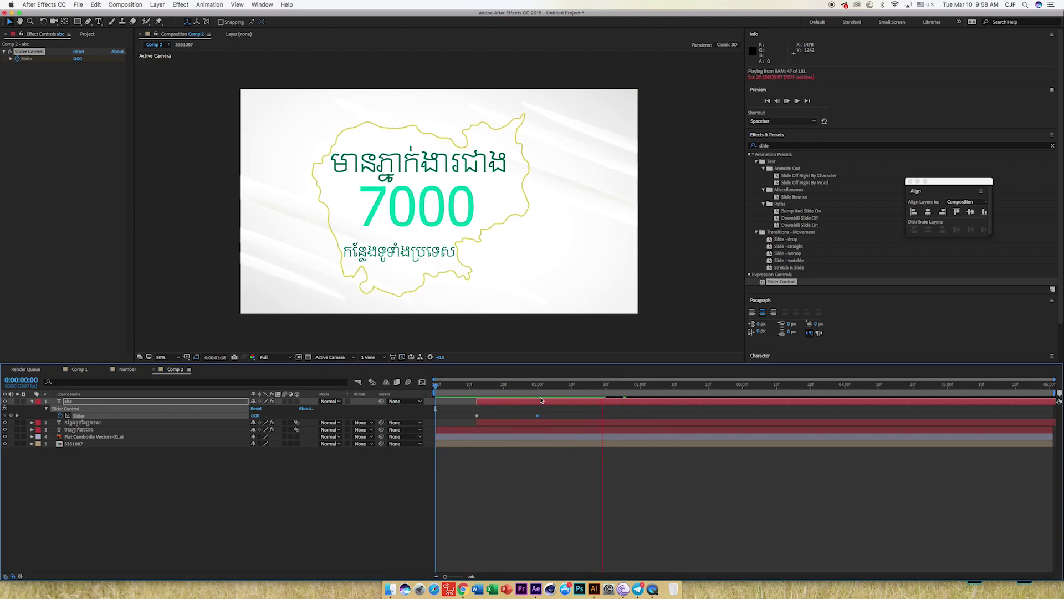
Replay the faster count, park at frame 25 showing 5056, and select the map layer
left_click(457, 391)
key("Home")
key("space")
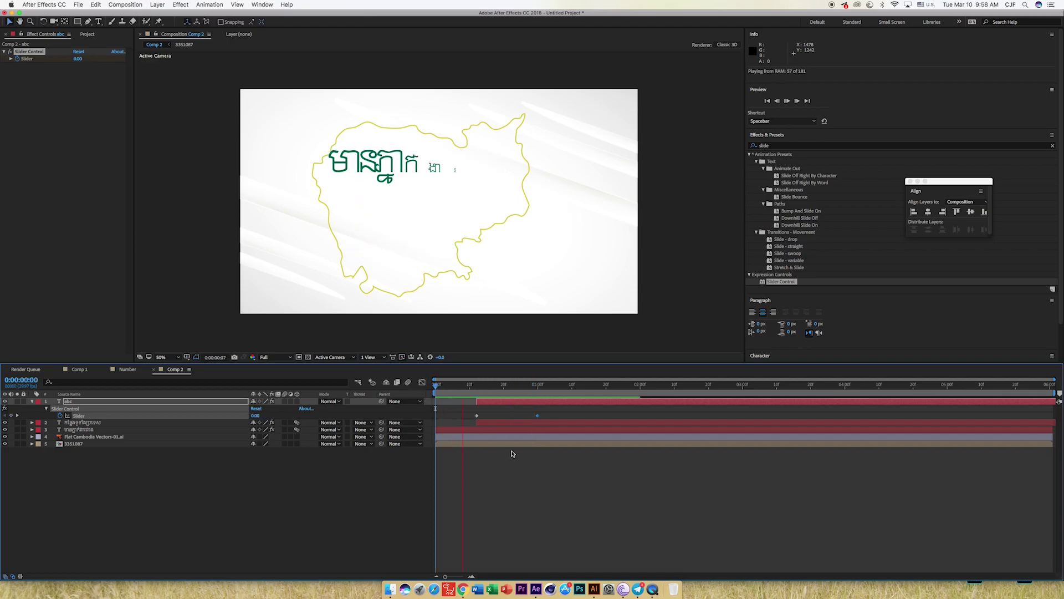
left_click(515, 386)
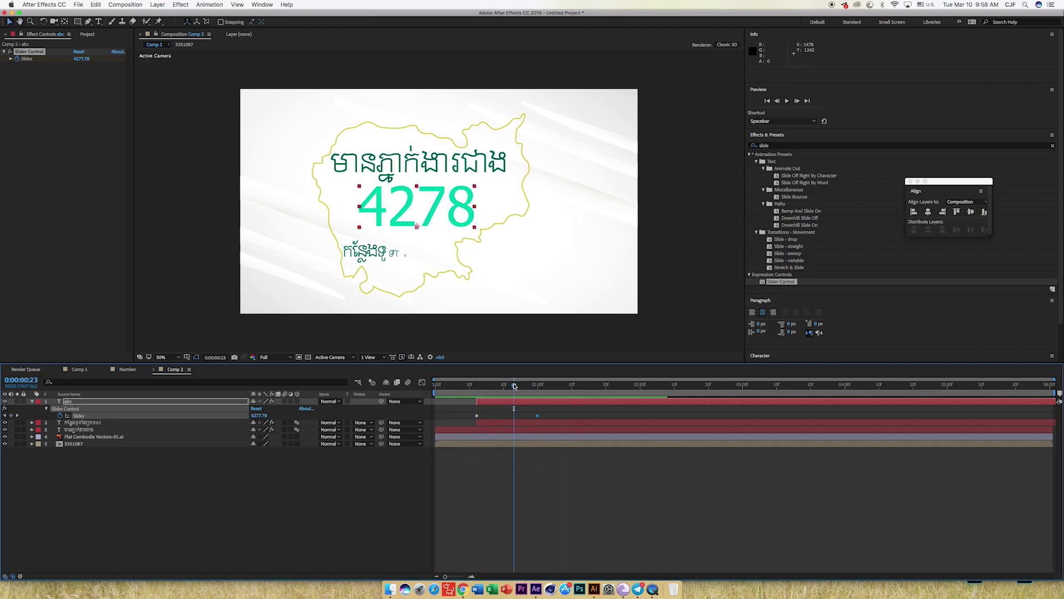
left_click(521, 385)
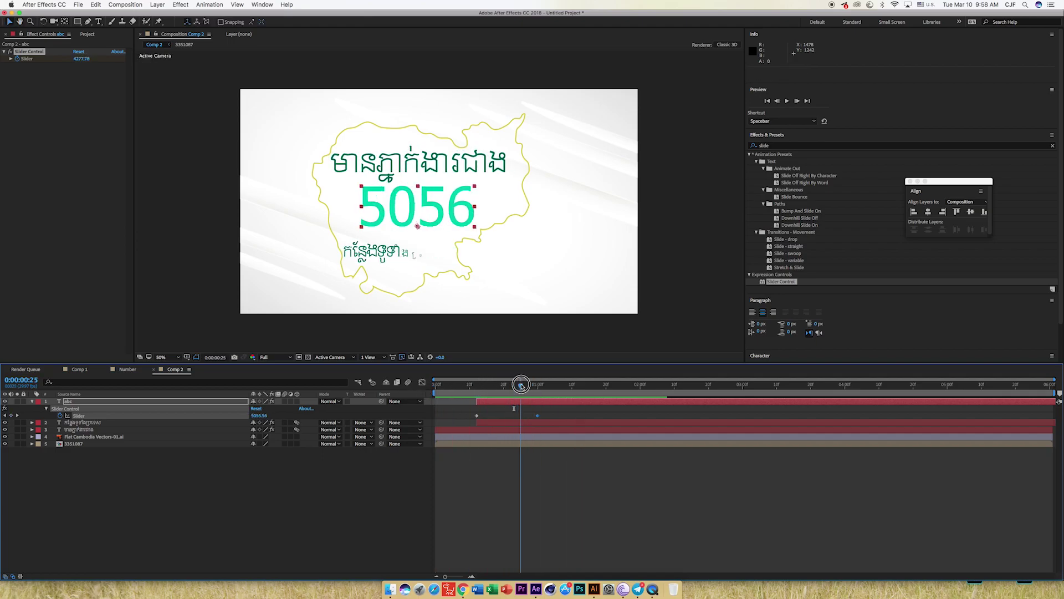
left_click(77, 438)
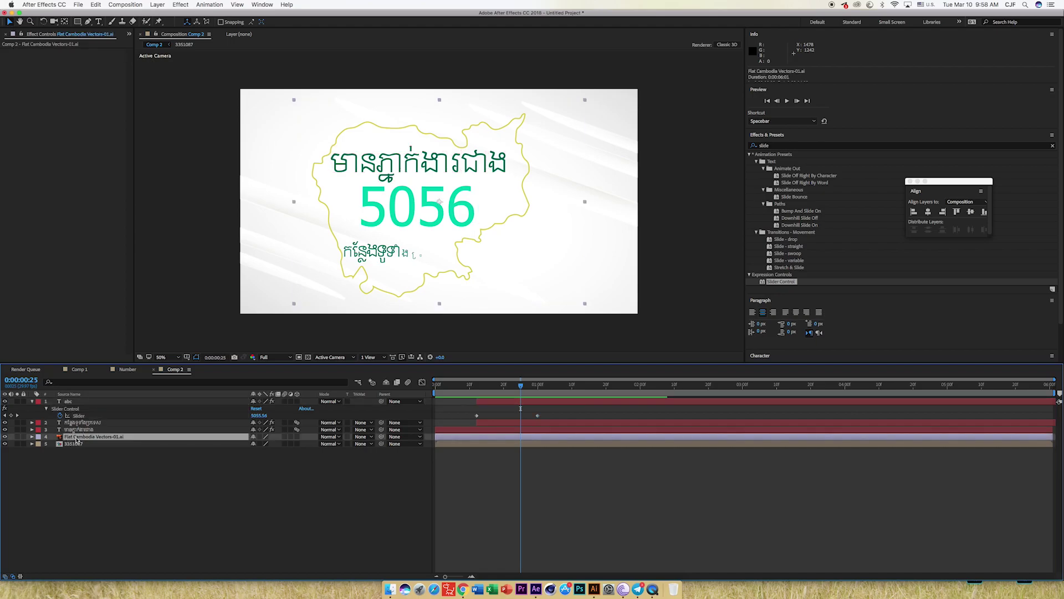
Pre-compose the counter, both Khmer lines and the Cambodia map into a precomp named 'number'
left_click(77, 403, "shift")
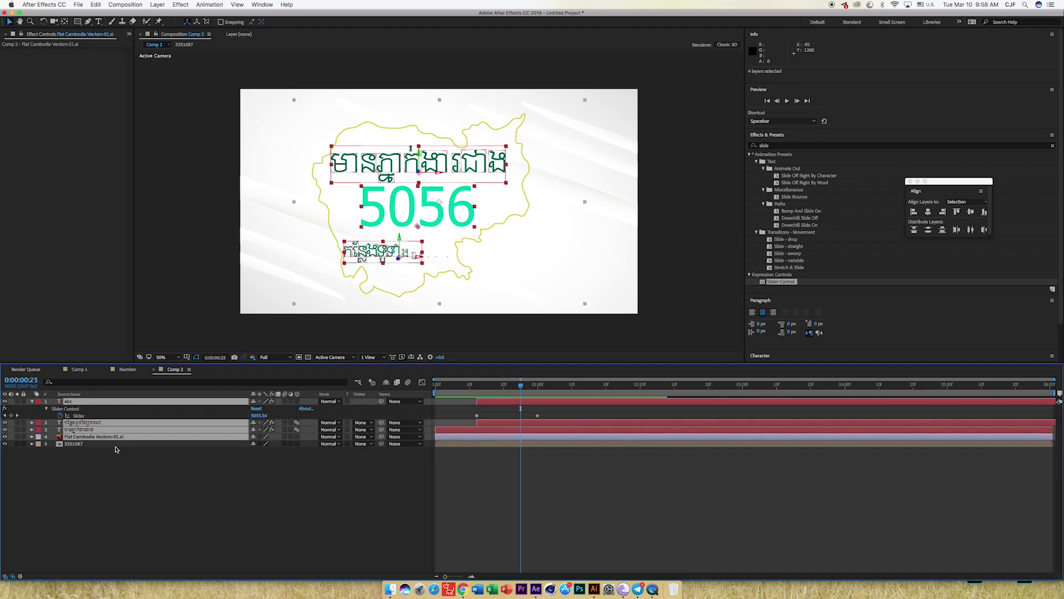
right_click(104, 403)
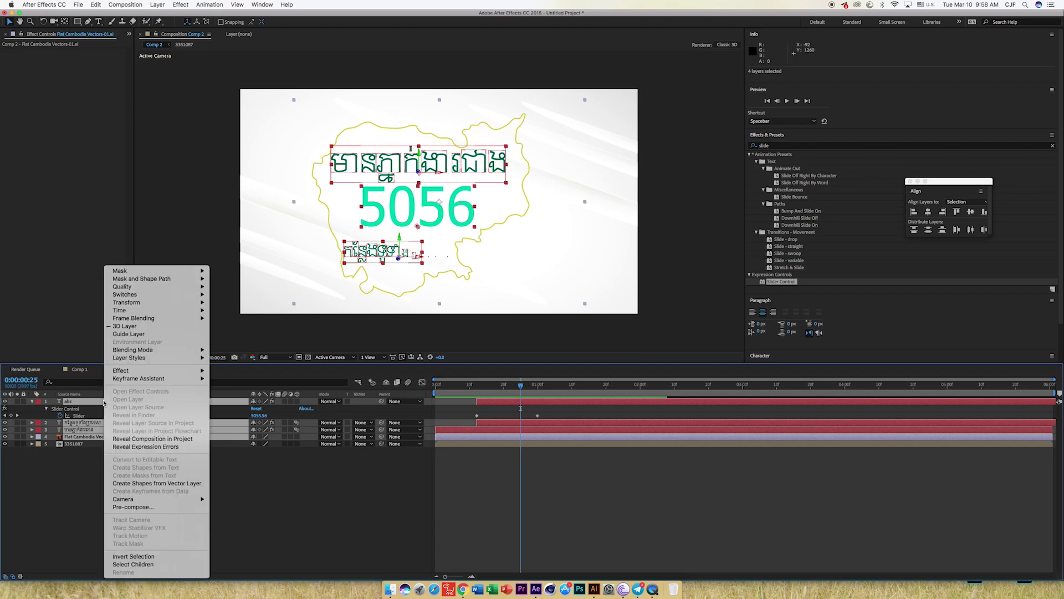
left_click(145, 506)
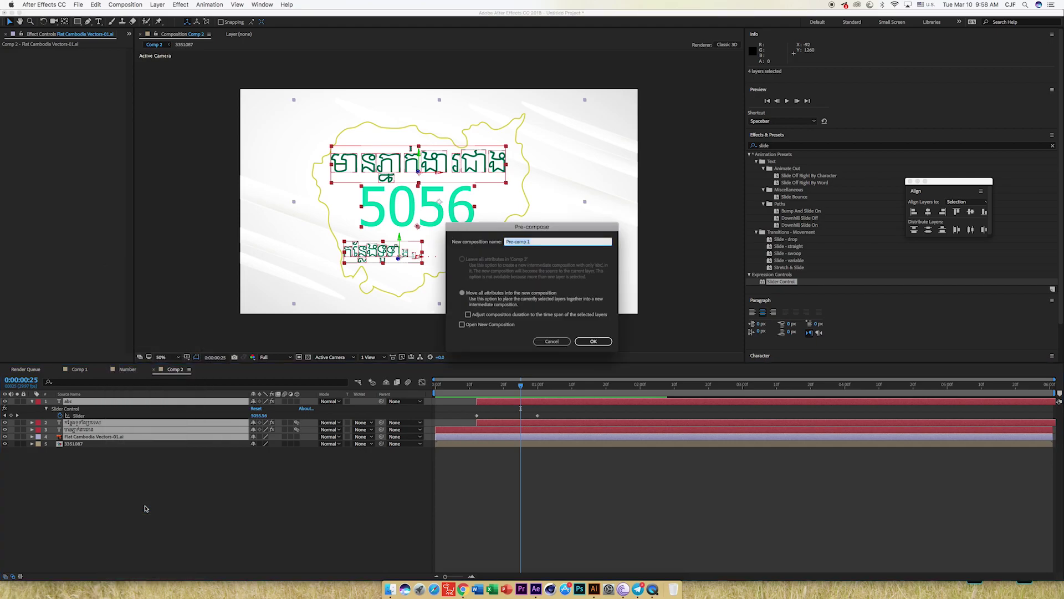
type("n")
type("r")
key("Return")
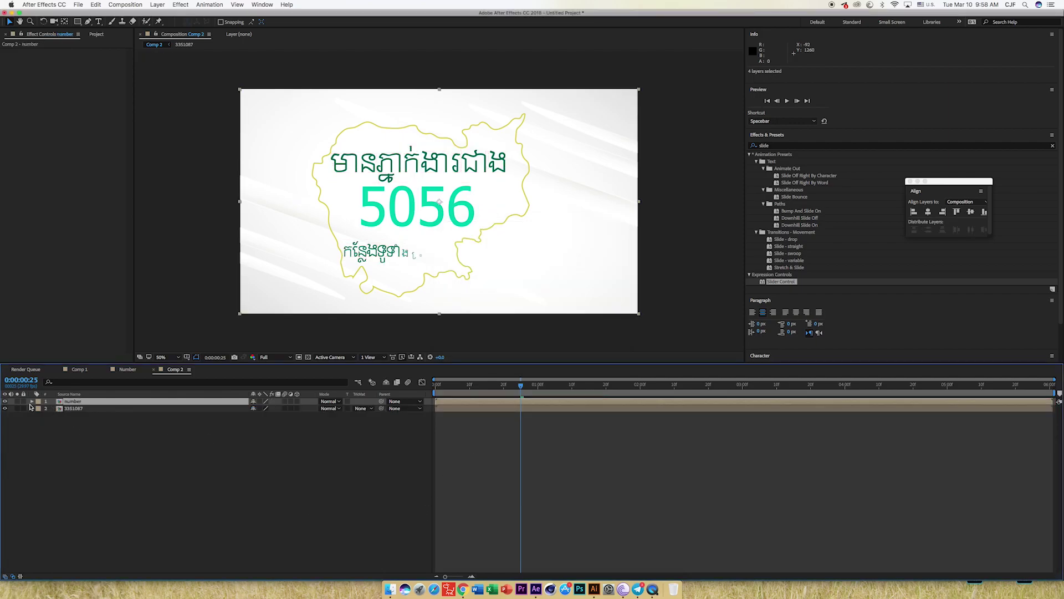
Switch on 3D for the number precomp and add a 35mm Camera 1 layer
left_click(298, 401)
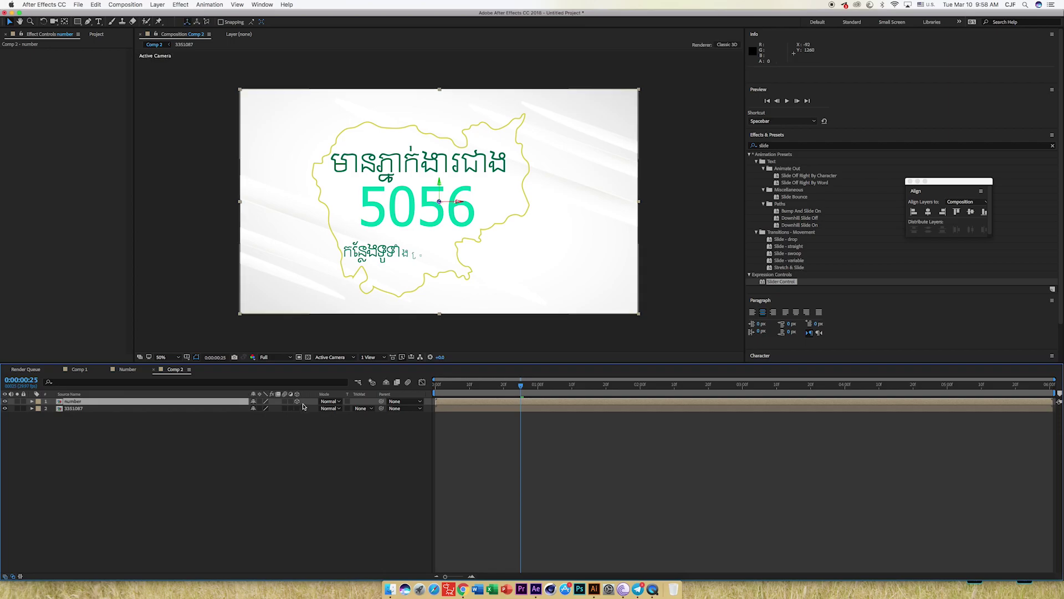
left_click(158, 4)
mouse_move(162, 14)
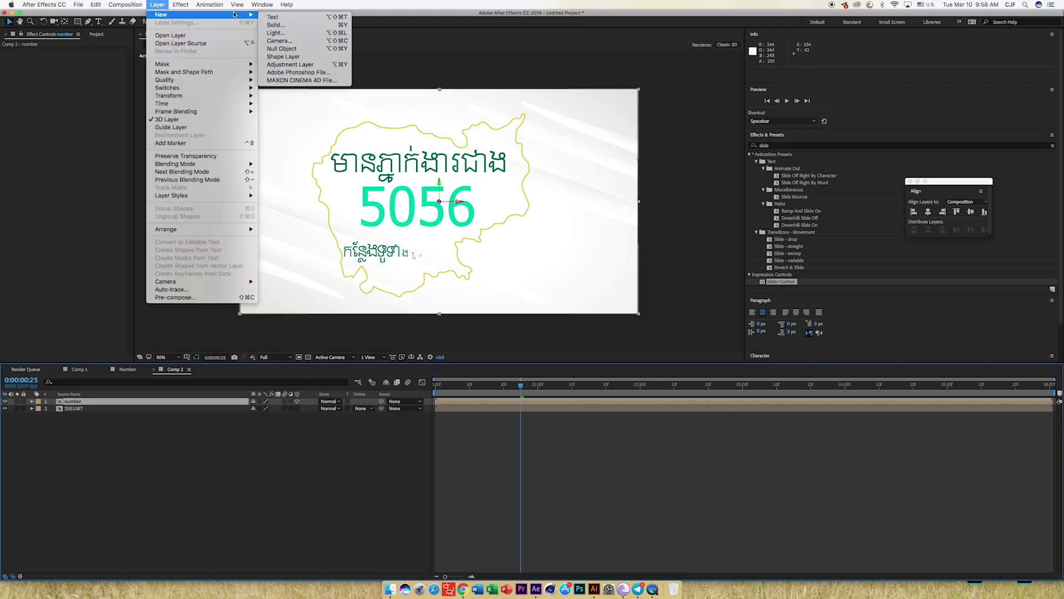
left_click(302, 41)
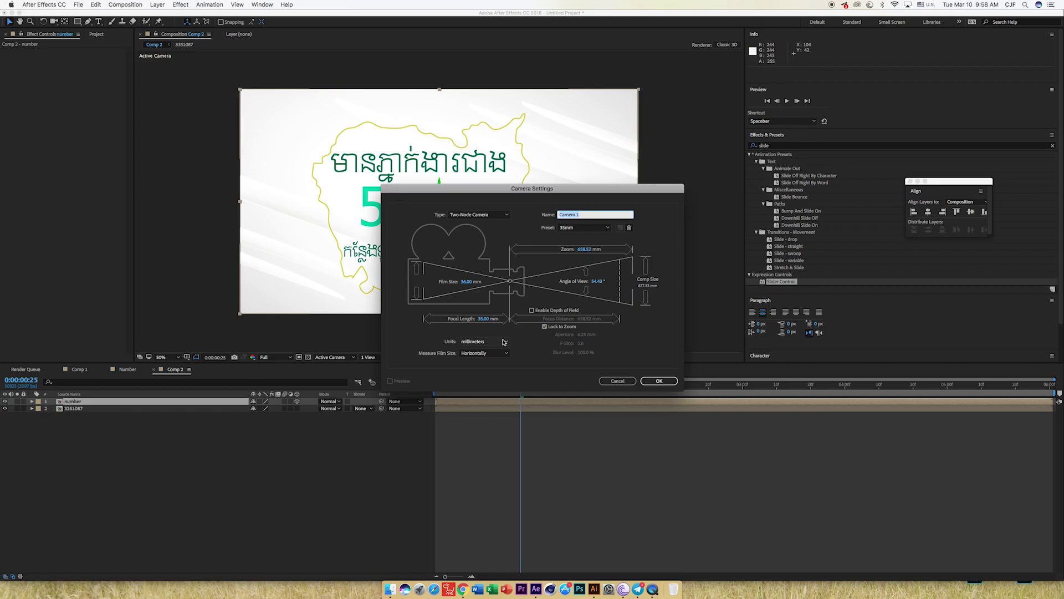
left_click(659, 380)
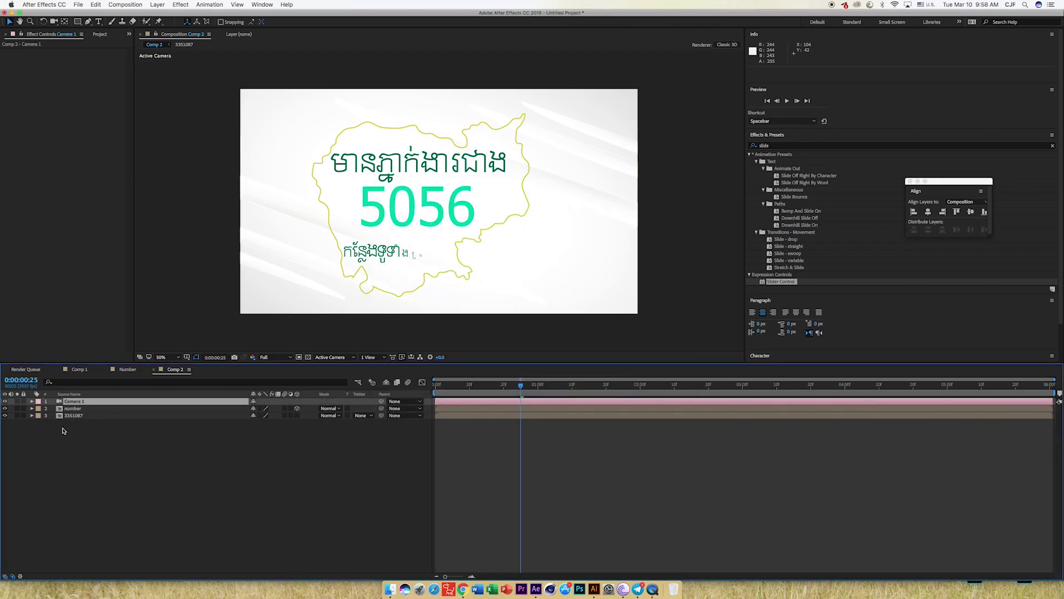
left_click(31, 408)
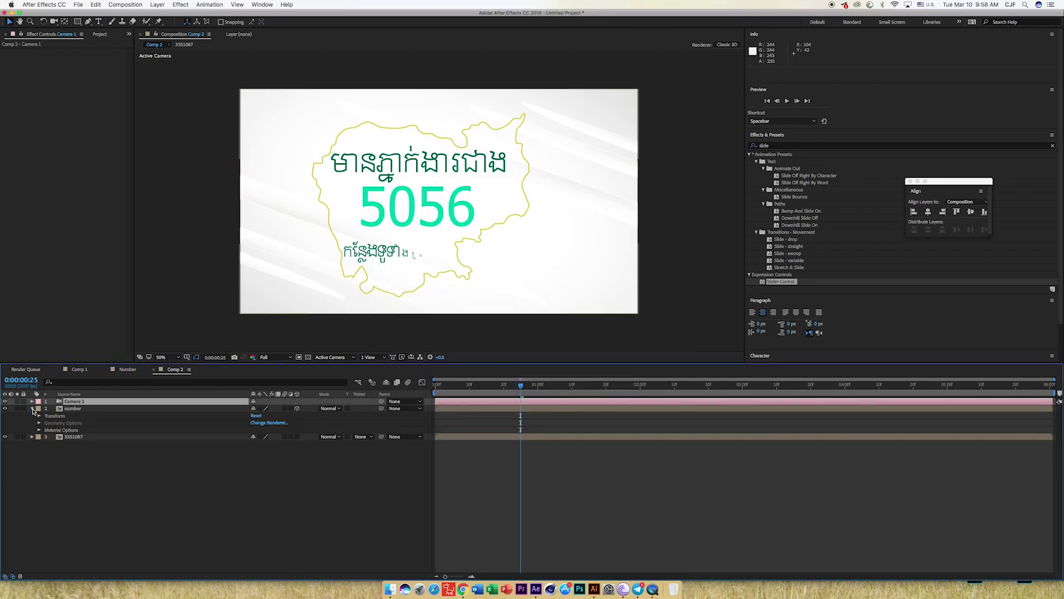
Keyframe the number layer's Position, pushing Z to about -2247 at frame 25
left_click(72, 410)
key("p")
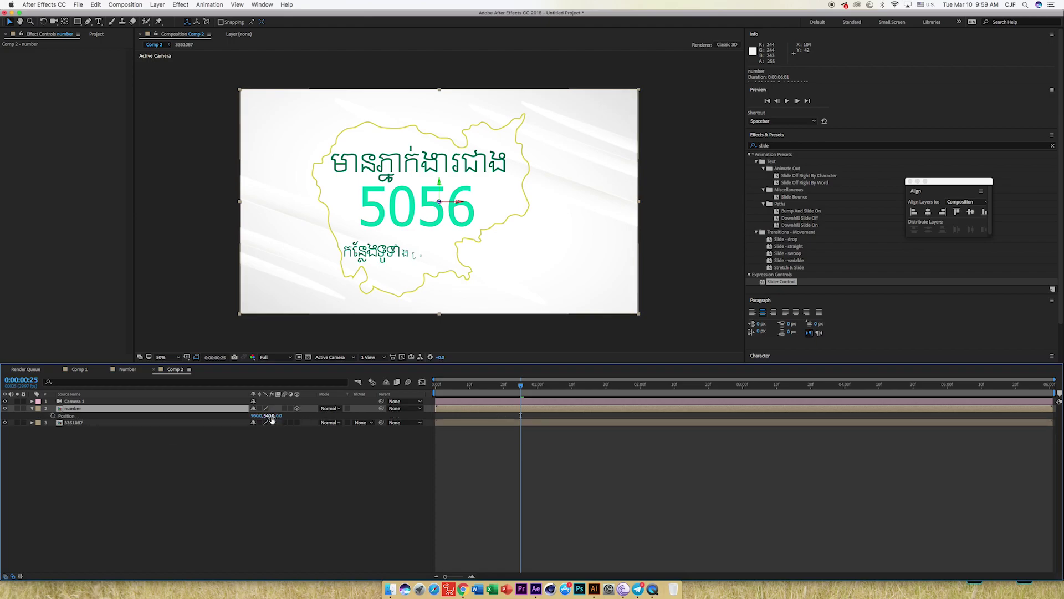
left_click(52, 416)
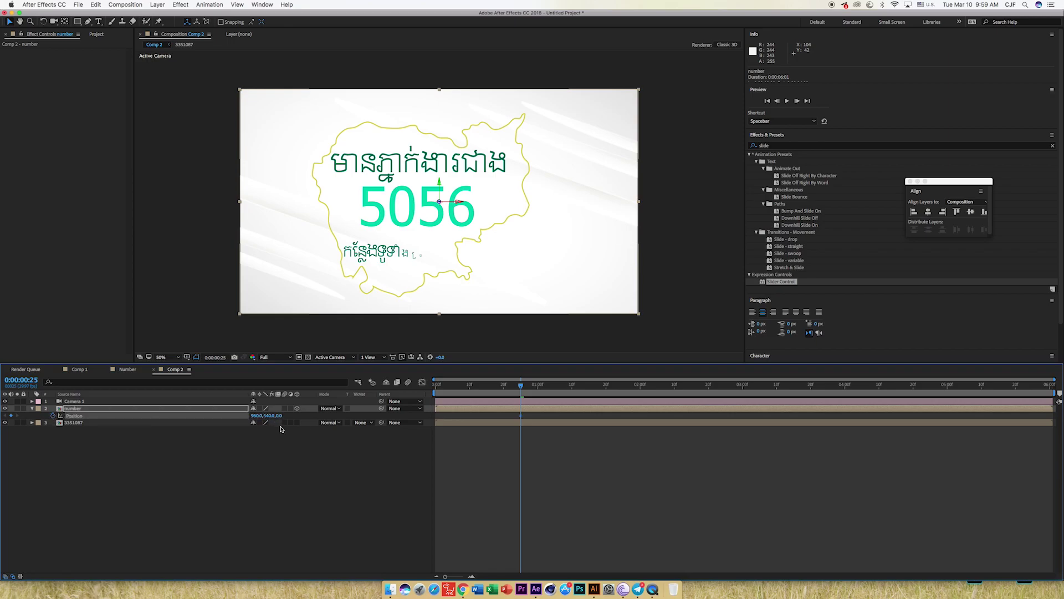
mouse_move(280, 415)
left_mouse_down()
mouse_move(341, 416)
mouse_move(277, 419)
left_mouse_up()
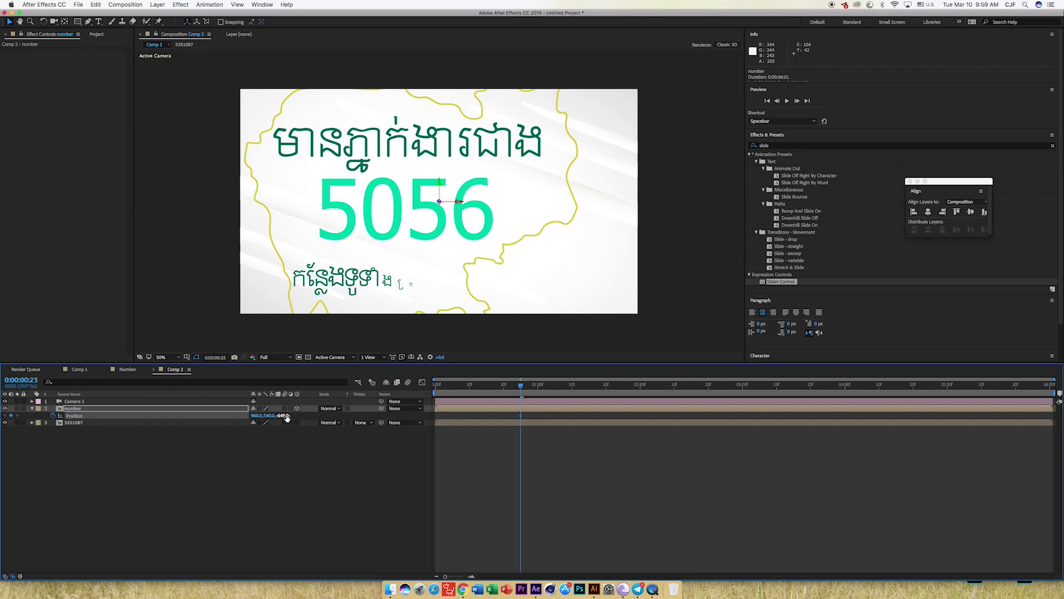
left_click_drag(284, 418, 140, 420)
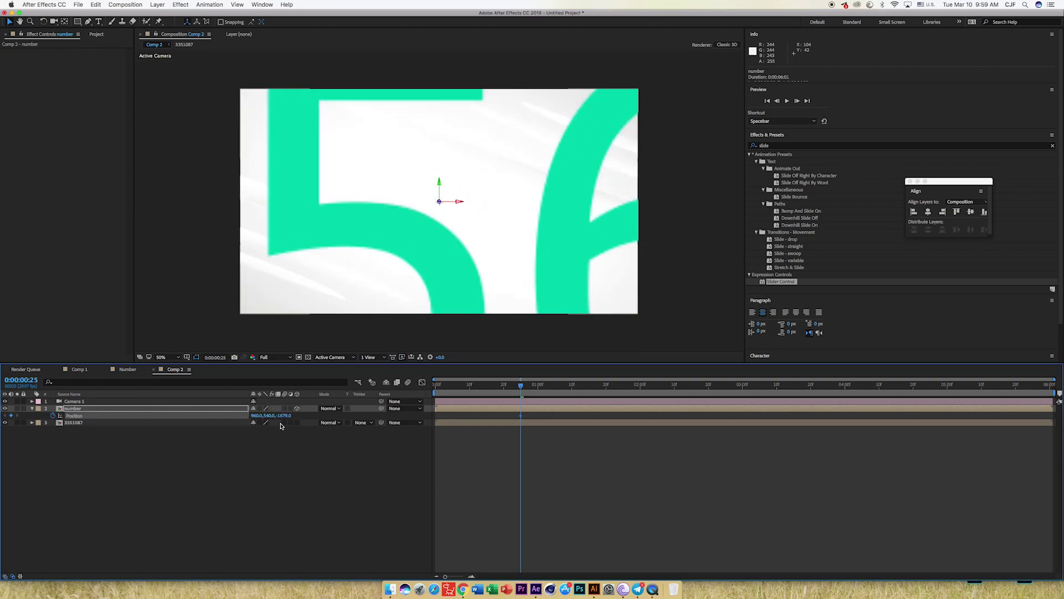
left_click_drag(283, 417, 47, 417)
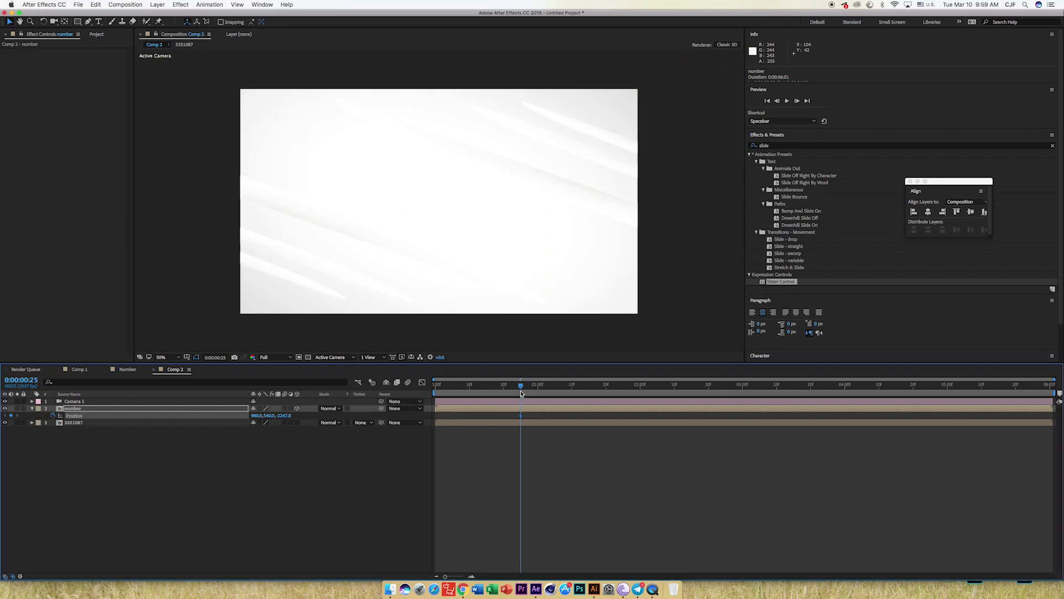
At 0:00:00:20, set the number layer's Z position to 0
left_click_drag(521, 394, 504, 392)
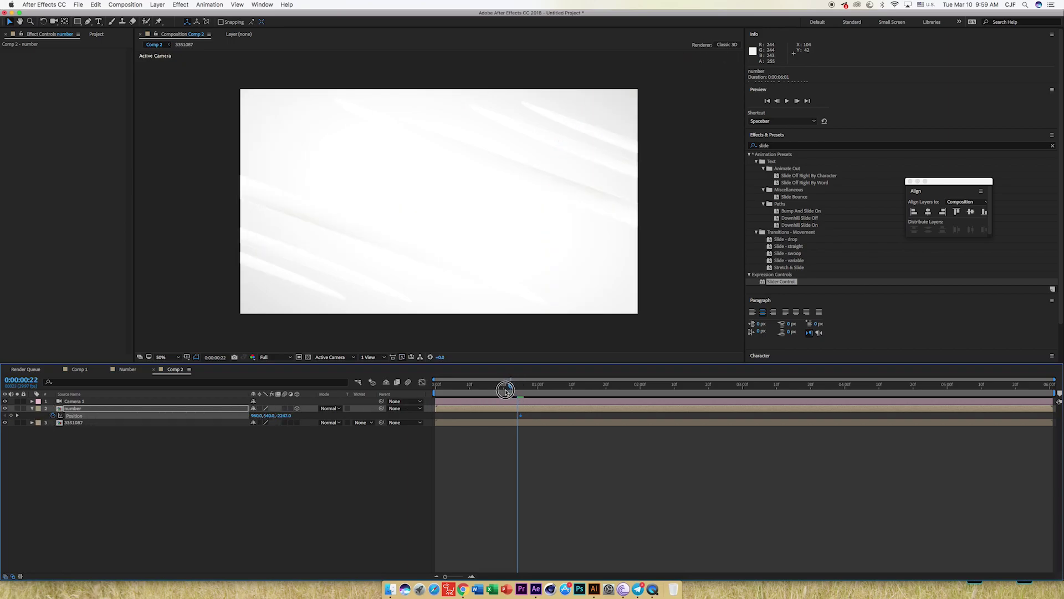
left_click(285, 416)
key("Return")
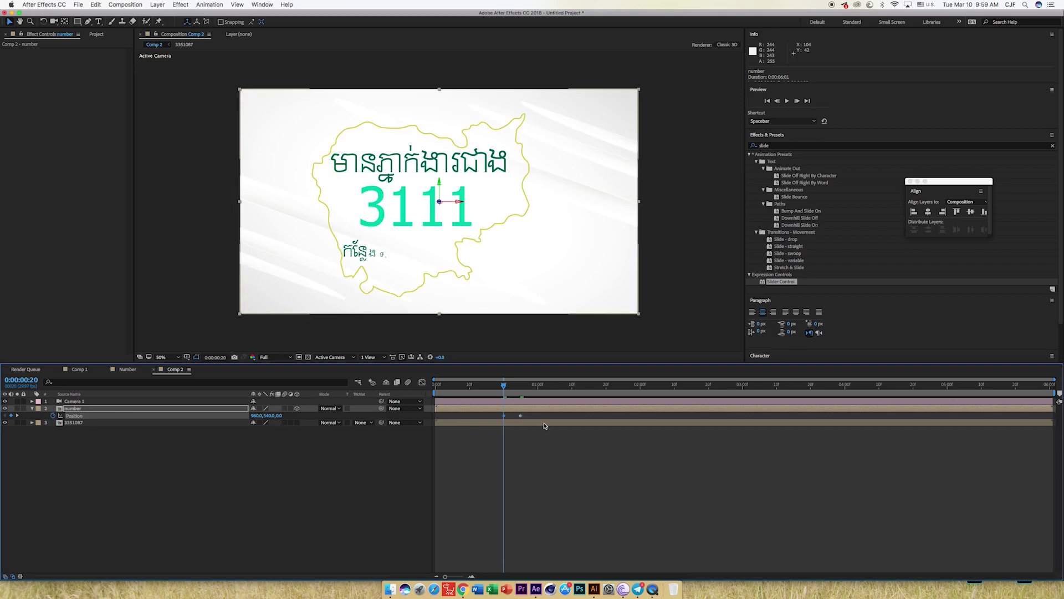
Apply Easy Ease to both selected Position keyframes
left_click_drag(535, 414, 488, 422)
right_click(520, 416)
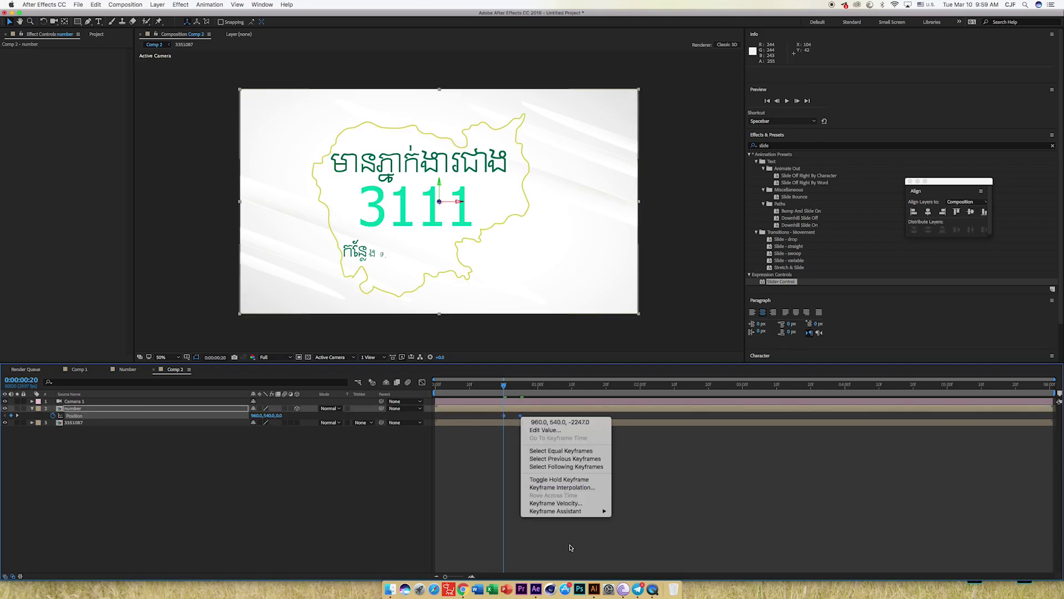
mouse_move(576, 511)
left_click(634, 525)
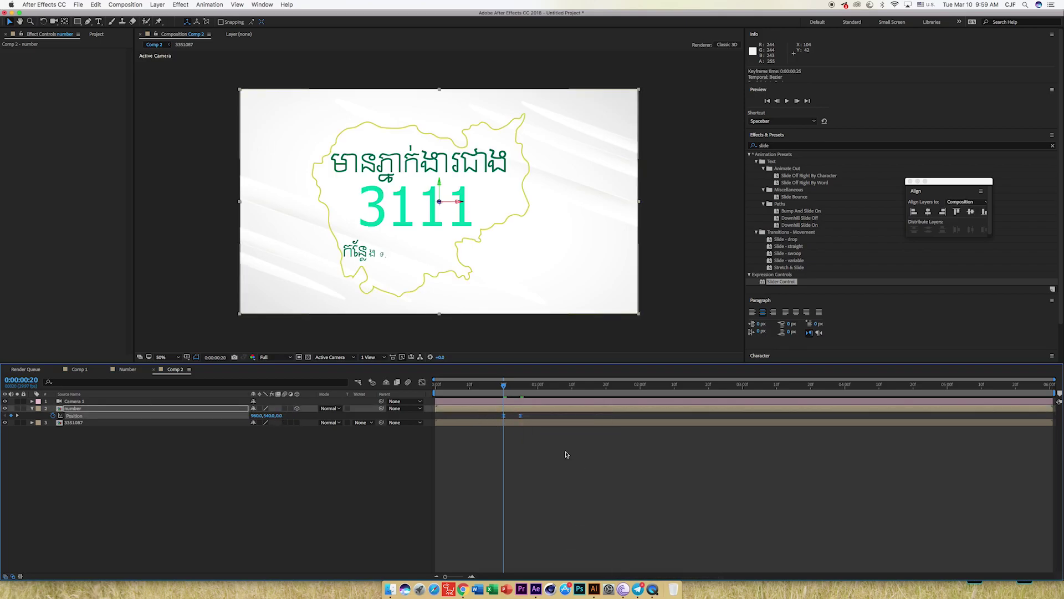
Drag the speed curve's influence to about 91.6% for a tall, narrow peak, then check 0:00:00:22
left_click(423, 382)
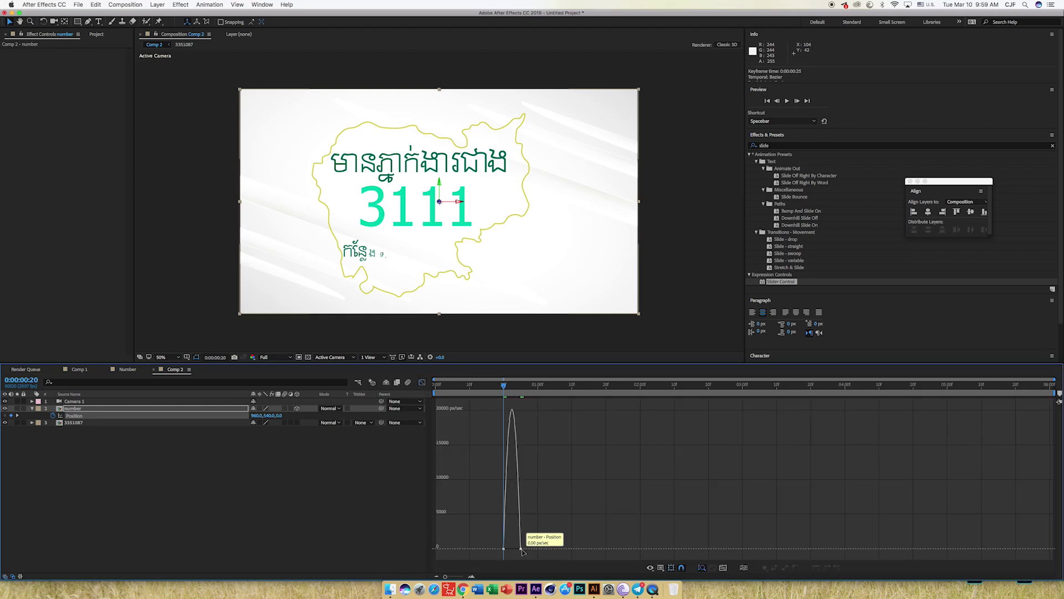
left_click_drag(519, 550, 513, 551)
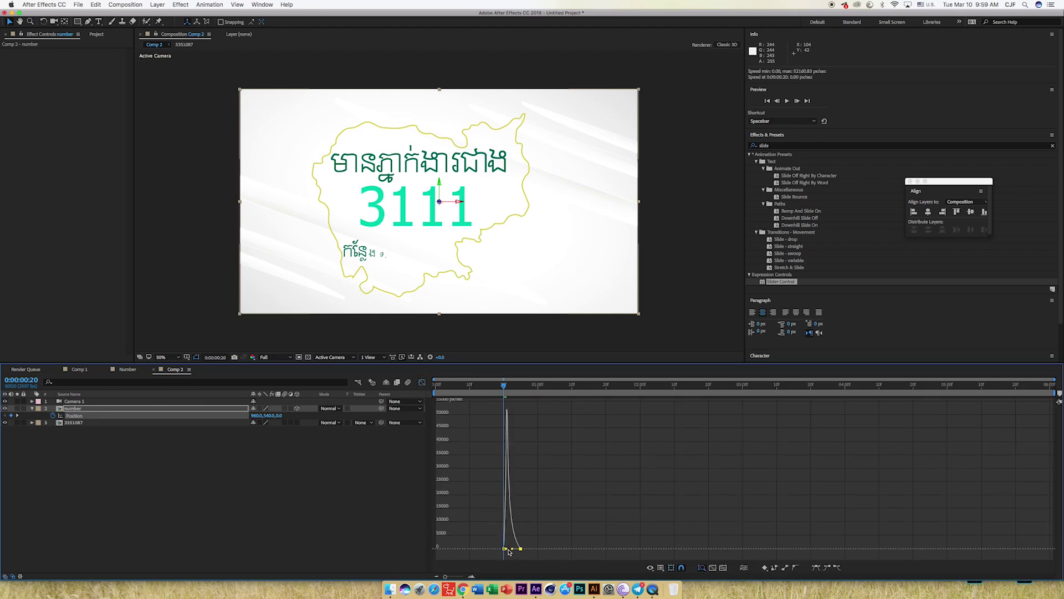
left_click(423, 382)
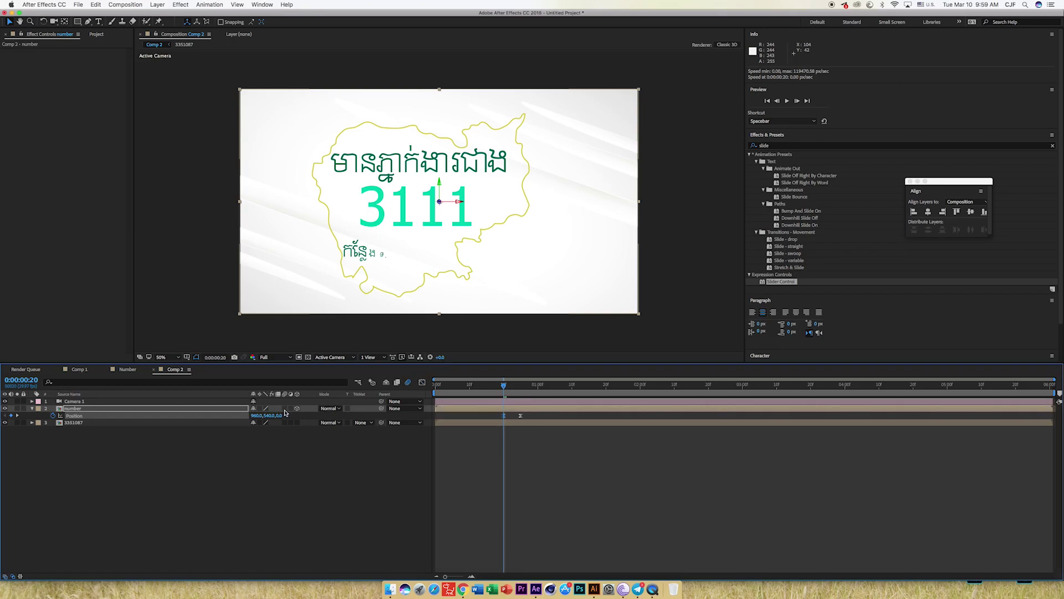
left_click_drag(506, 390, 512, 389)
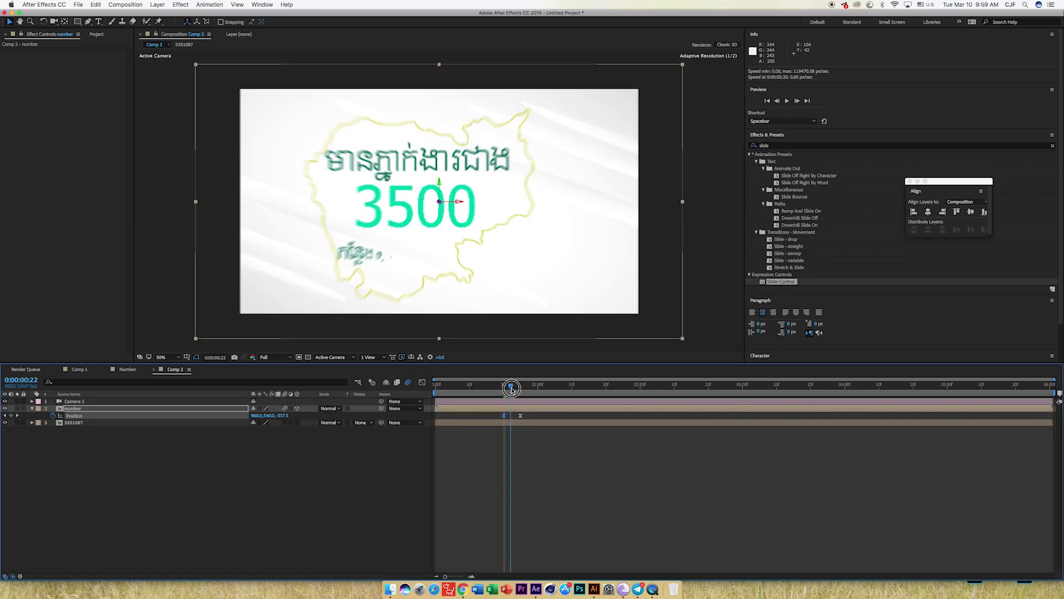
Shift the number layer and its Position keyframes later, to about 0:00:01:01
key("space")
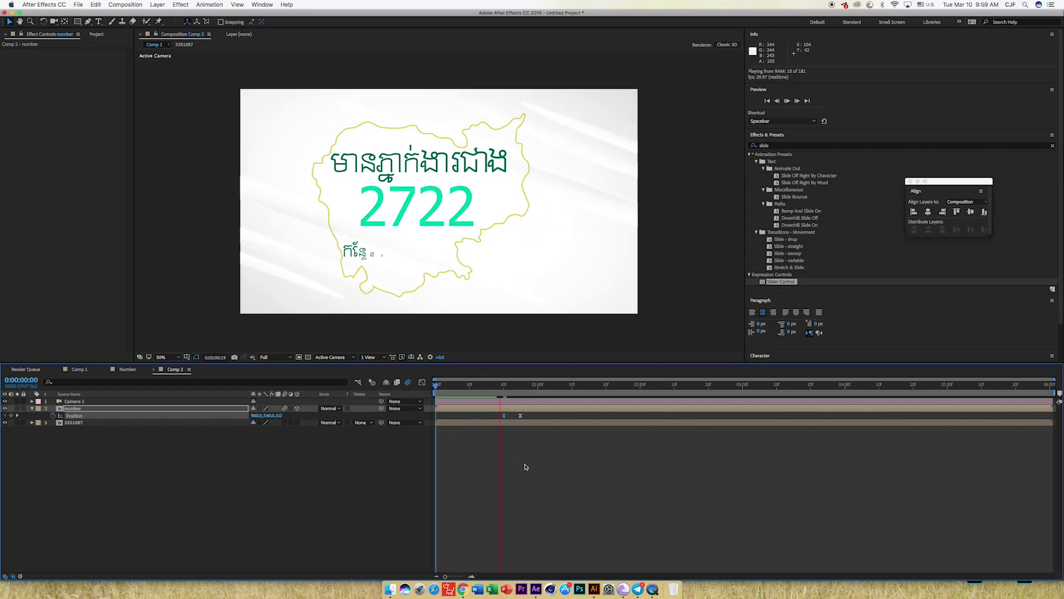
left_click(516, 391)
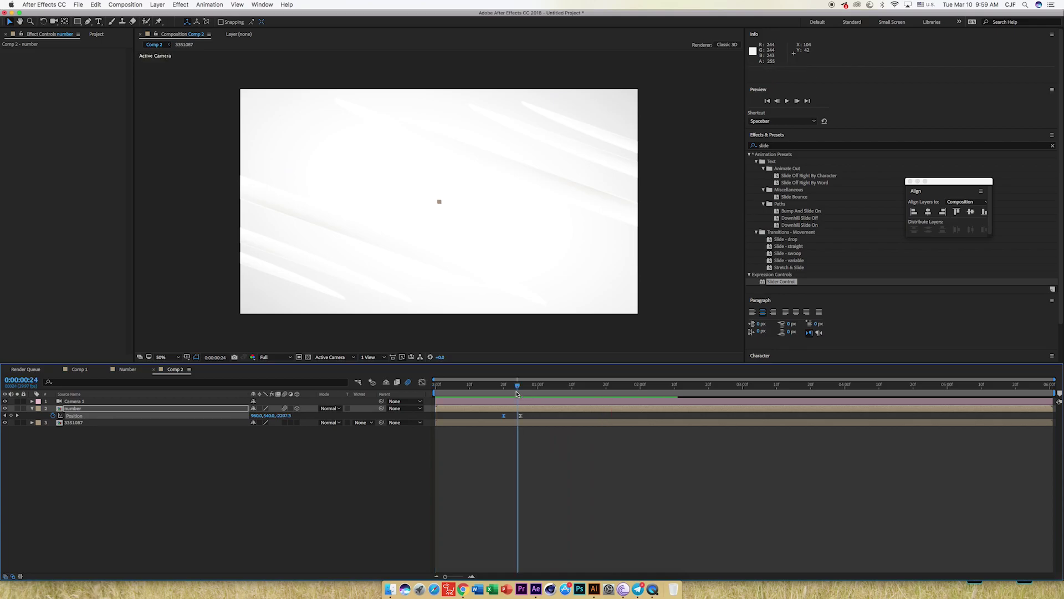
left_click_drag(525, 411, 588, 415)
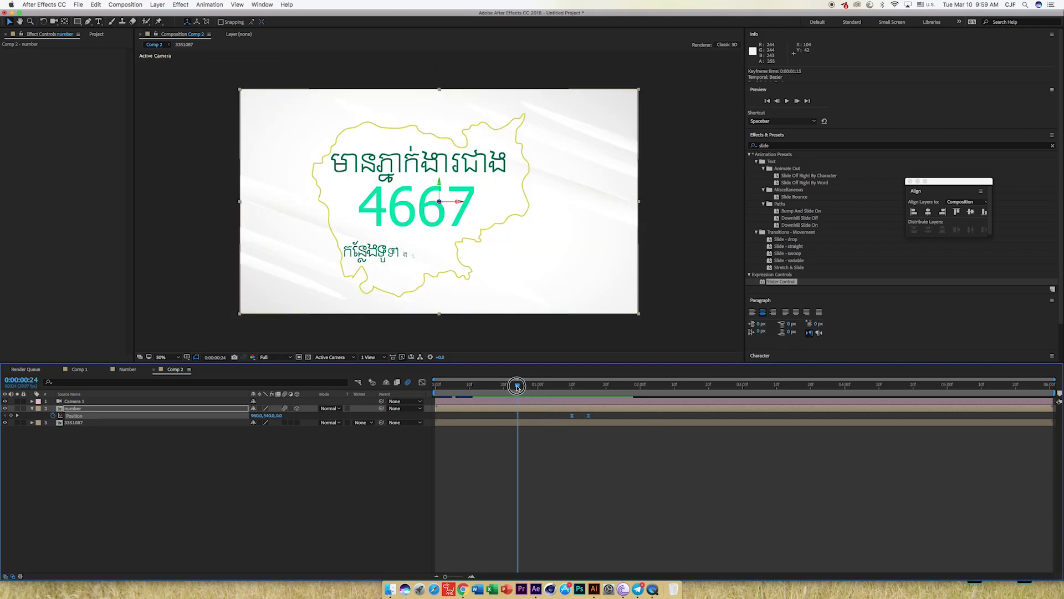
key("Home")
left_click_drag(532, 386, 542, 400)
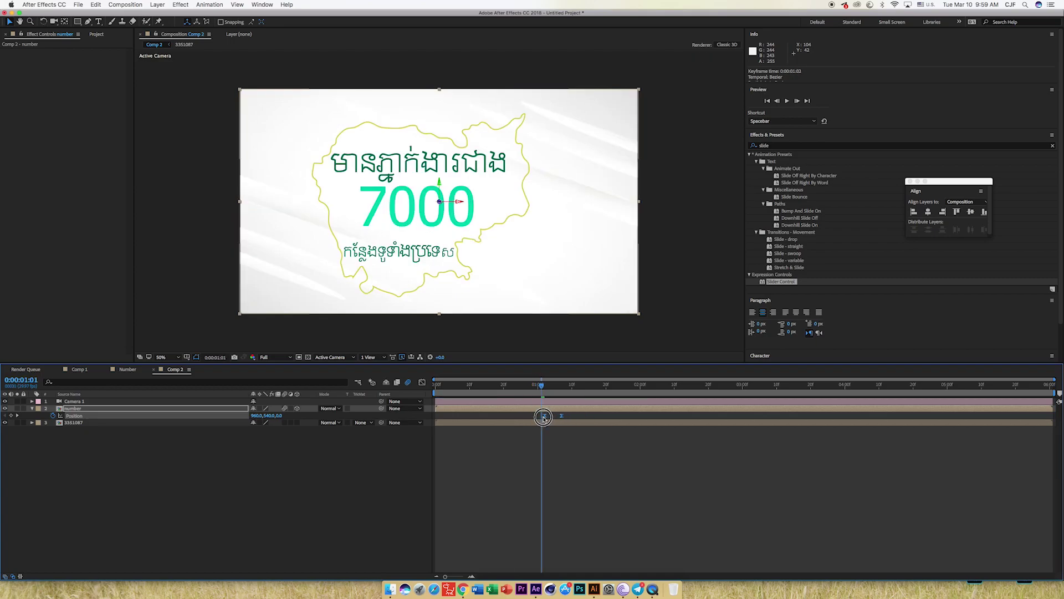
Preview the fly-out through 0:00:01:06 and end the work area at 0:00:01:10
left_click_drag(543, 385, 558, 386)
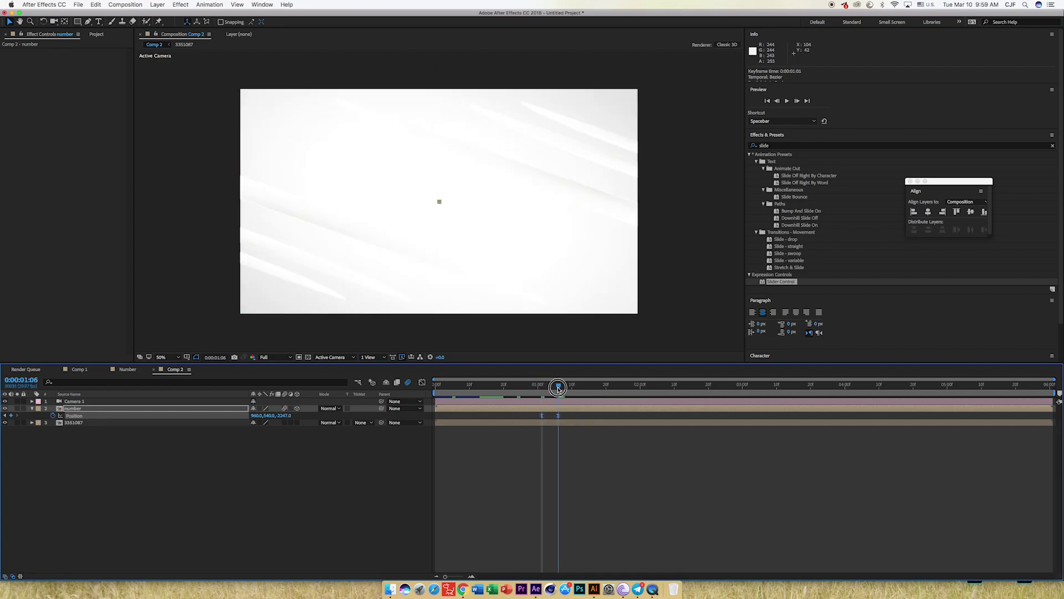
key("space")
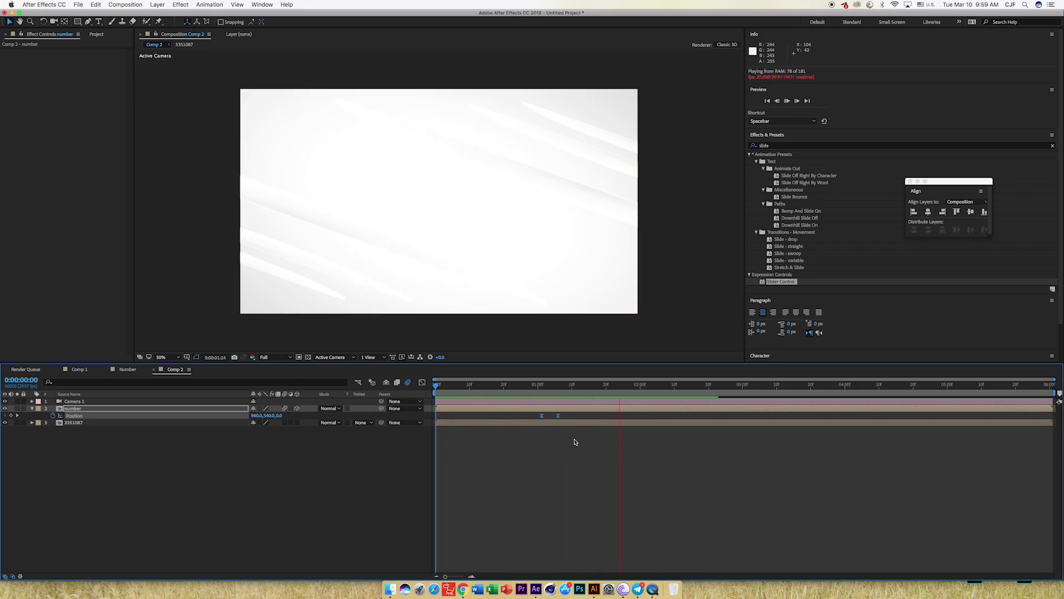
left_click_drag(580, 392, 574, 389)
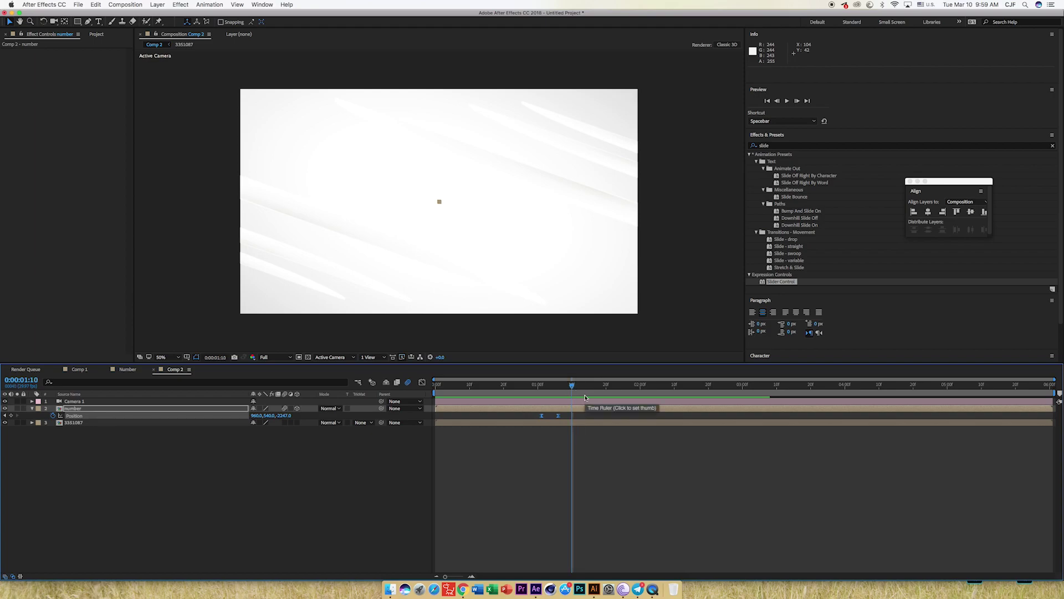
key("n")
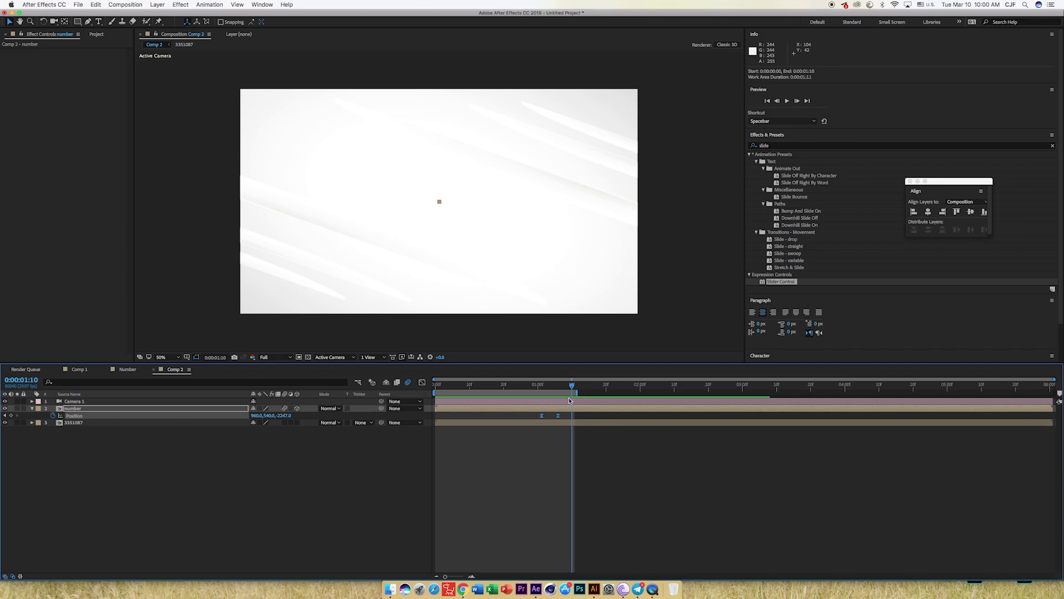
Undo the stray work-area change and extend the work area end to 0:00:01:17, previewing it
left_click_drag(573, 389, 436, 389)
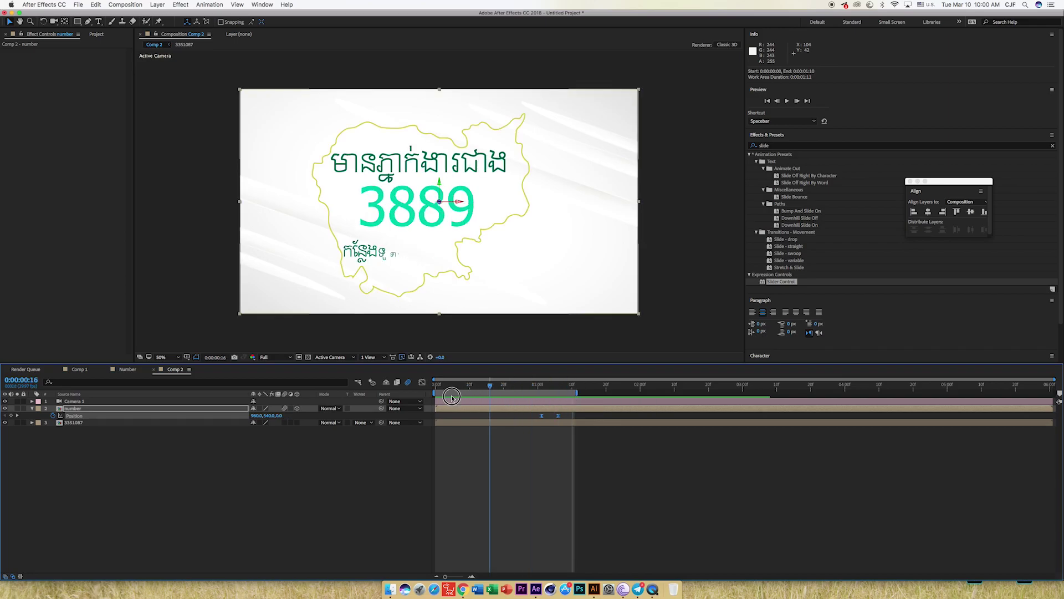
key("n")
key("super+z")
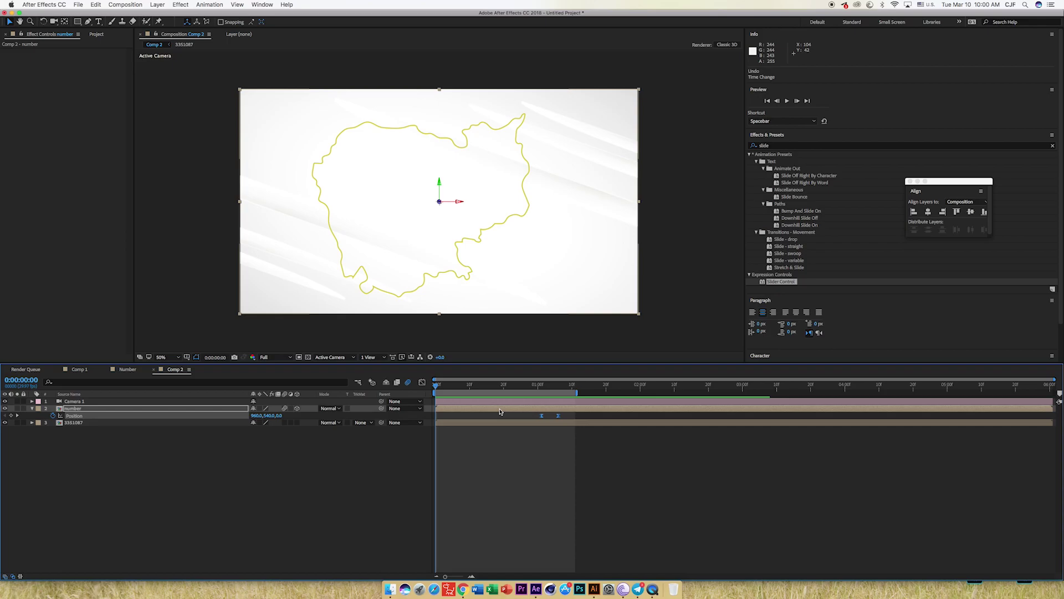
key("space")
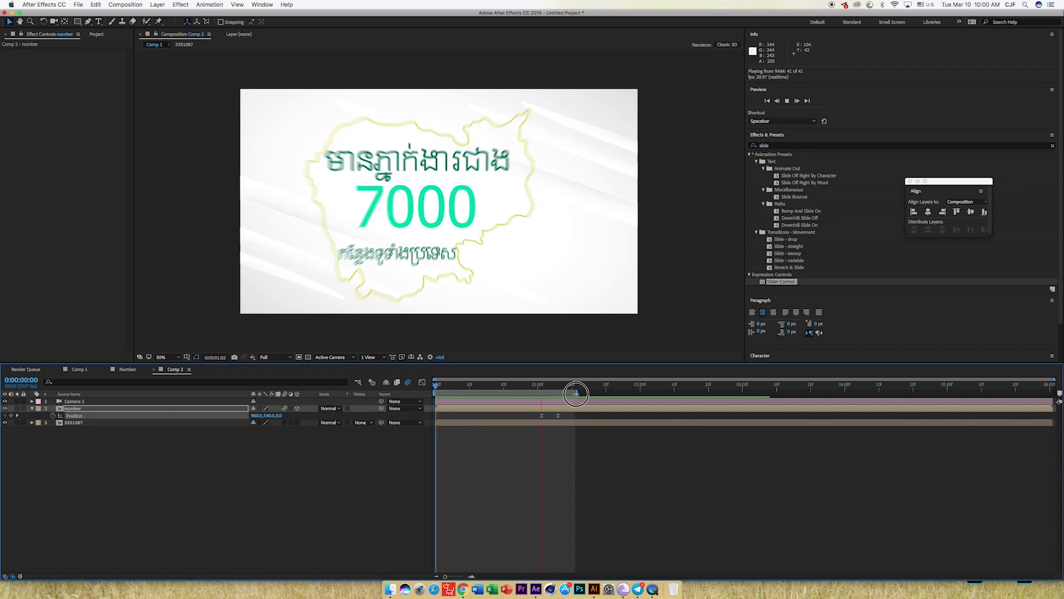
left_click_drag(576, 392, 600, 393)
key("space")
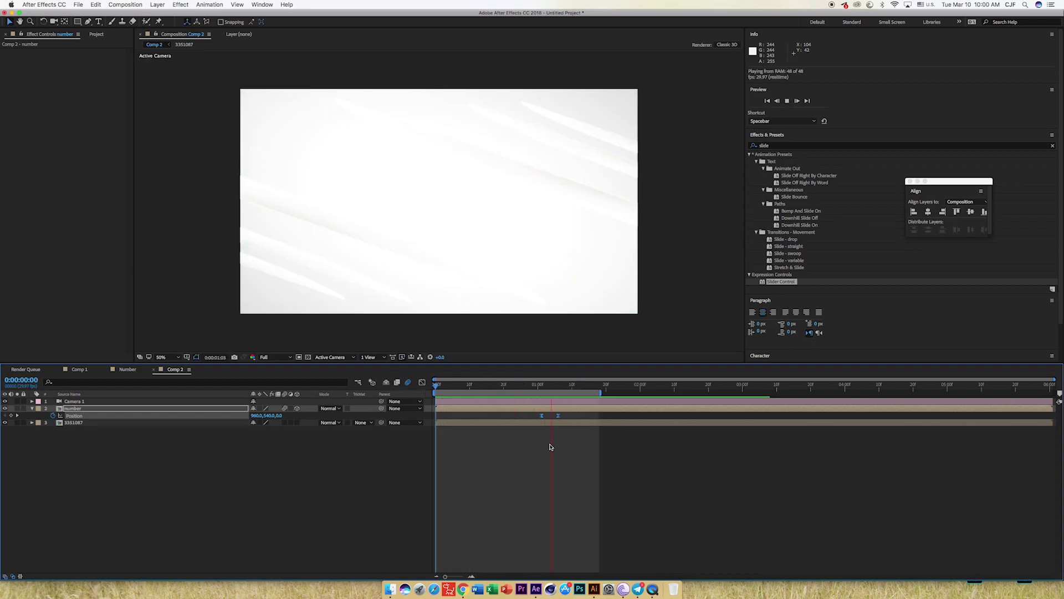
key("space")
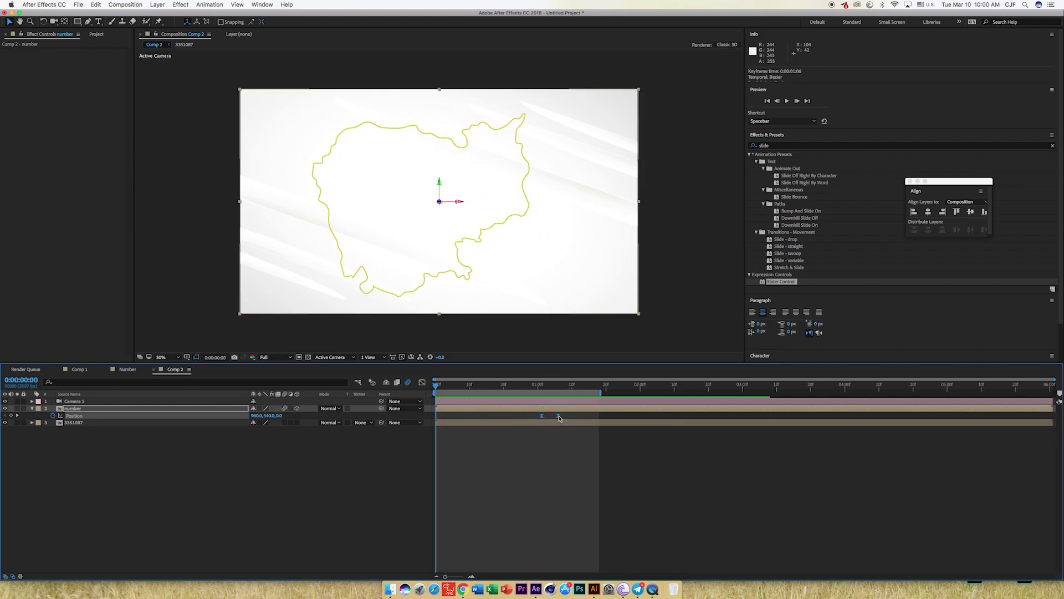
Spread the Position keyframes apart so the second sits at 0:00:01:14, then preview
left_click_drag(559, 418, 589, 419)
key("ctrl+z")
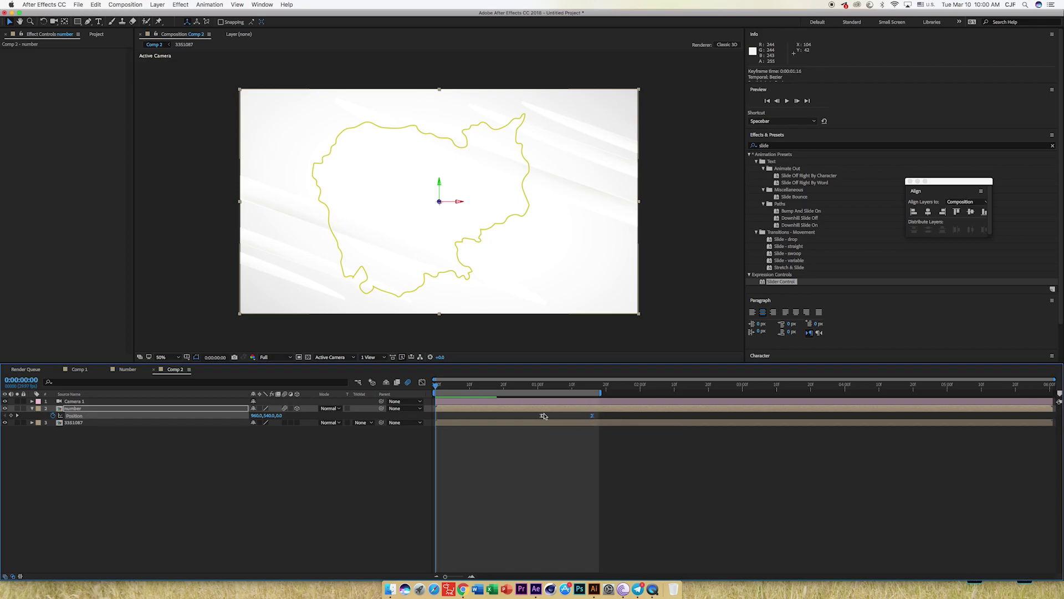
key("space")
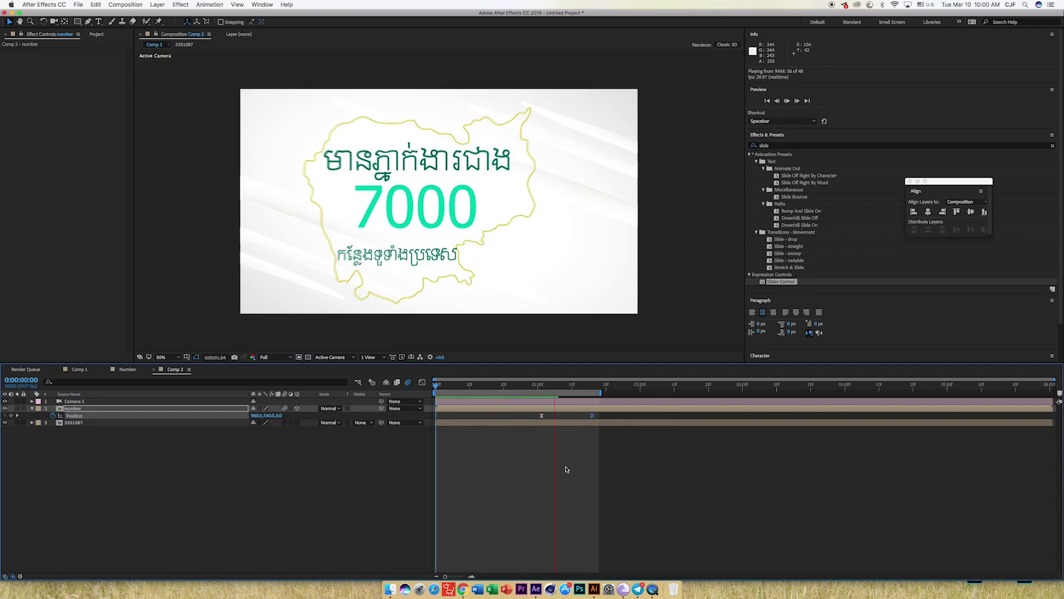